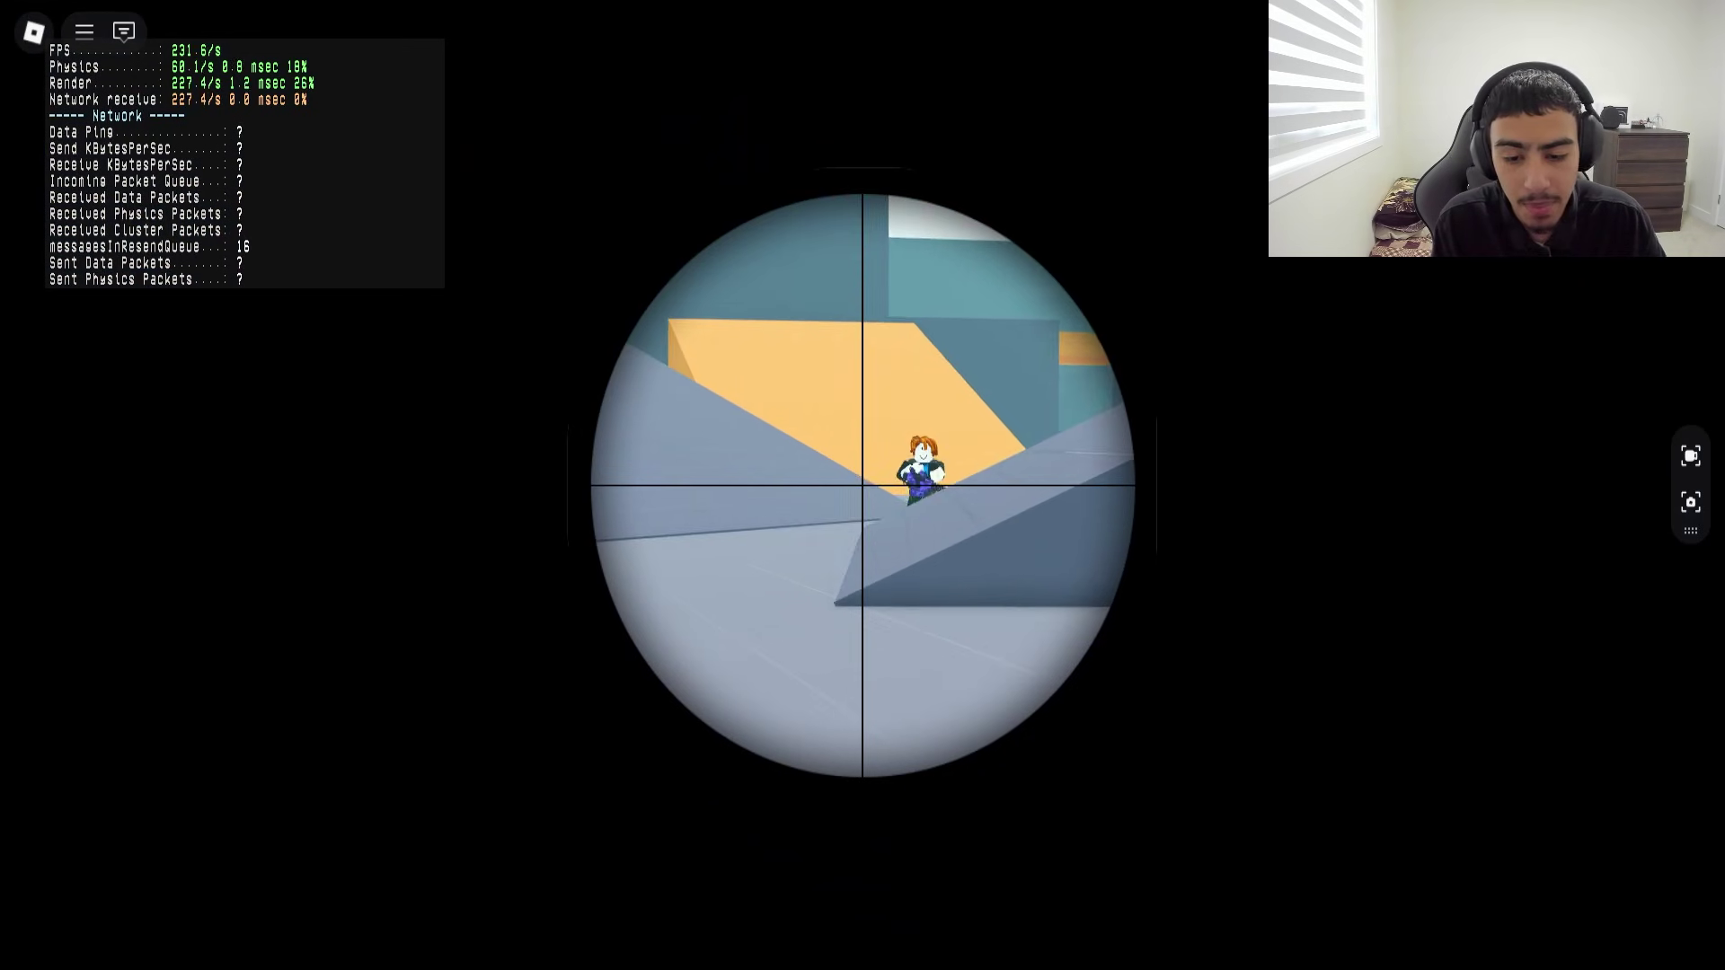
# Move around the sniper map, scope in and fire at opponents, then respawn into the match
pyautogui.press('w')
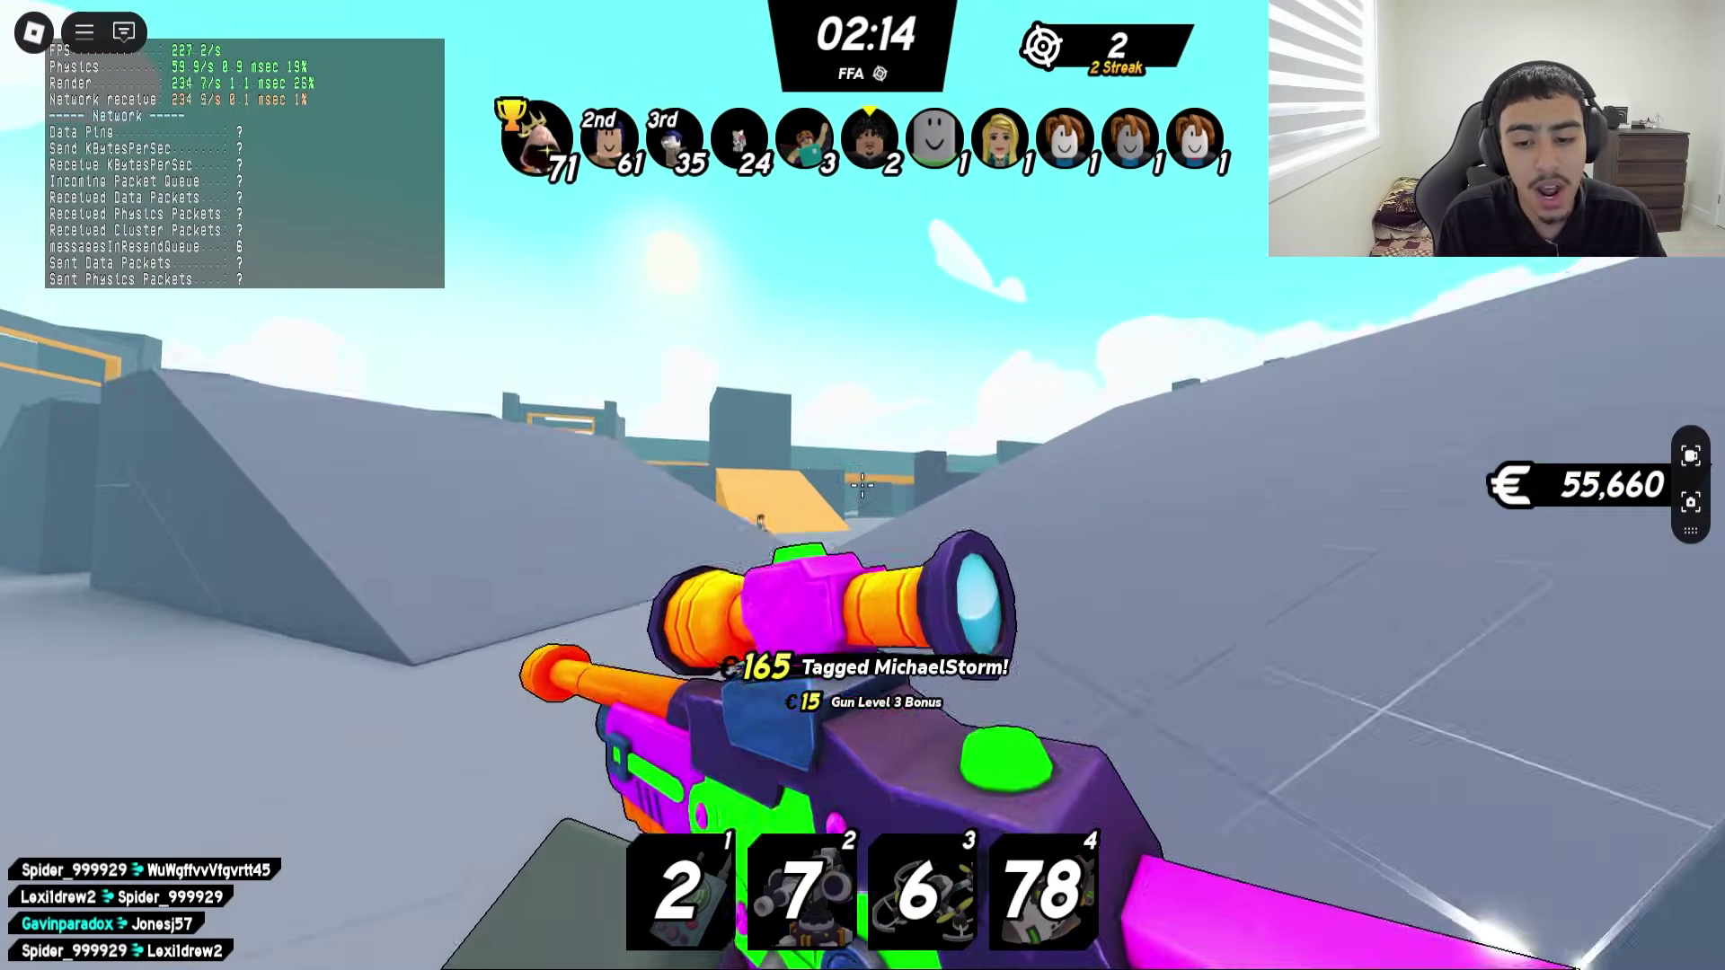
pyautogui.press('w')
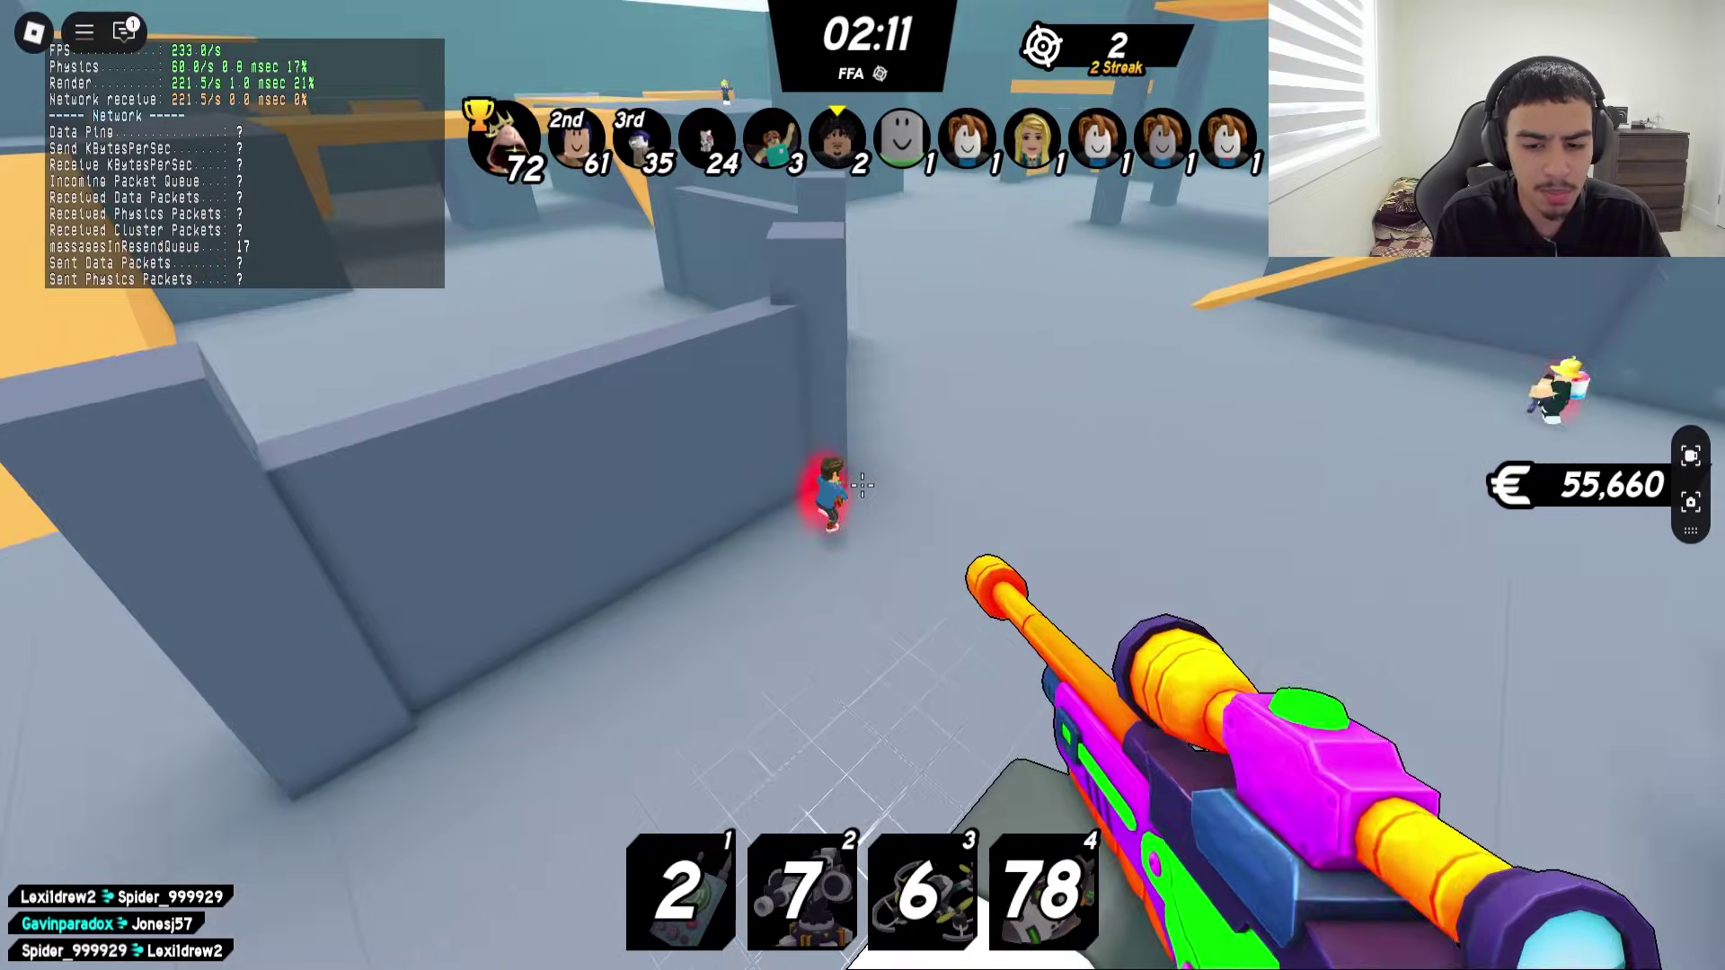
pyautogui.click(862, 485)
pyautogui.rightClick(863, 485)
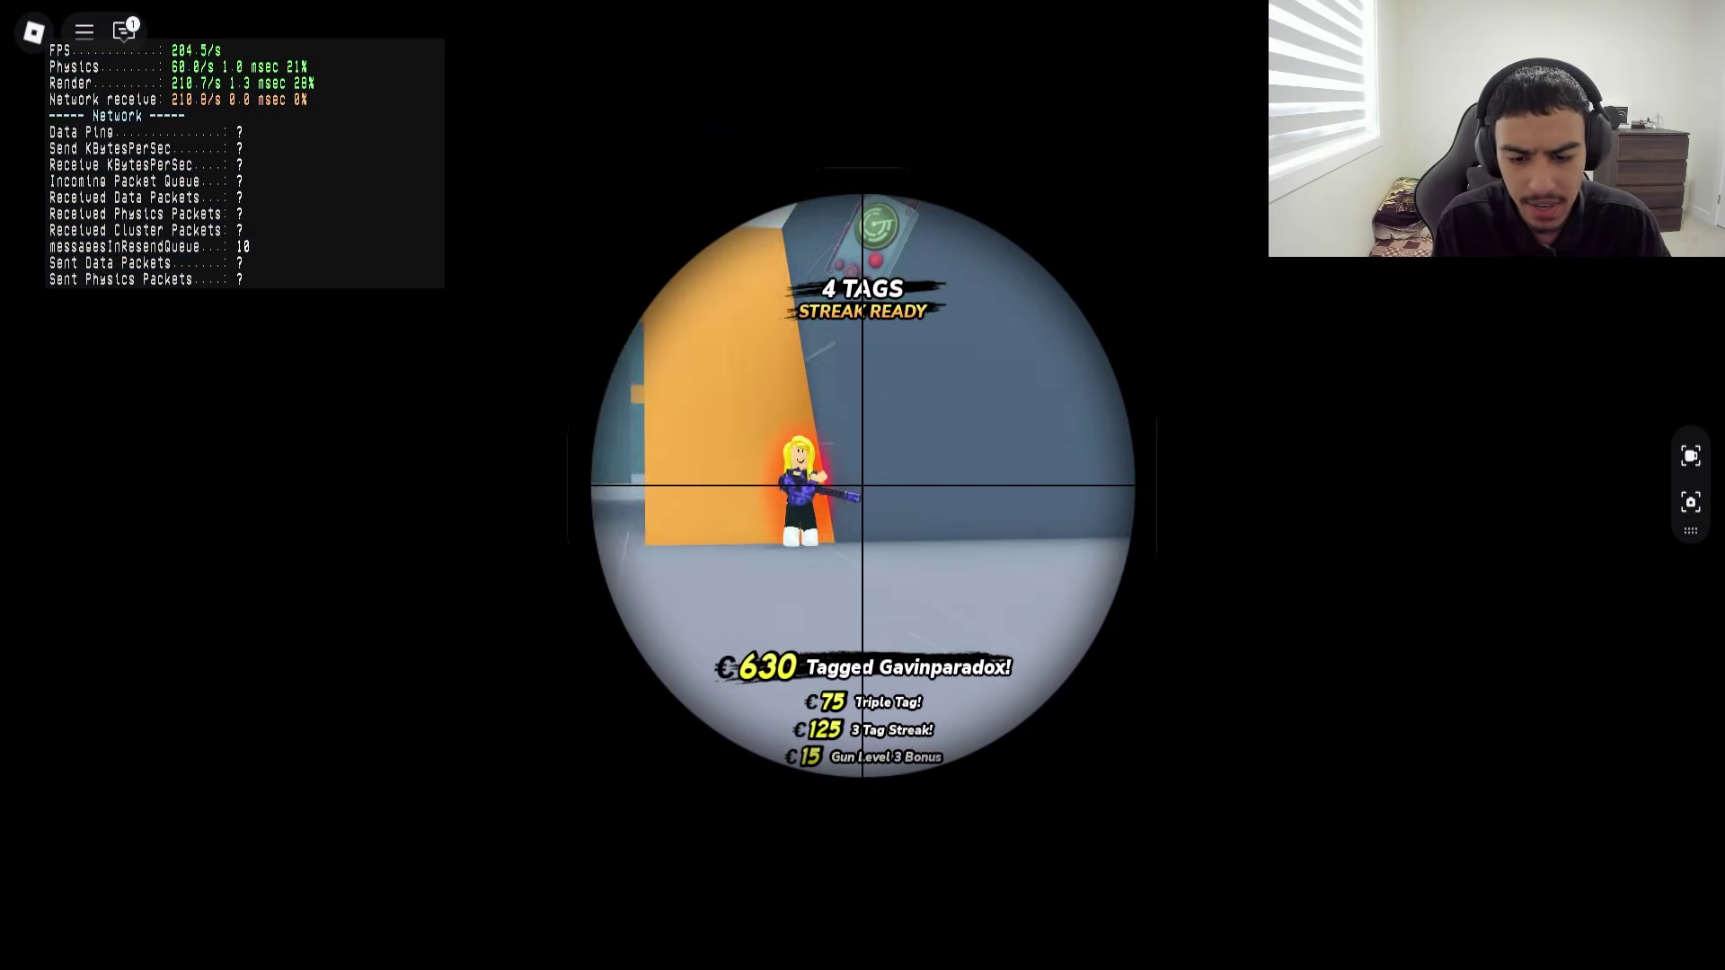
pyautogui.click(862, 485)
pyautogui.press('w')
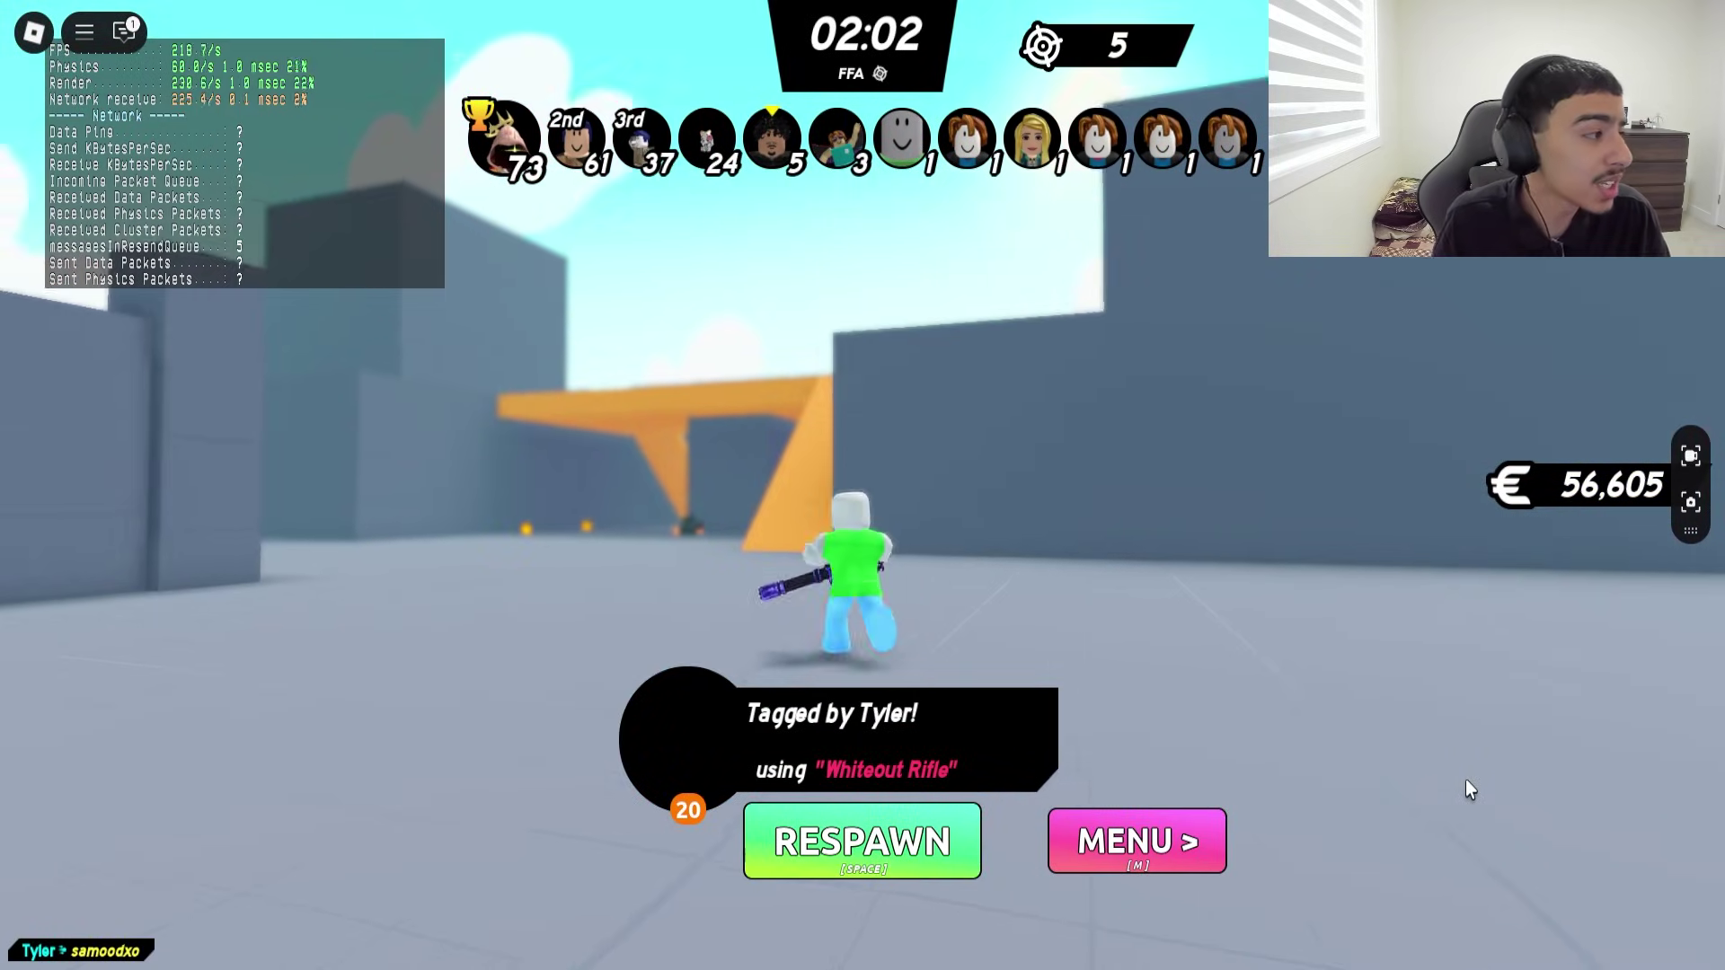
pyautogui.press('space')
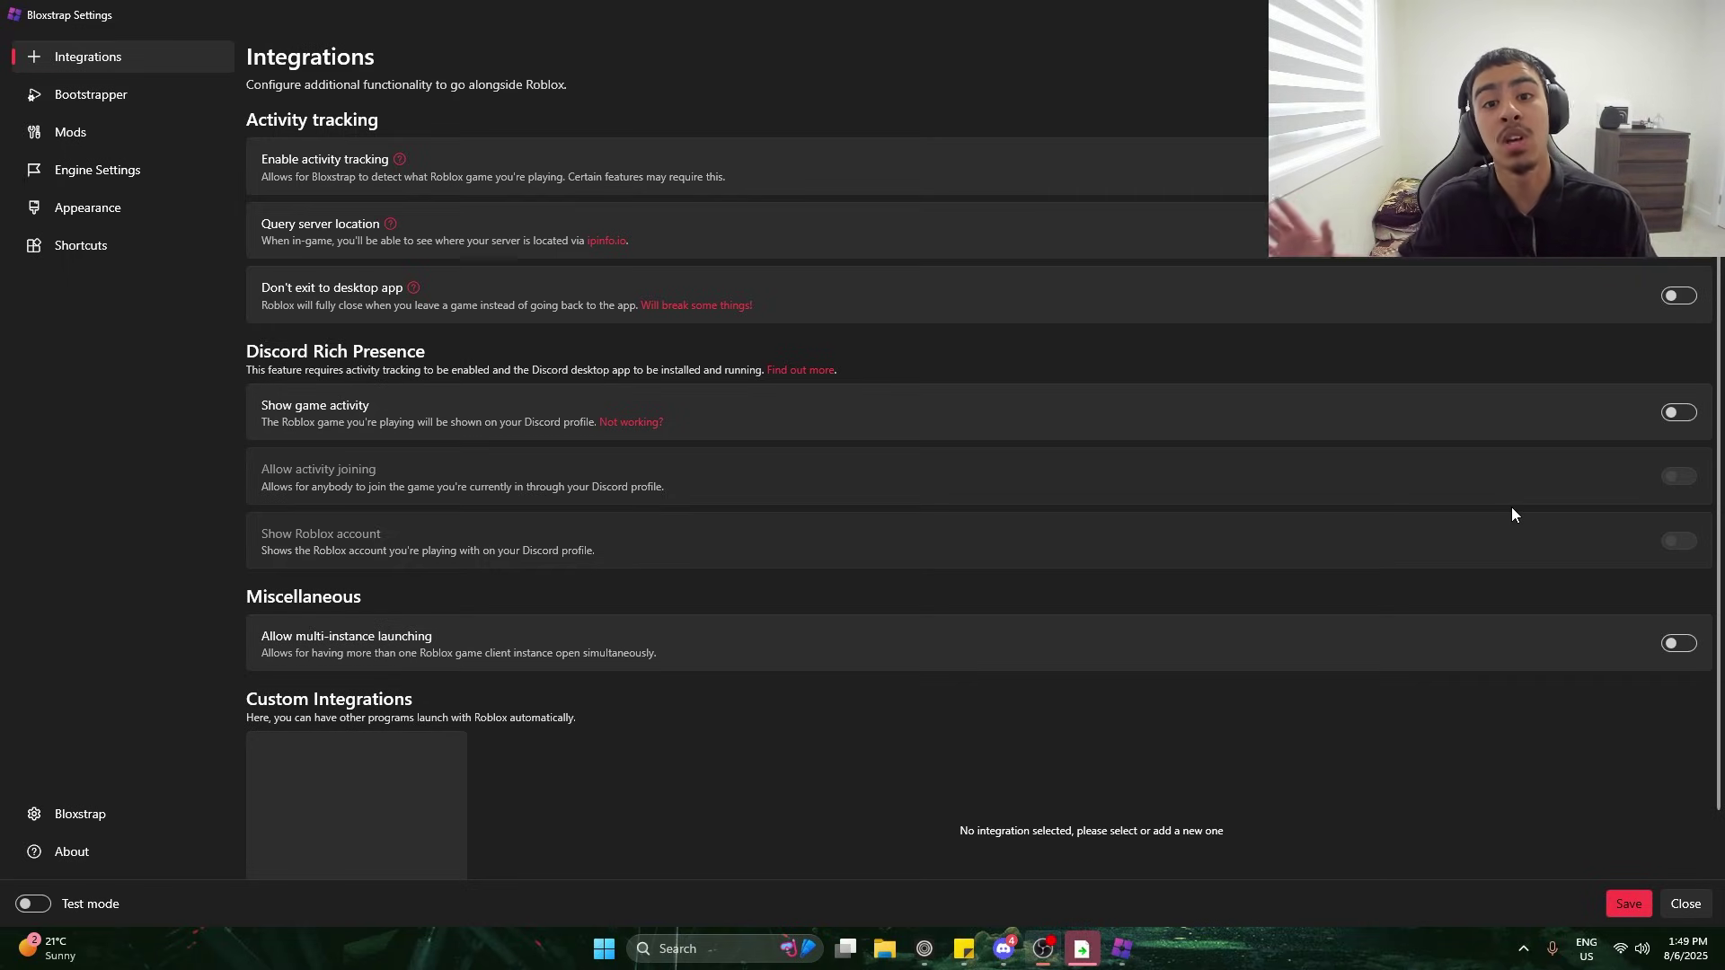
# In Engine Settings, set MSAA to 1x and disable player shadows, post-processing effects and terrain textures
pyautogui.click(99, 173)
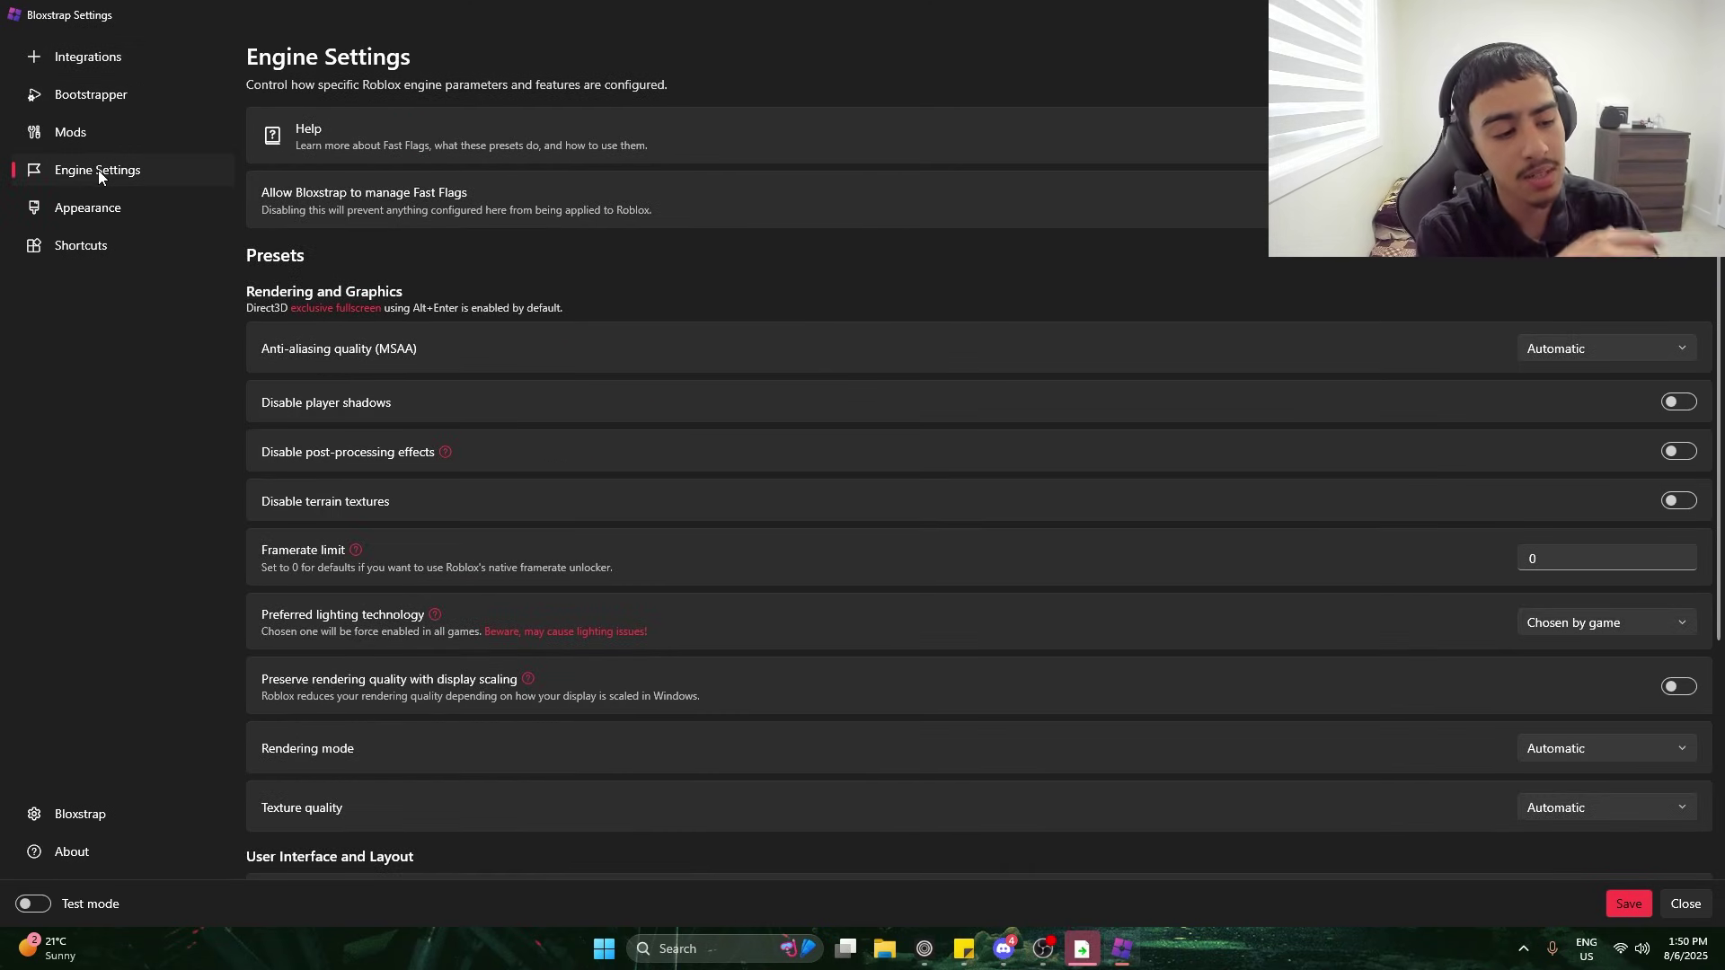
pyautogui.click(1583, 343)
pyautogui.click(1541, 421)
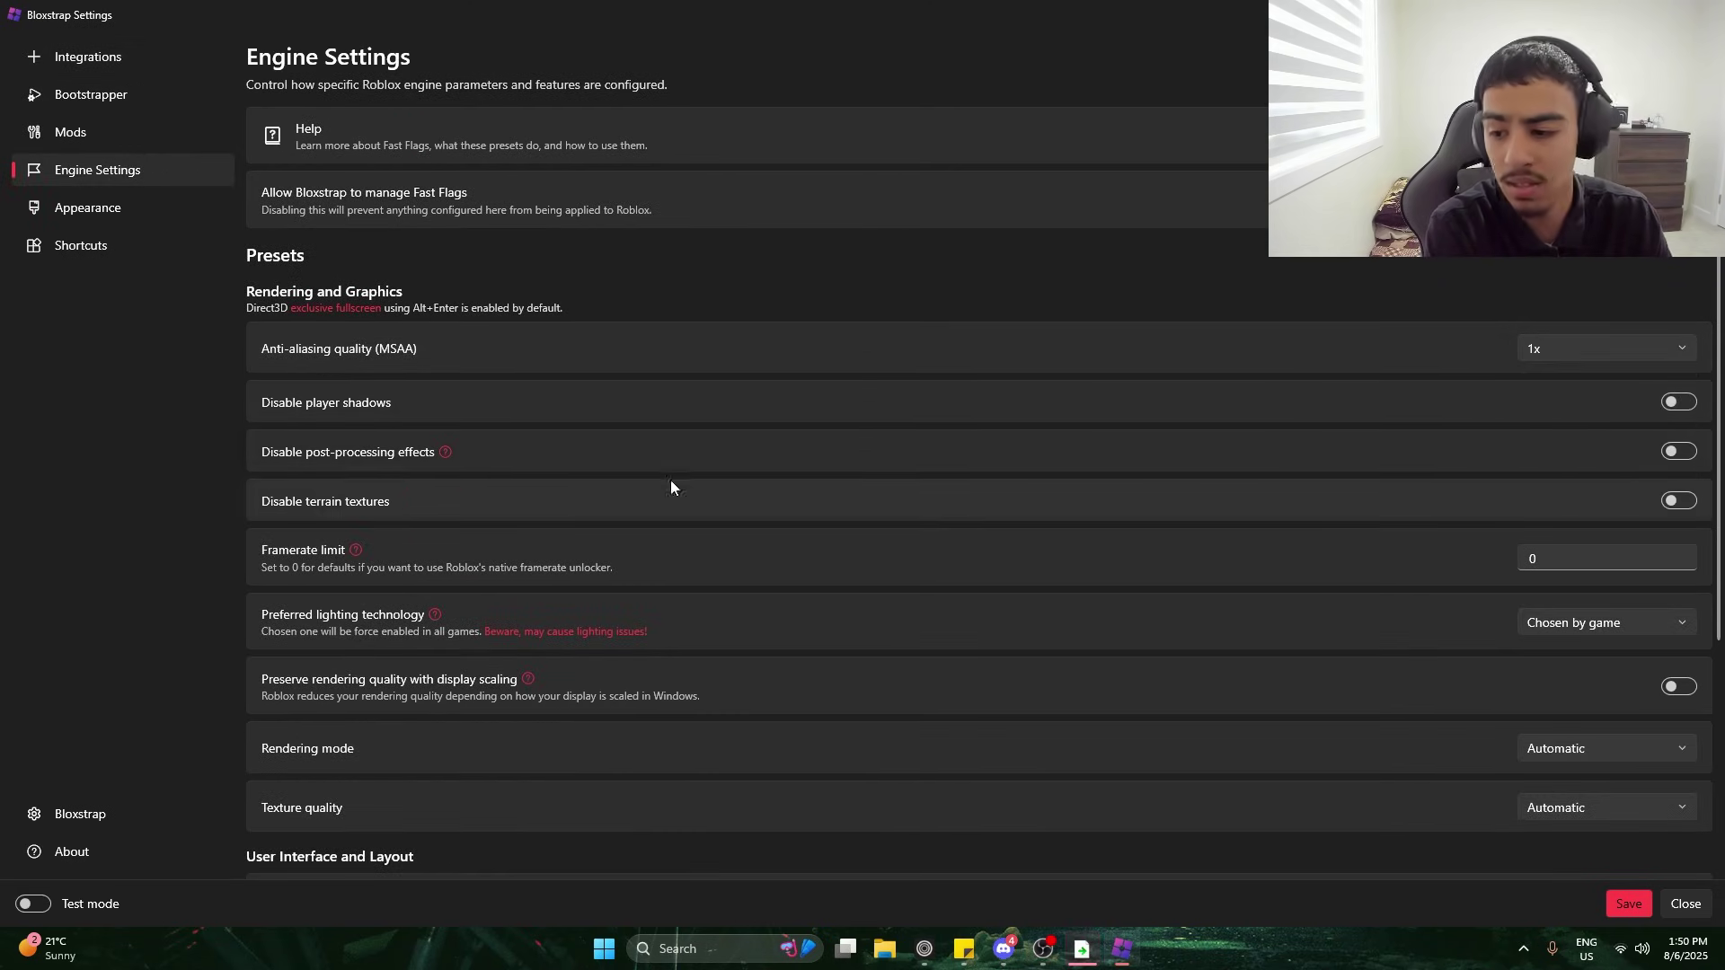
pyautogui.click(1672, 401)
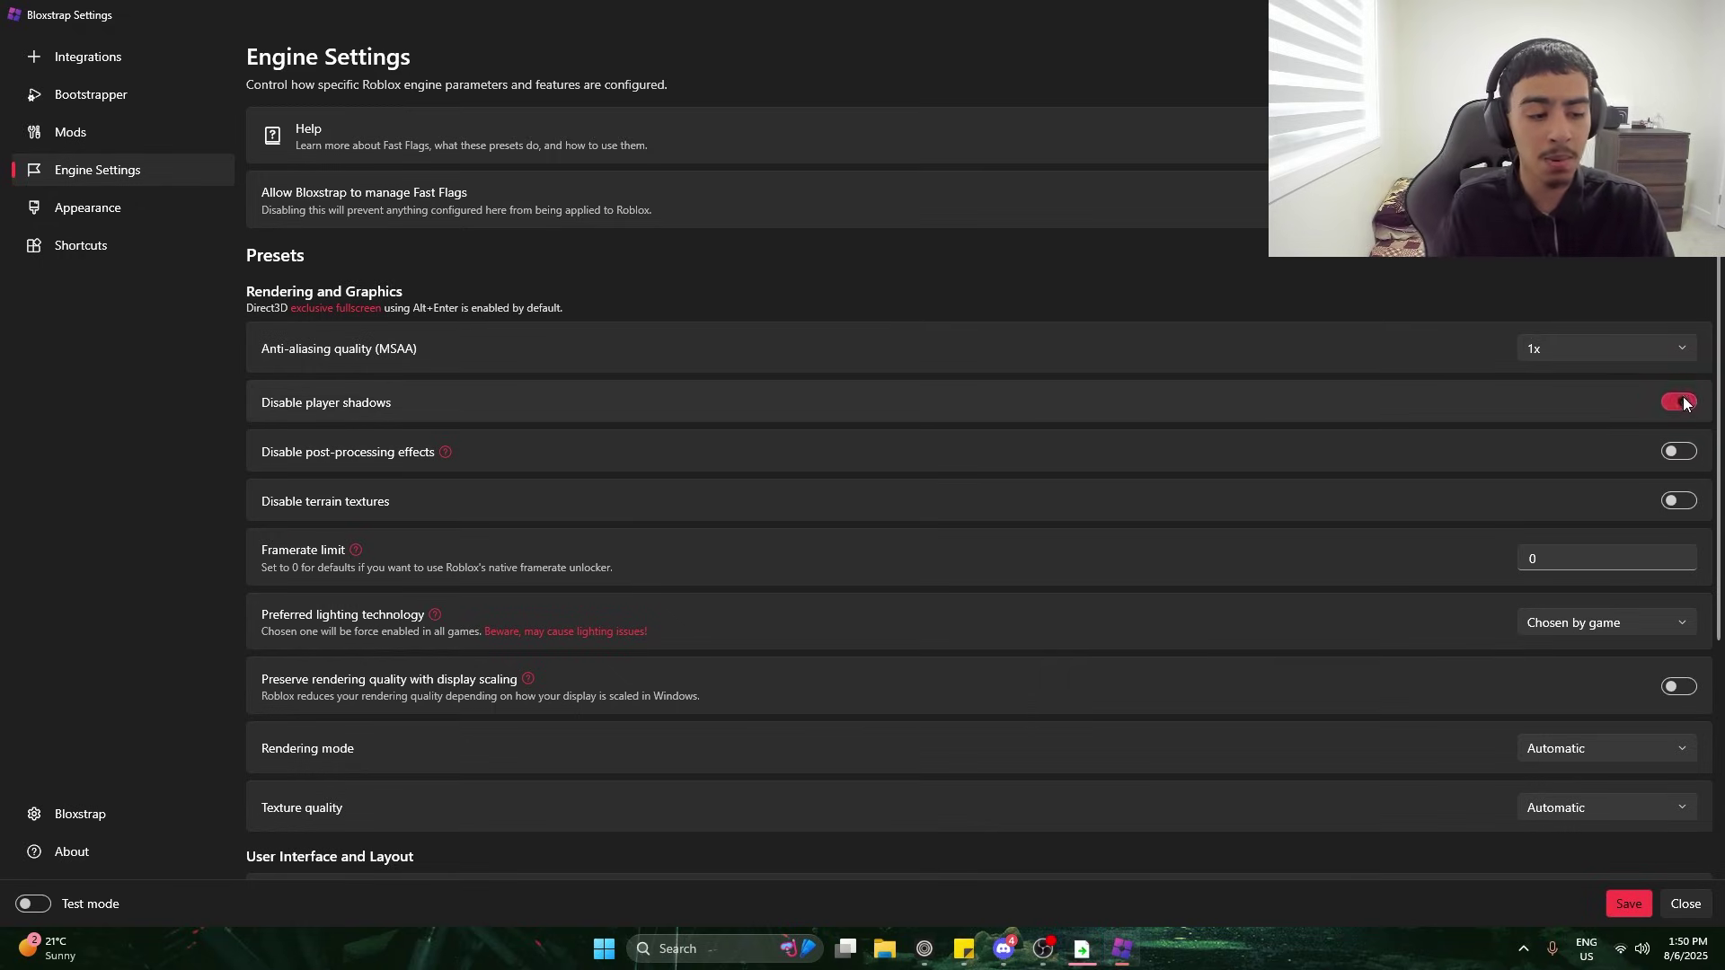
pyautogui.click(1678, 451)
pyautogui.click(1677, 500)
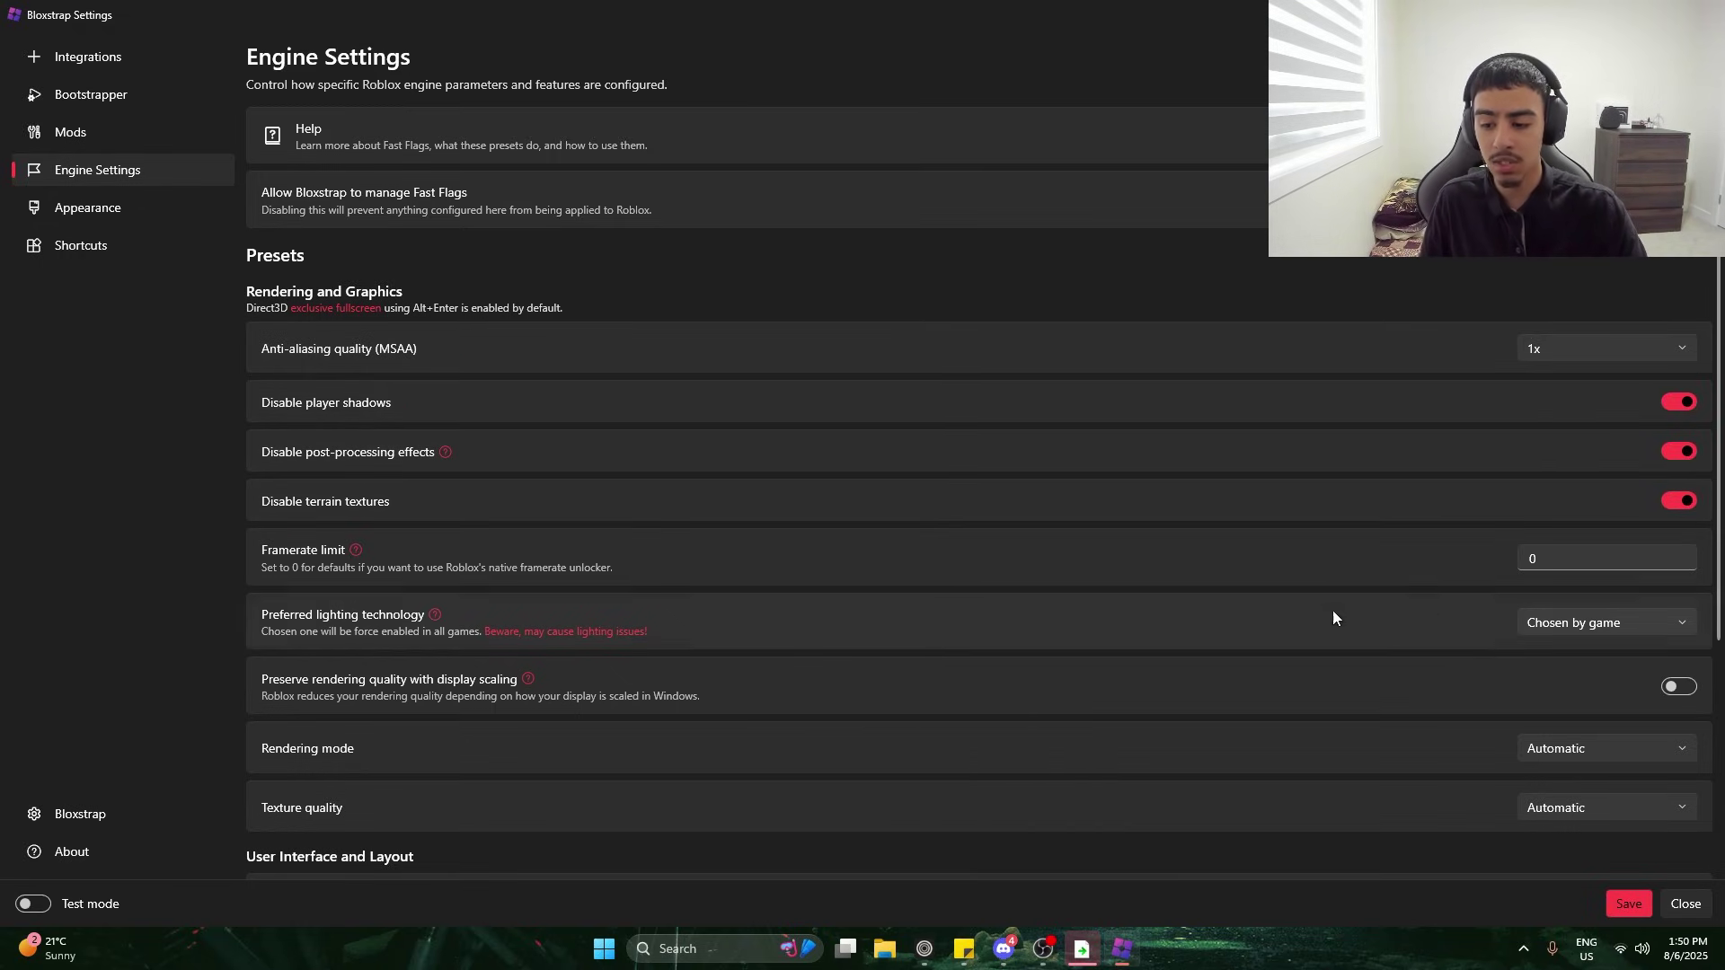
pyautogui.click(1545, 559)
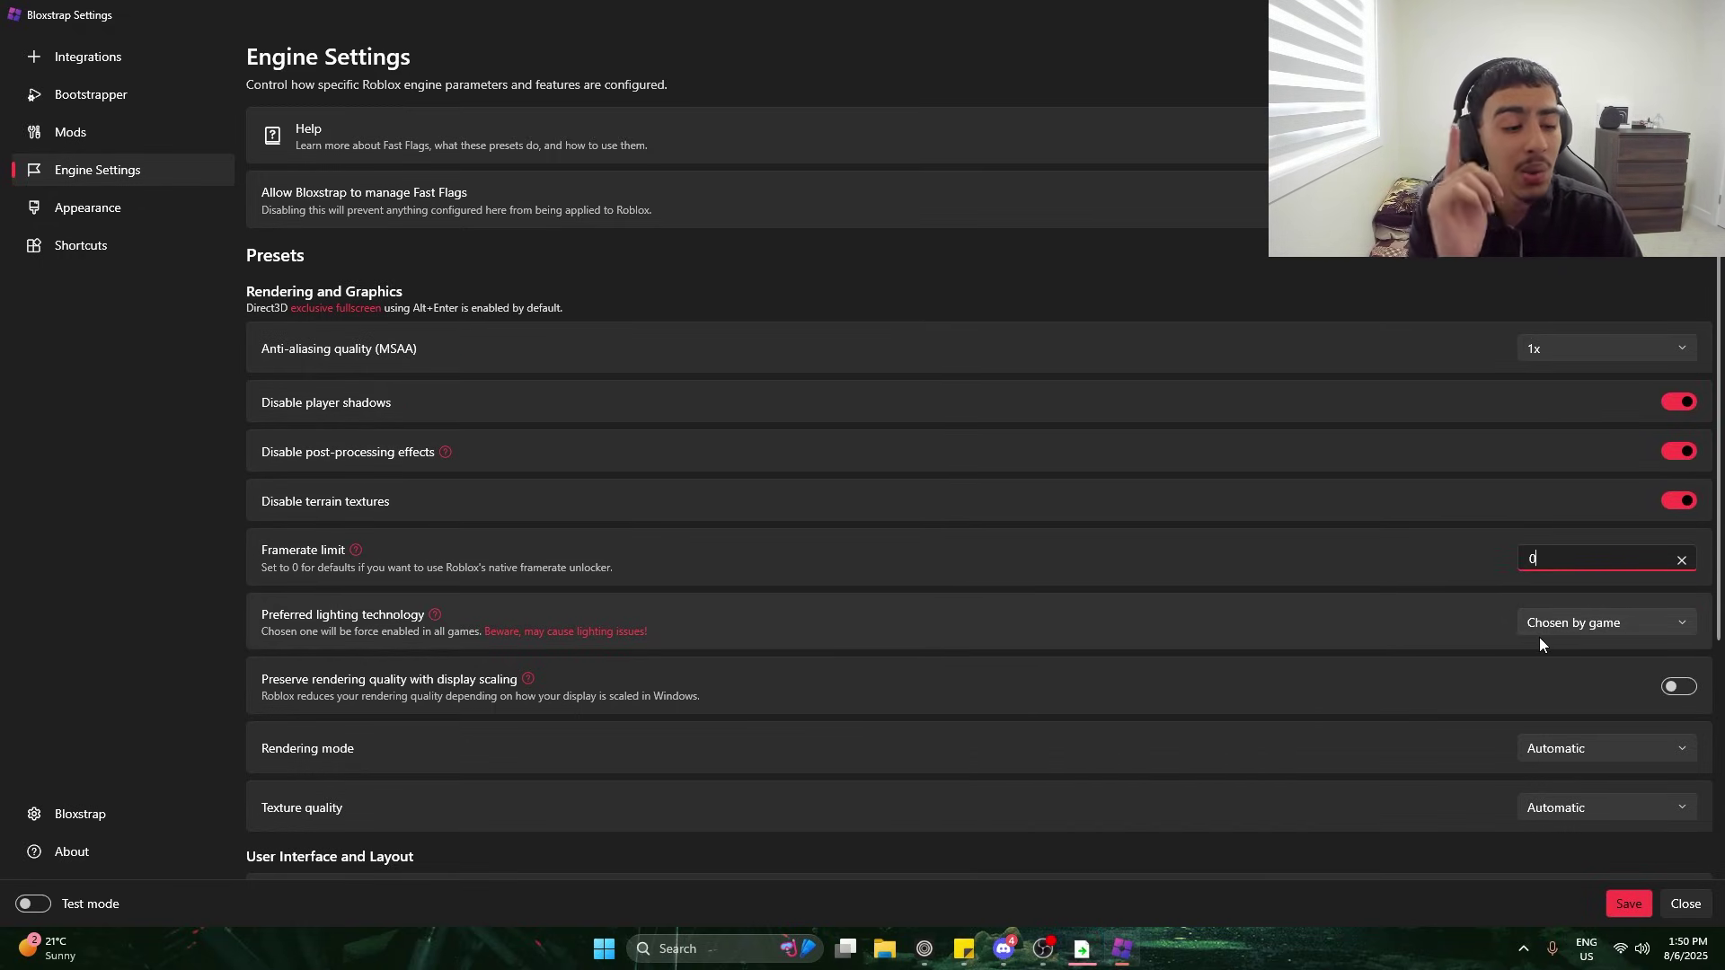
# Set the framerate limit to 60 and texture quality to Level 0 (Lowest)
pyautogui.press('BackSpace')
pyautogui.write('60')
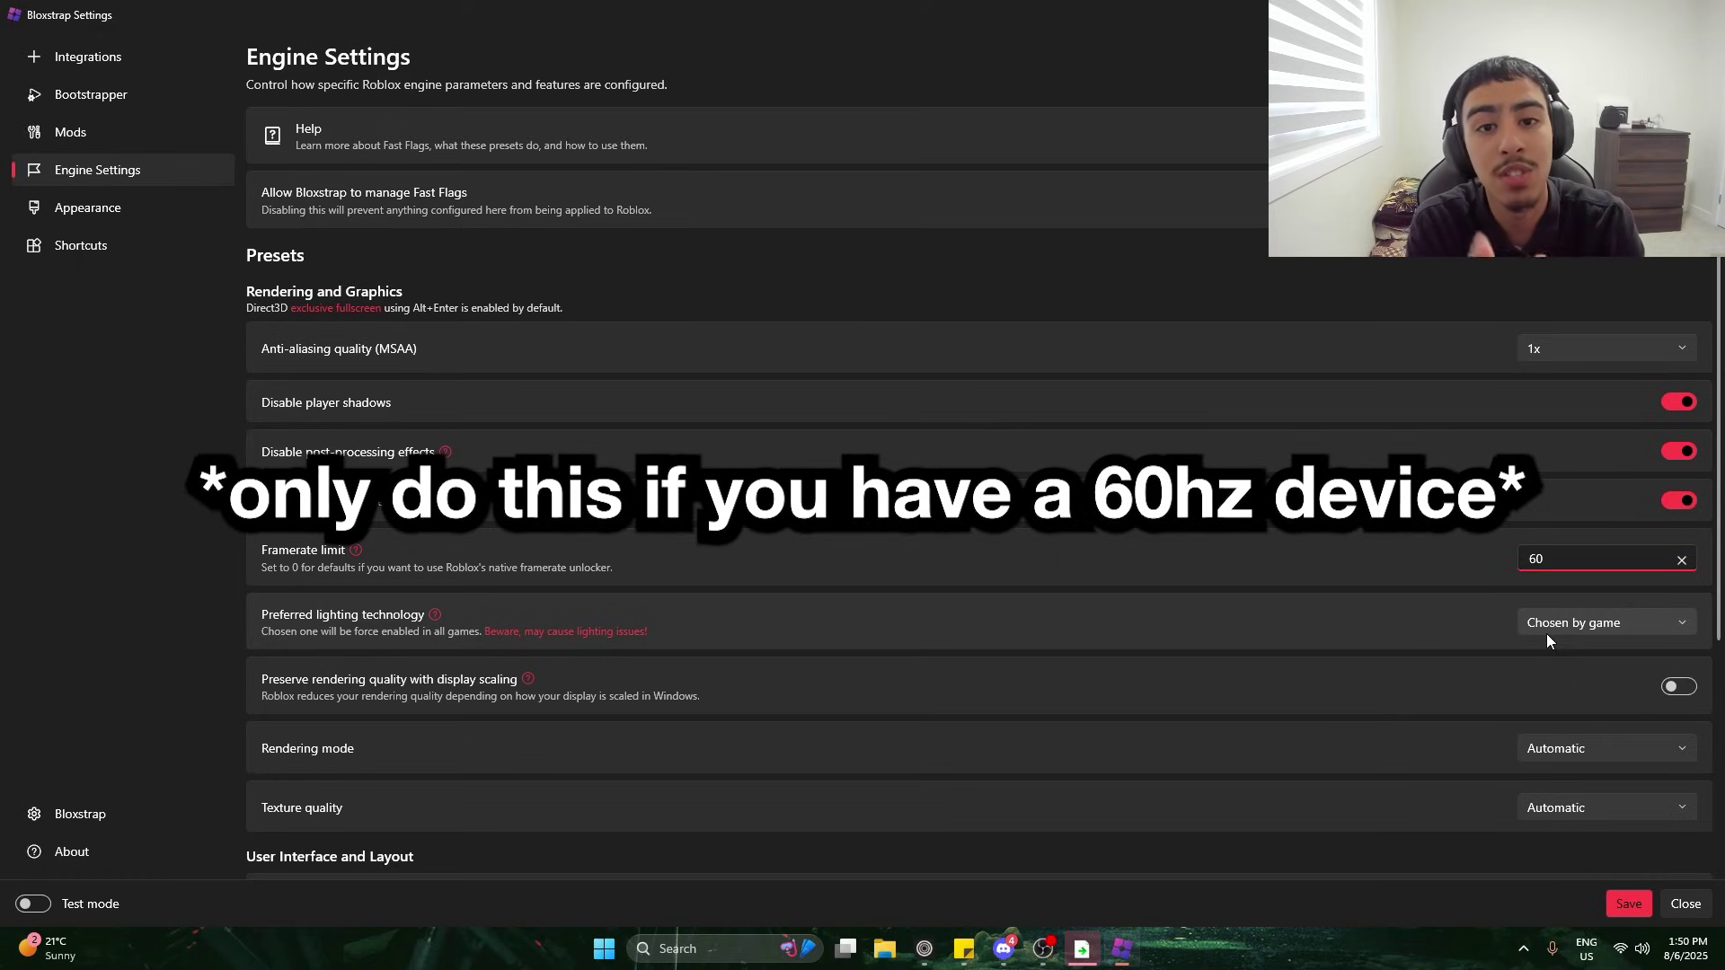
pyautogui.scroll(-3, 1545, 633)
pyautogui.click(1581, 549)
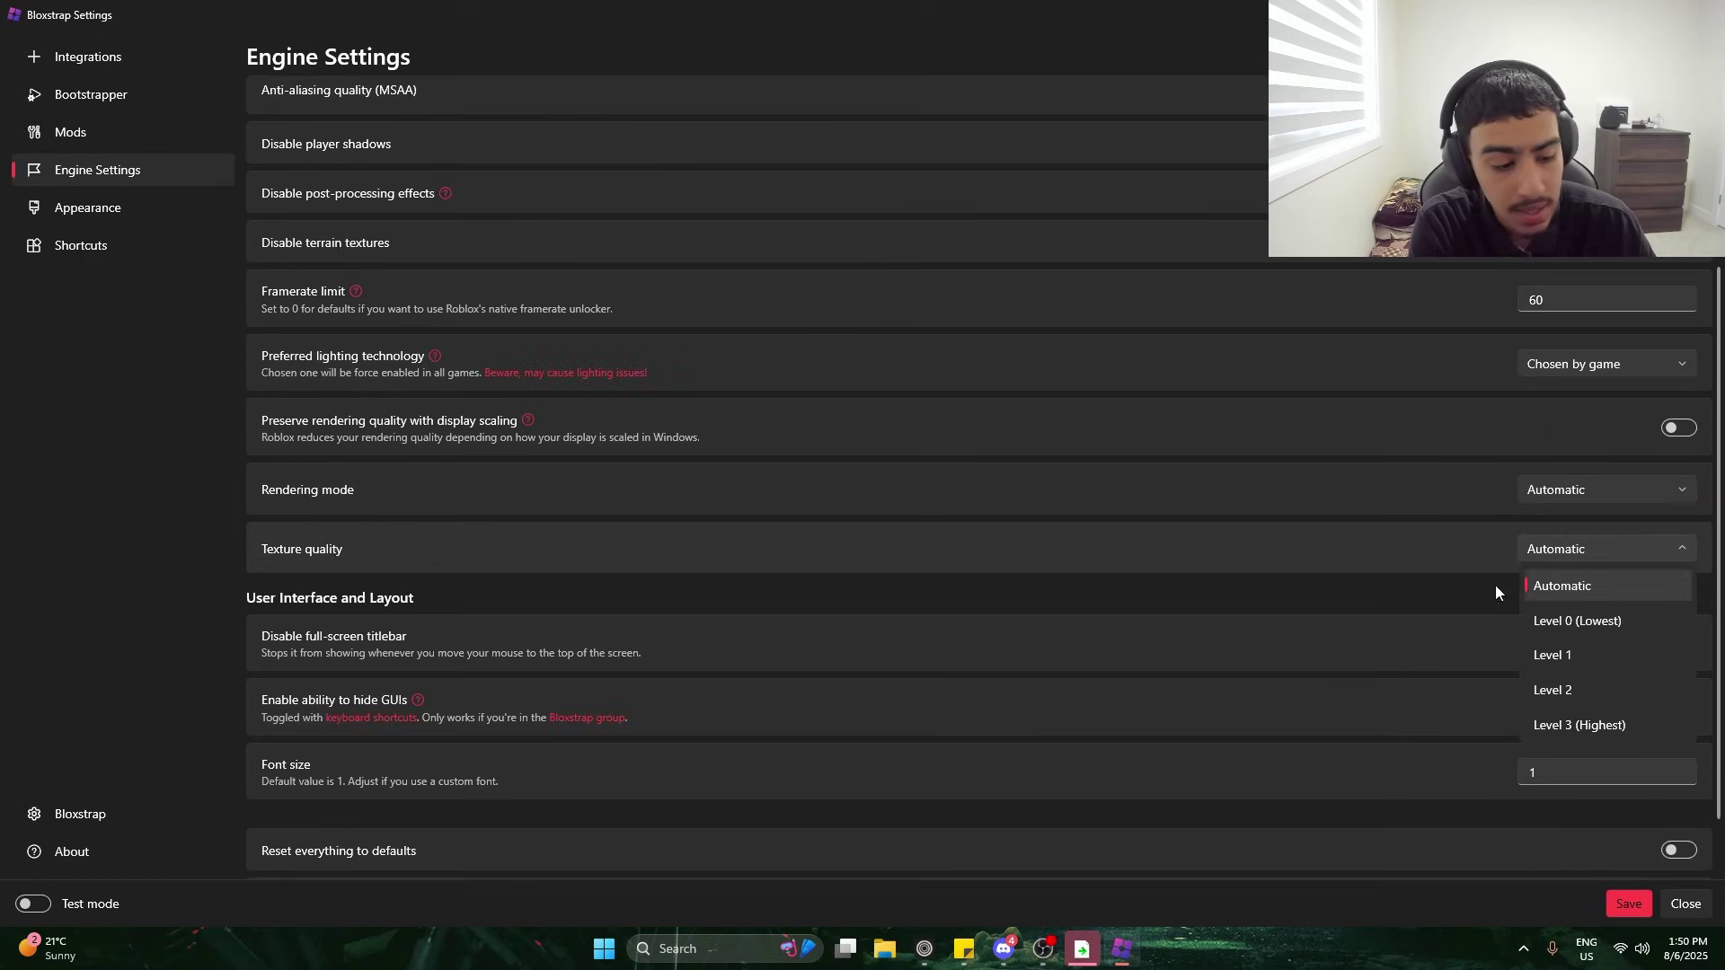
pyautogui.click(1581, 621)
# Visit the Fast Flag Editor and save the Bloxstrap settings
pyautogui.scroll(-2, 769, 582)
pyautogui.click(366, 849)
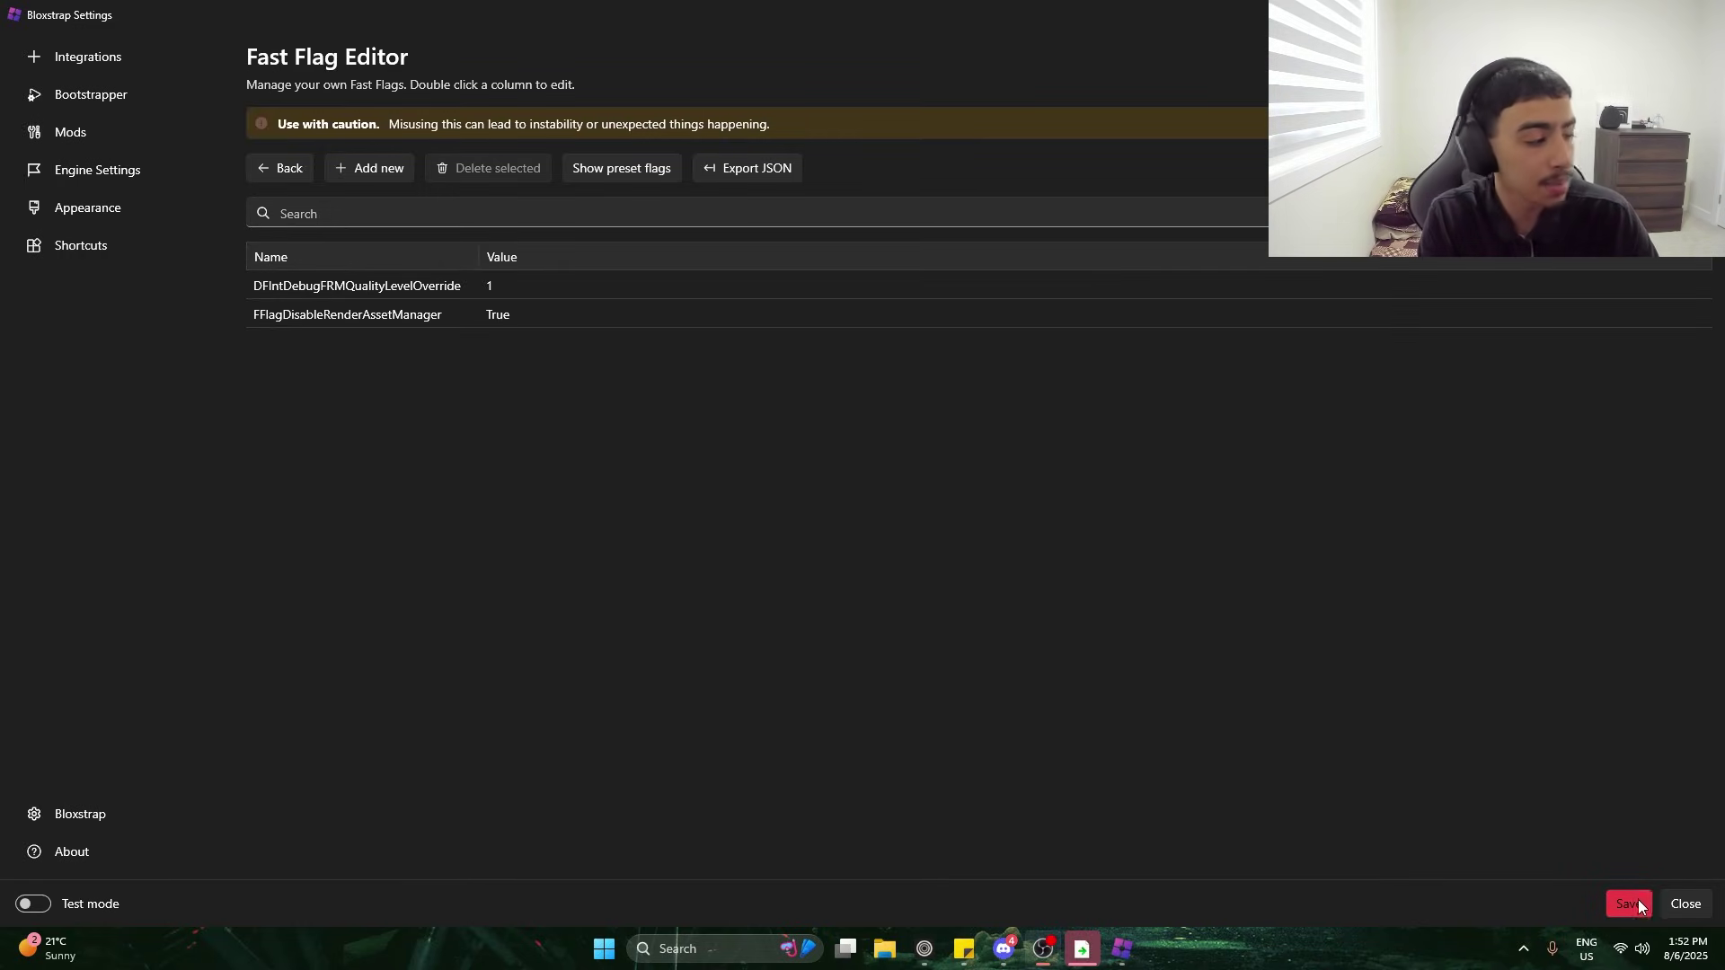
pyautogui.click(1633, 903)
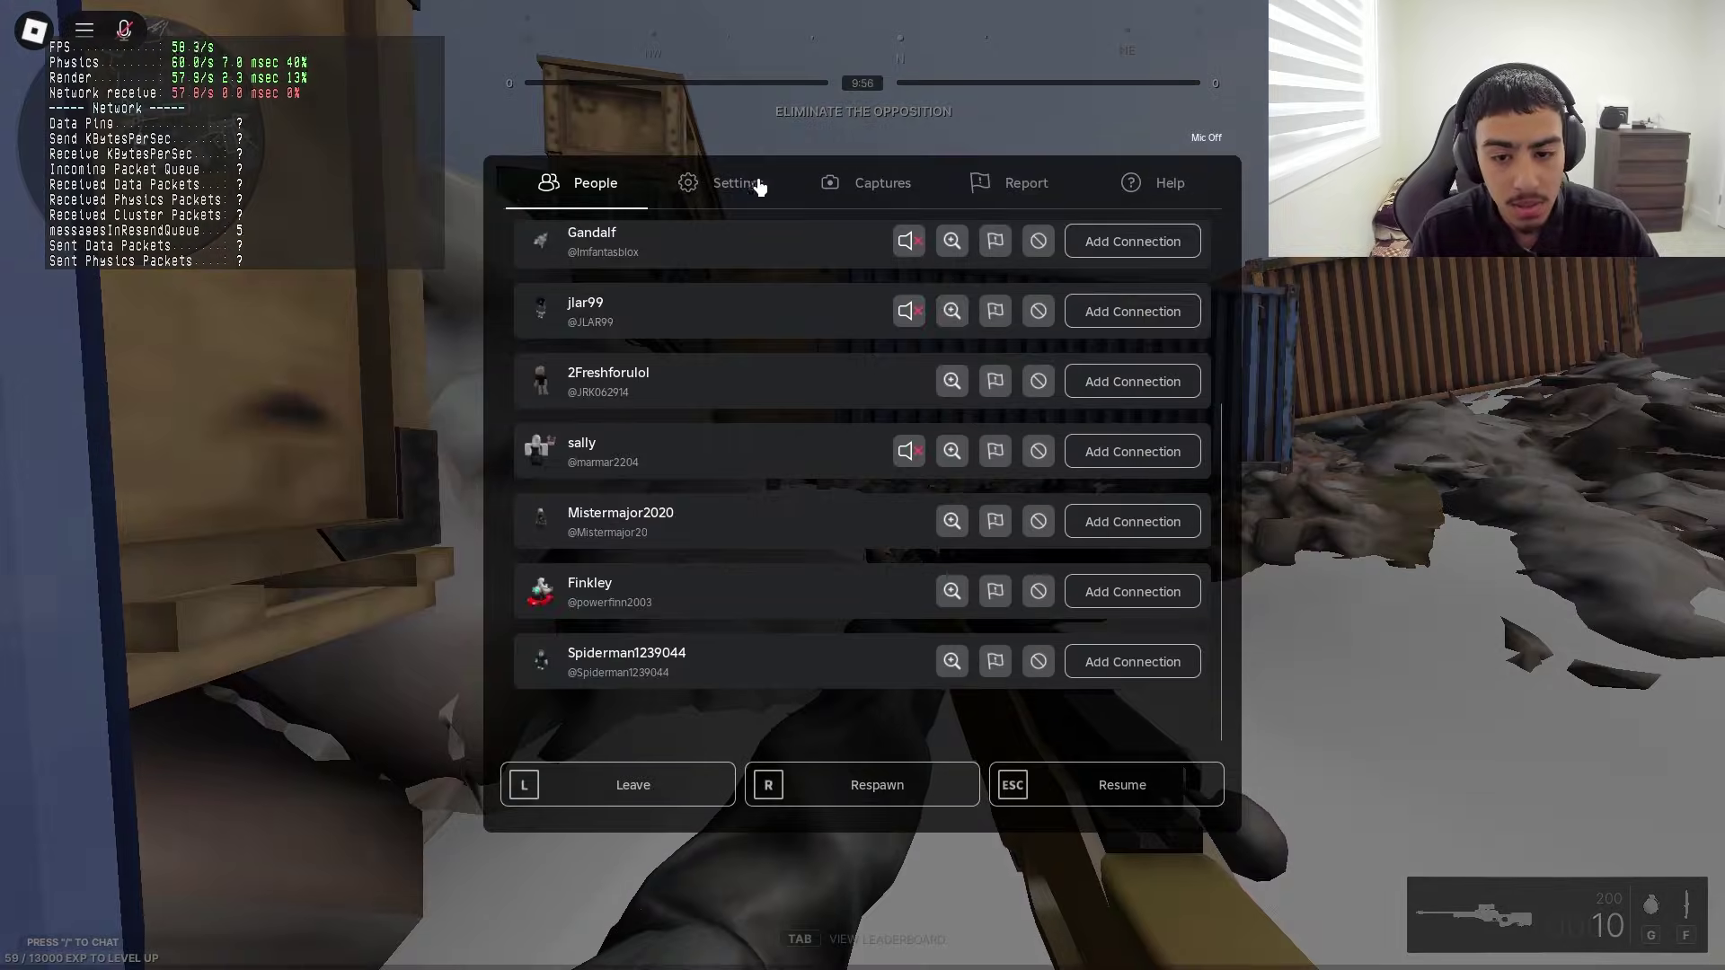
# Raise Roblox camera sensitivity by one step in the in-game settings and return to the match
pyautogui.click(746, 182)
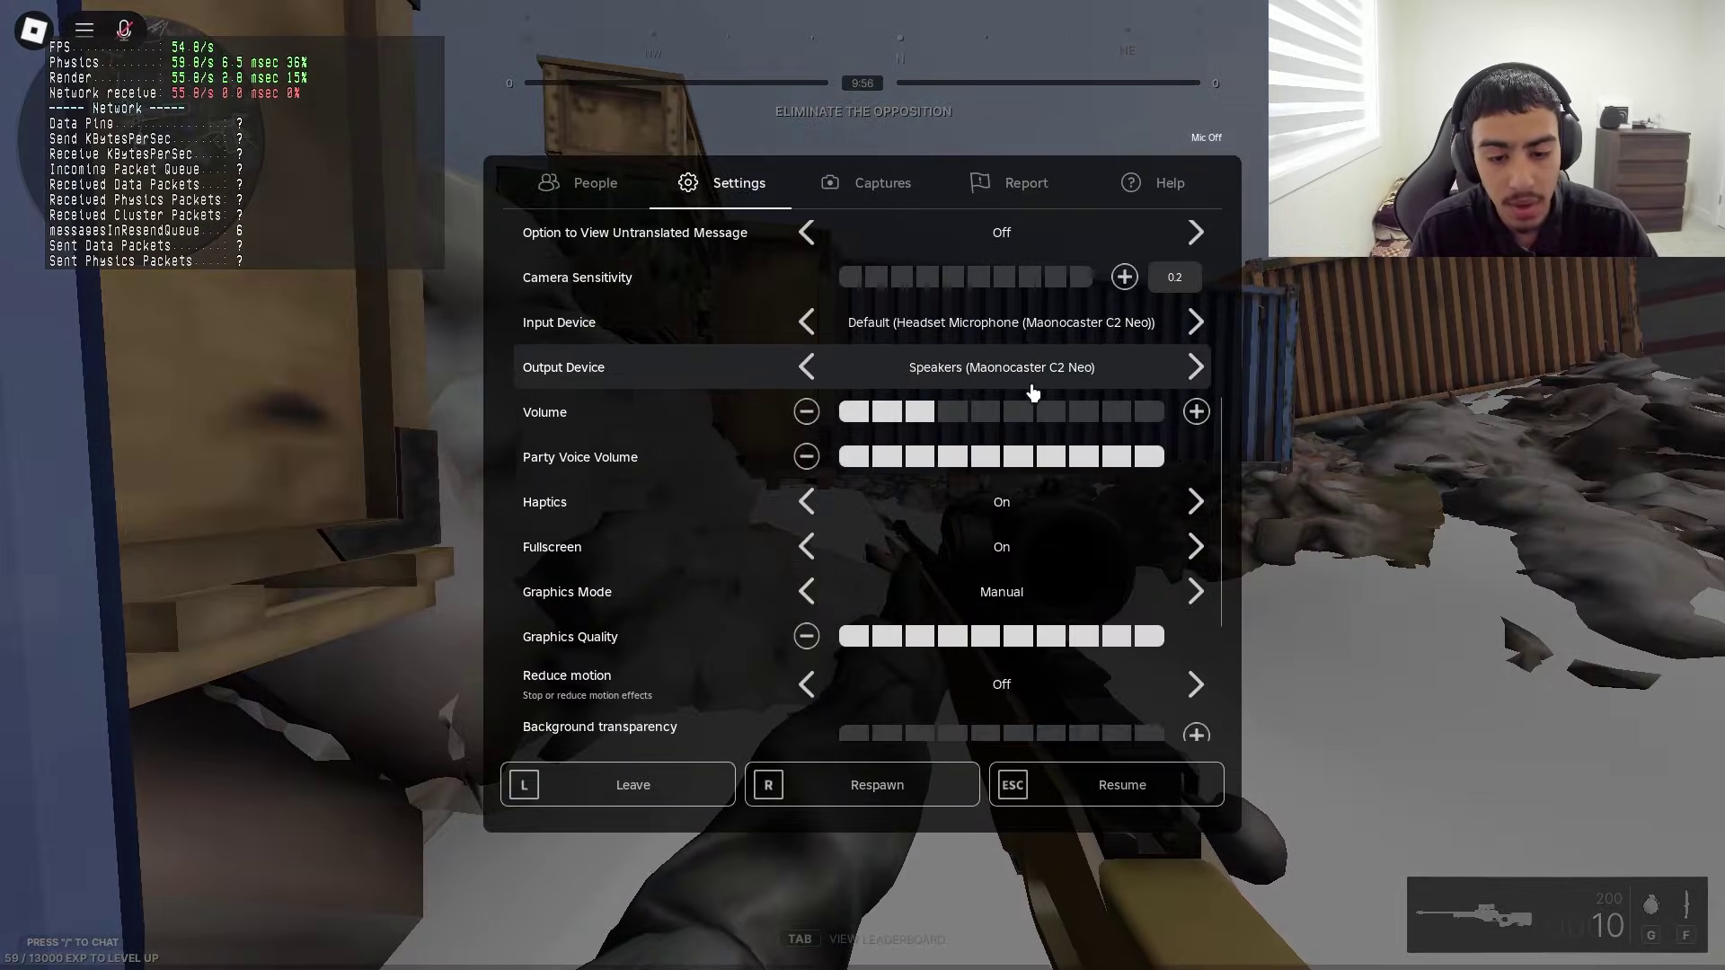
pyautogui.scroll(3, 1105, 435)
pyautogui.click(1123, 522)
pyautogui.press('Escape')
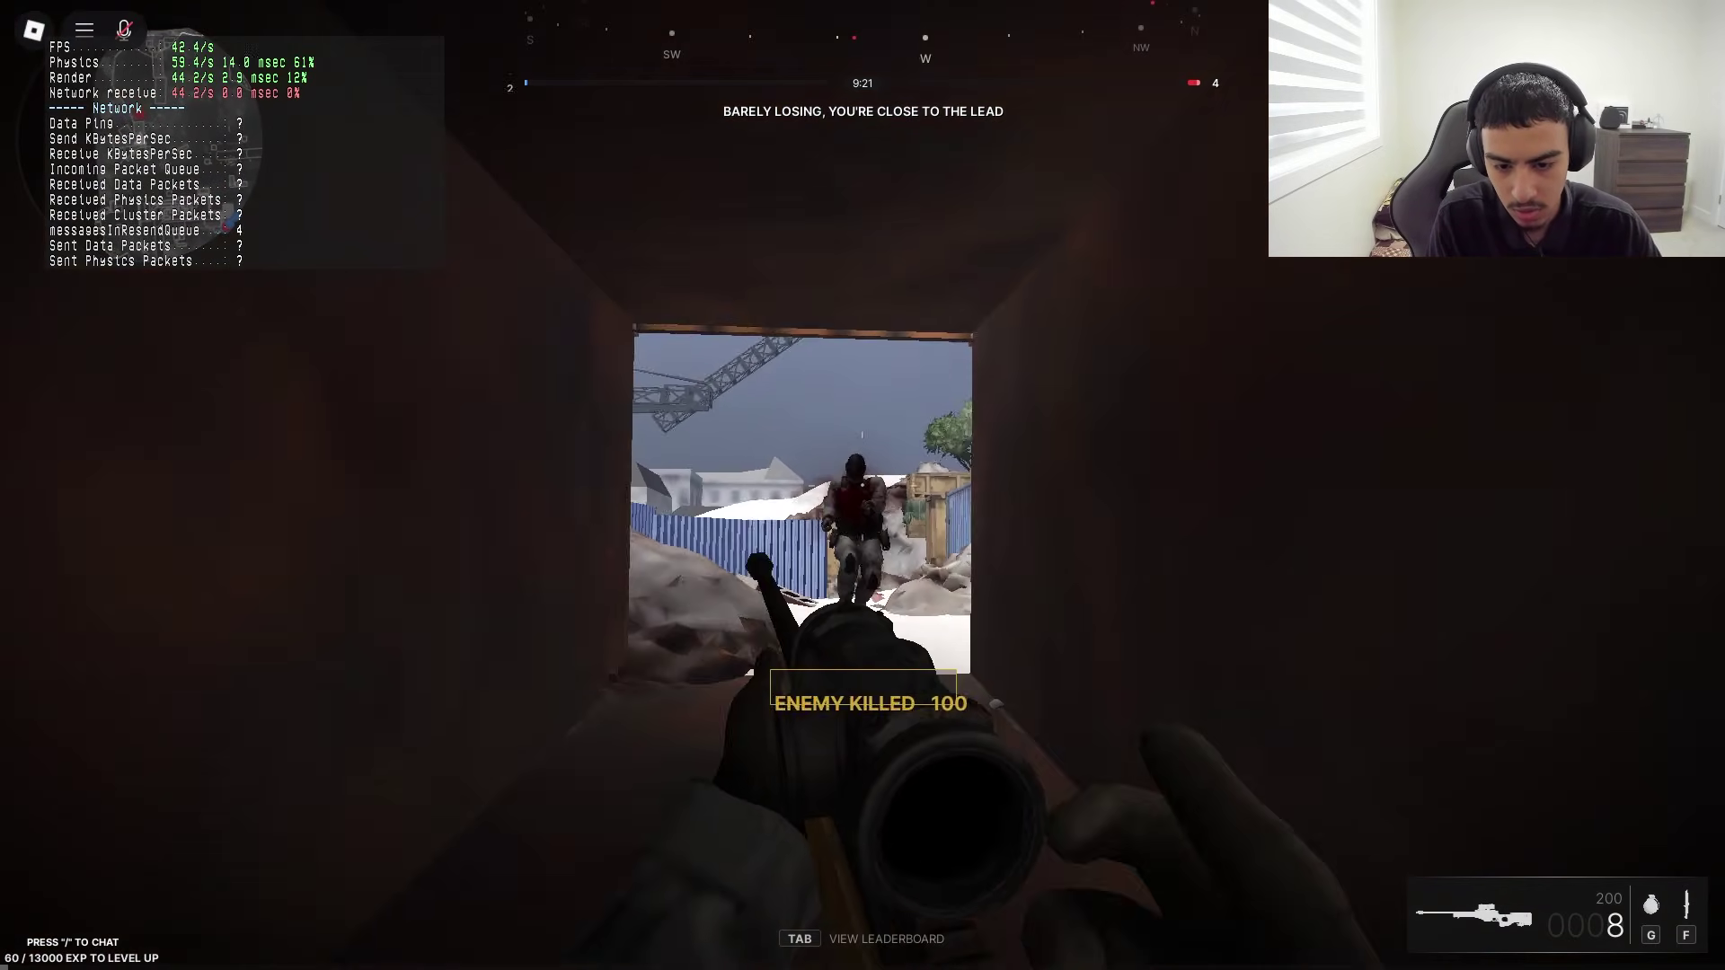
# Advance from the tunnel over the rubble into the alley between containers
pyautogui.press('w')
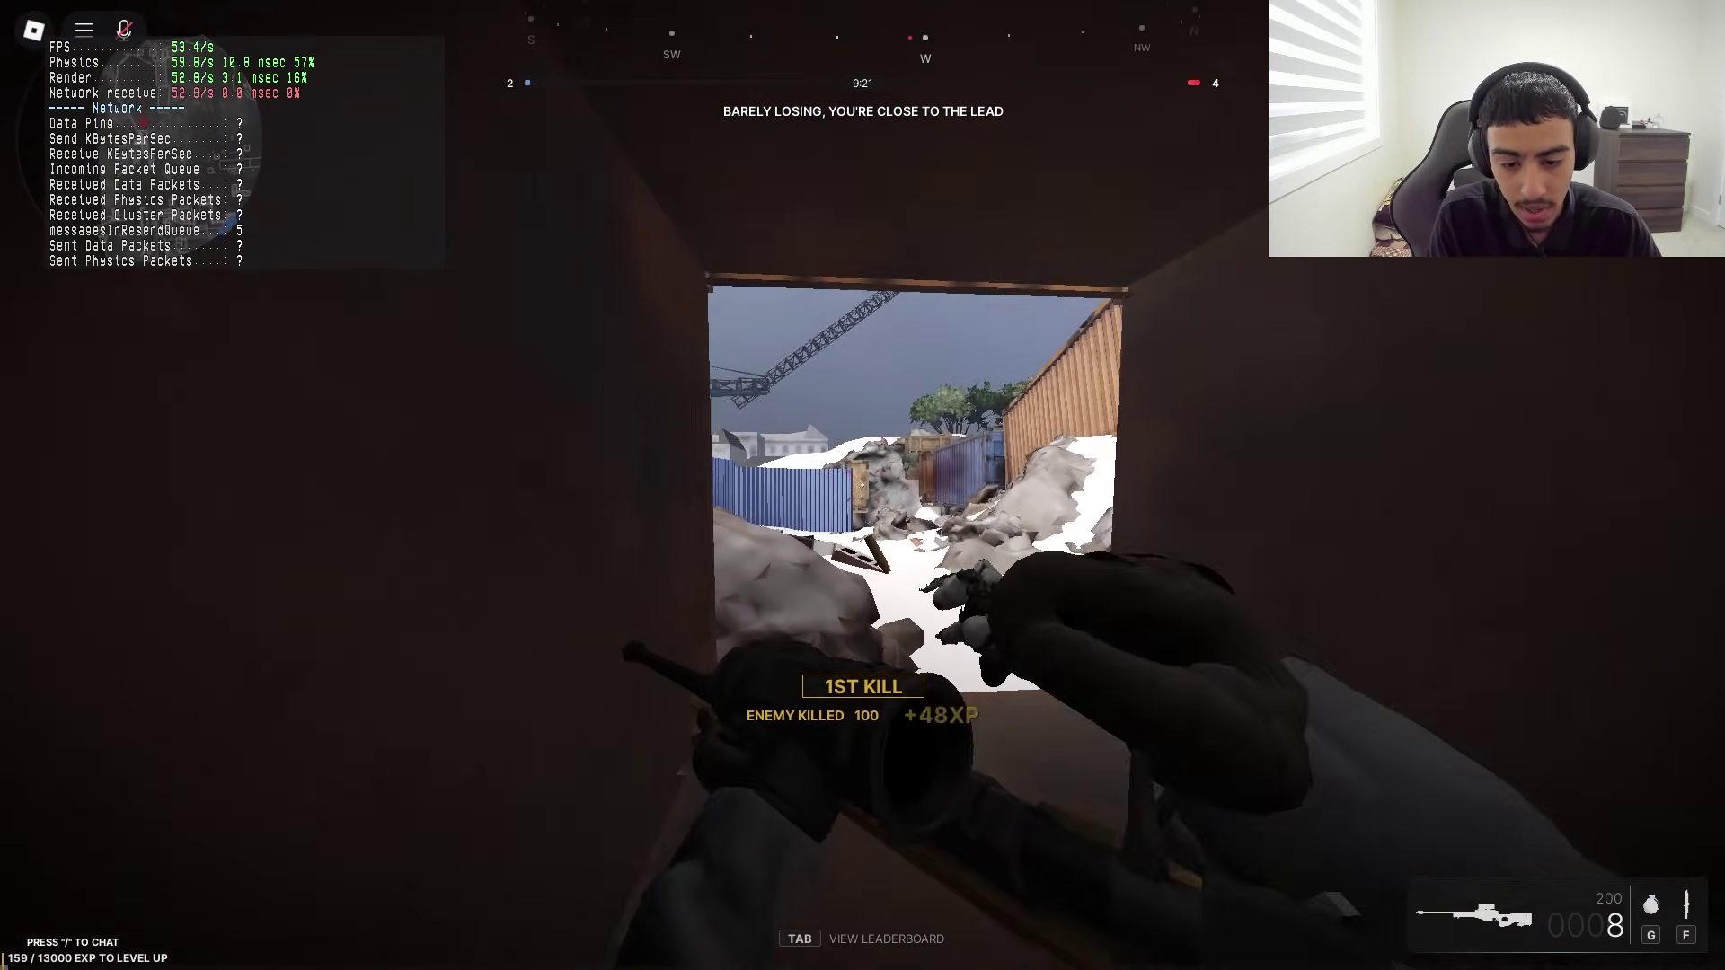
pyautogui.press('w')
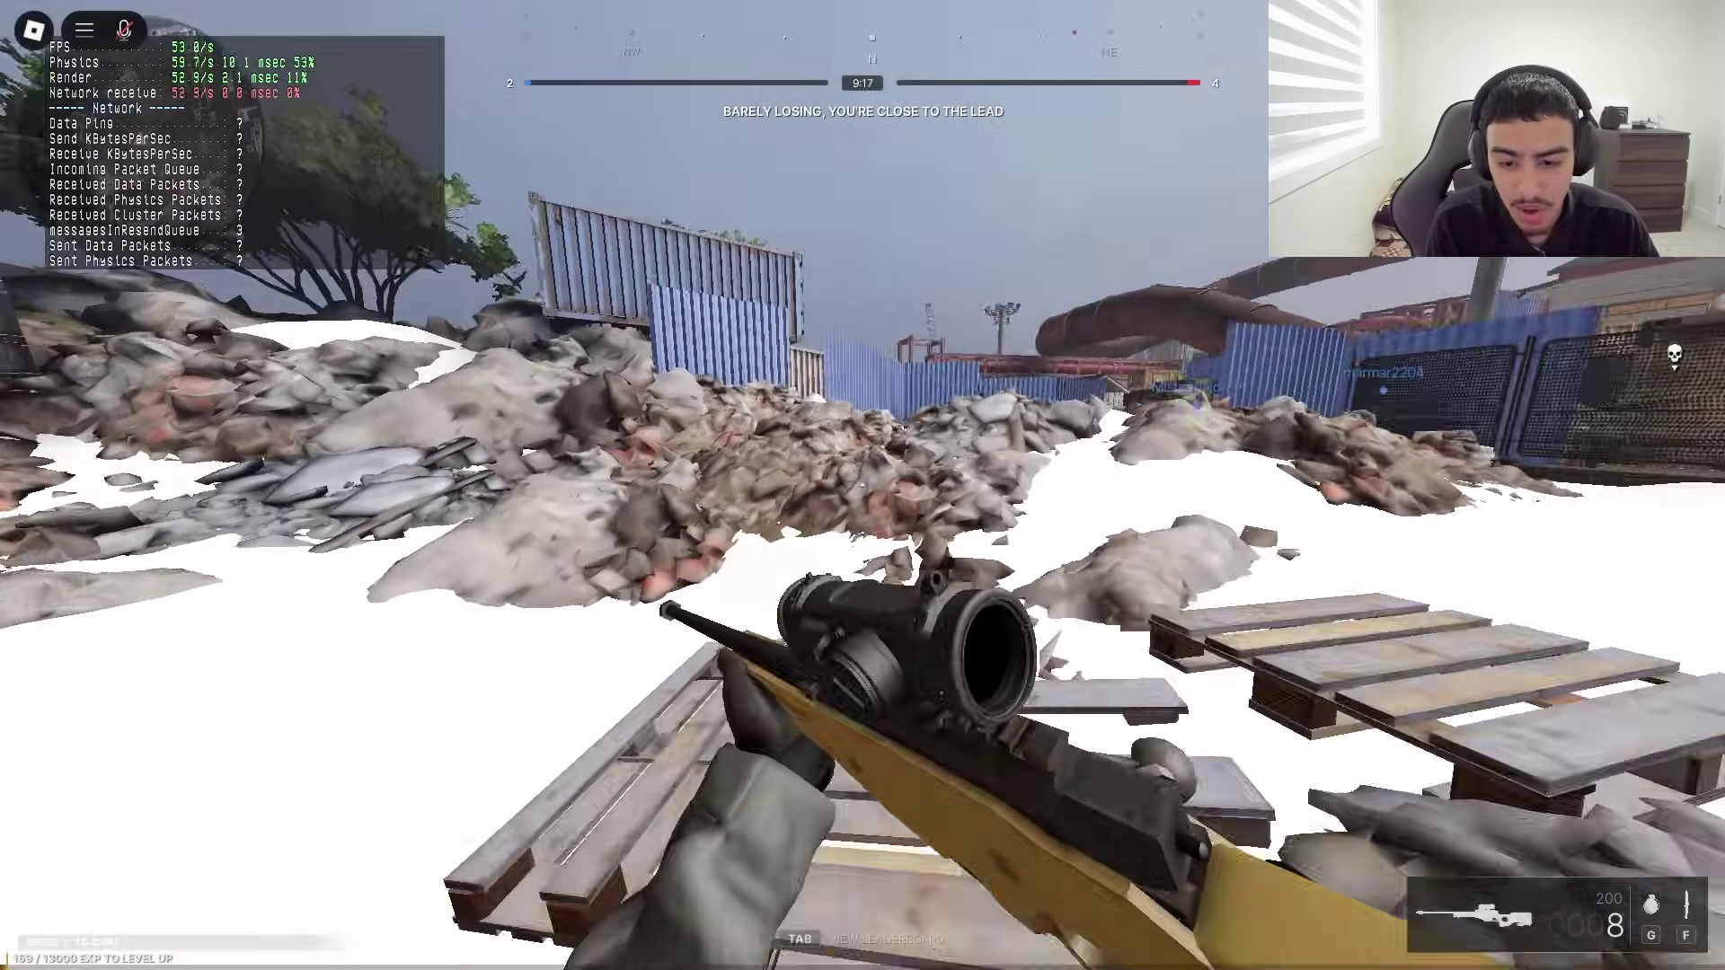
pyautogui.press('w')
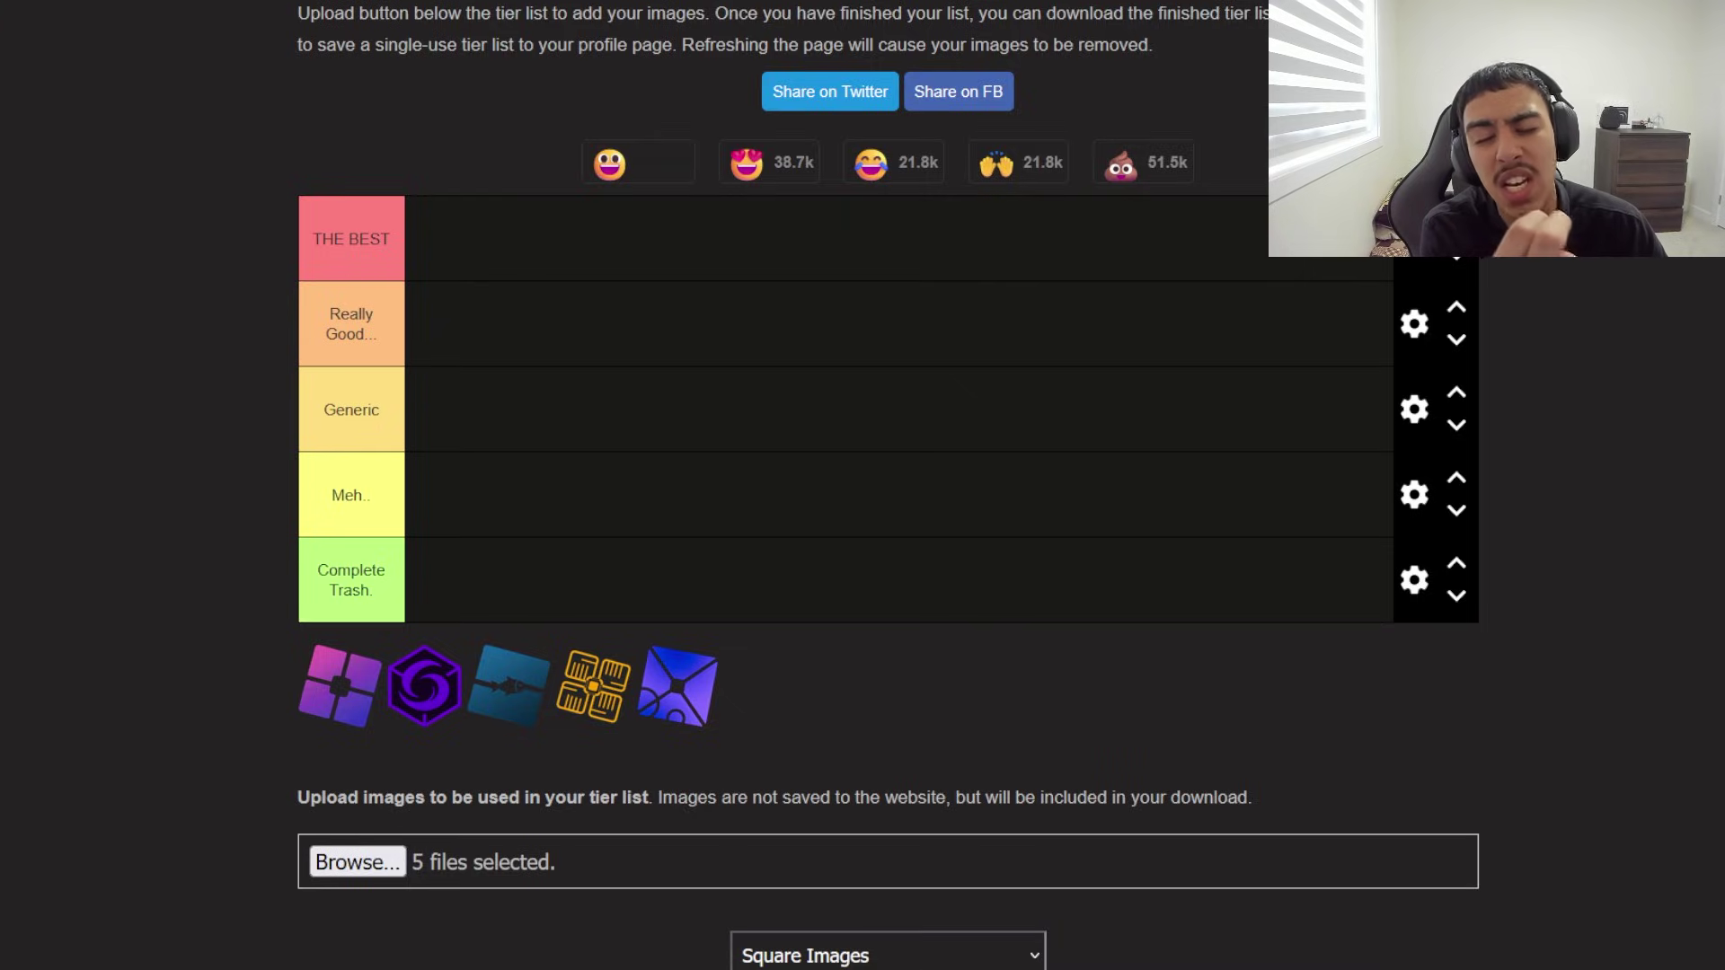
# Drag the purple four-square logo from the image pool into the Generic tier
pyautogui.moveTo(339, 686); pyautogui.dragTo(447, 409)
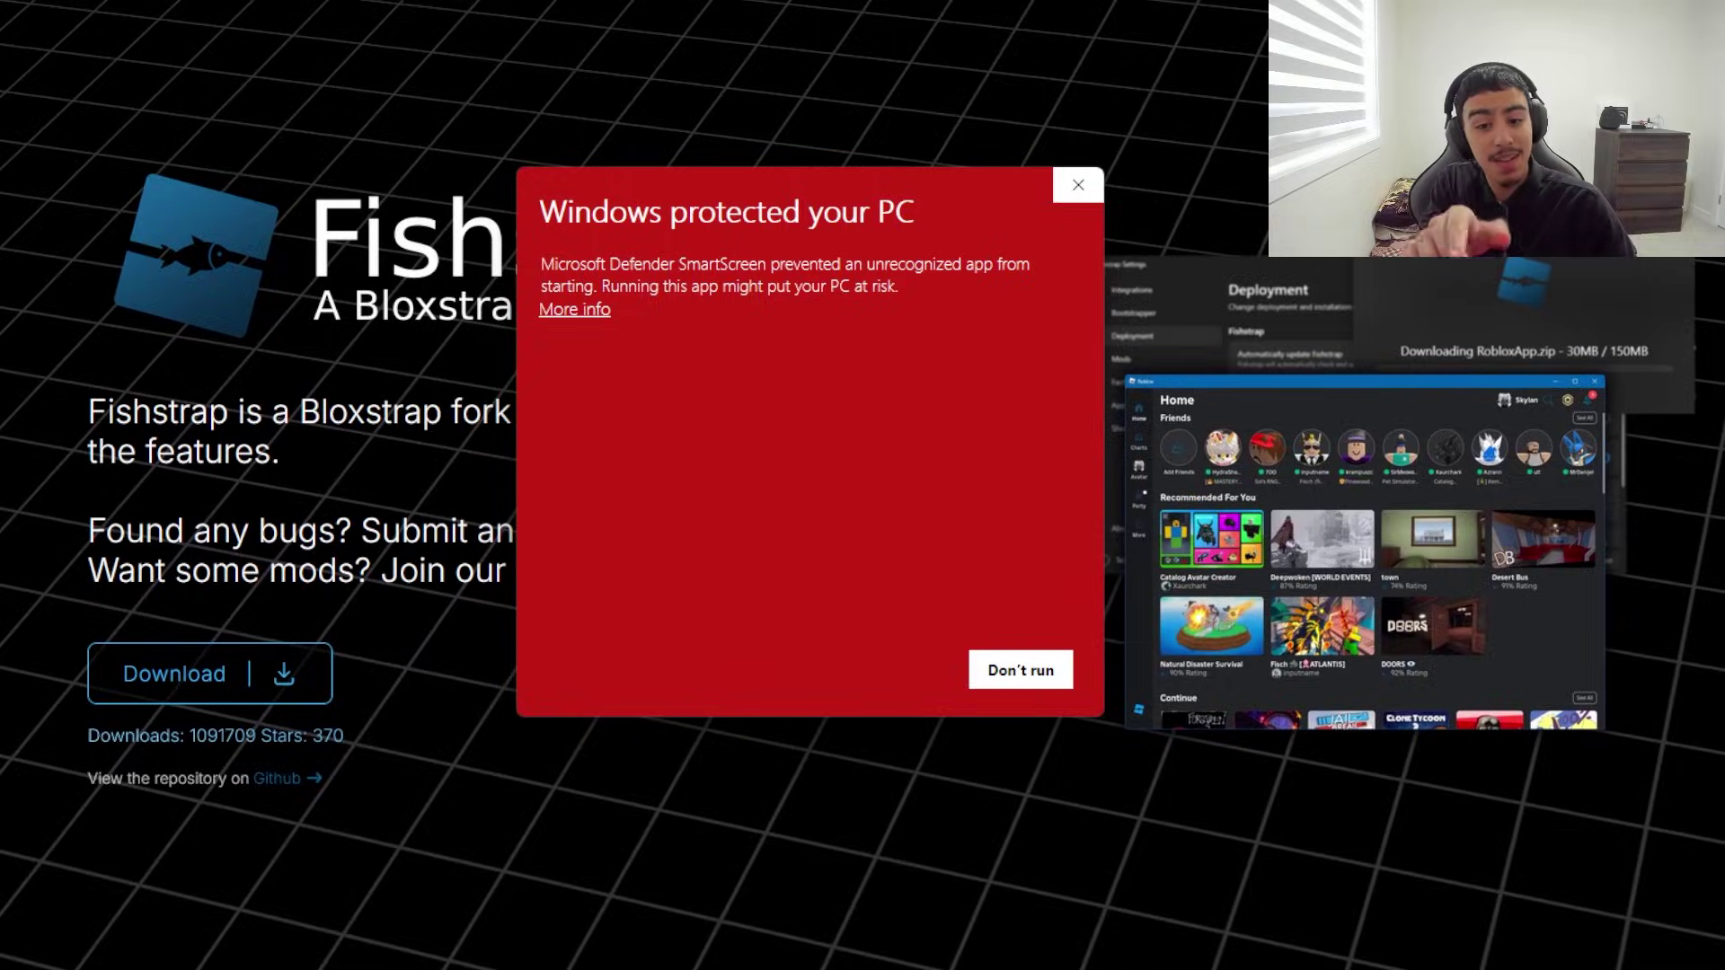
# Bypass SmartScreen with More info and Run anyway to launch the Fishstrap installer
pyautogui.click(597, 329)
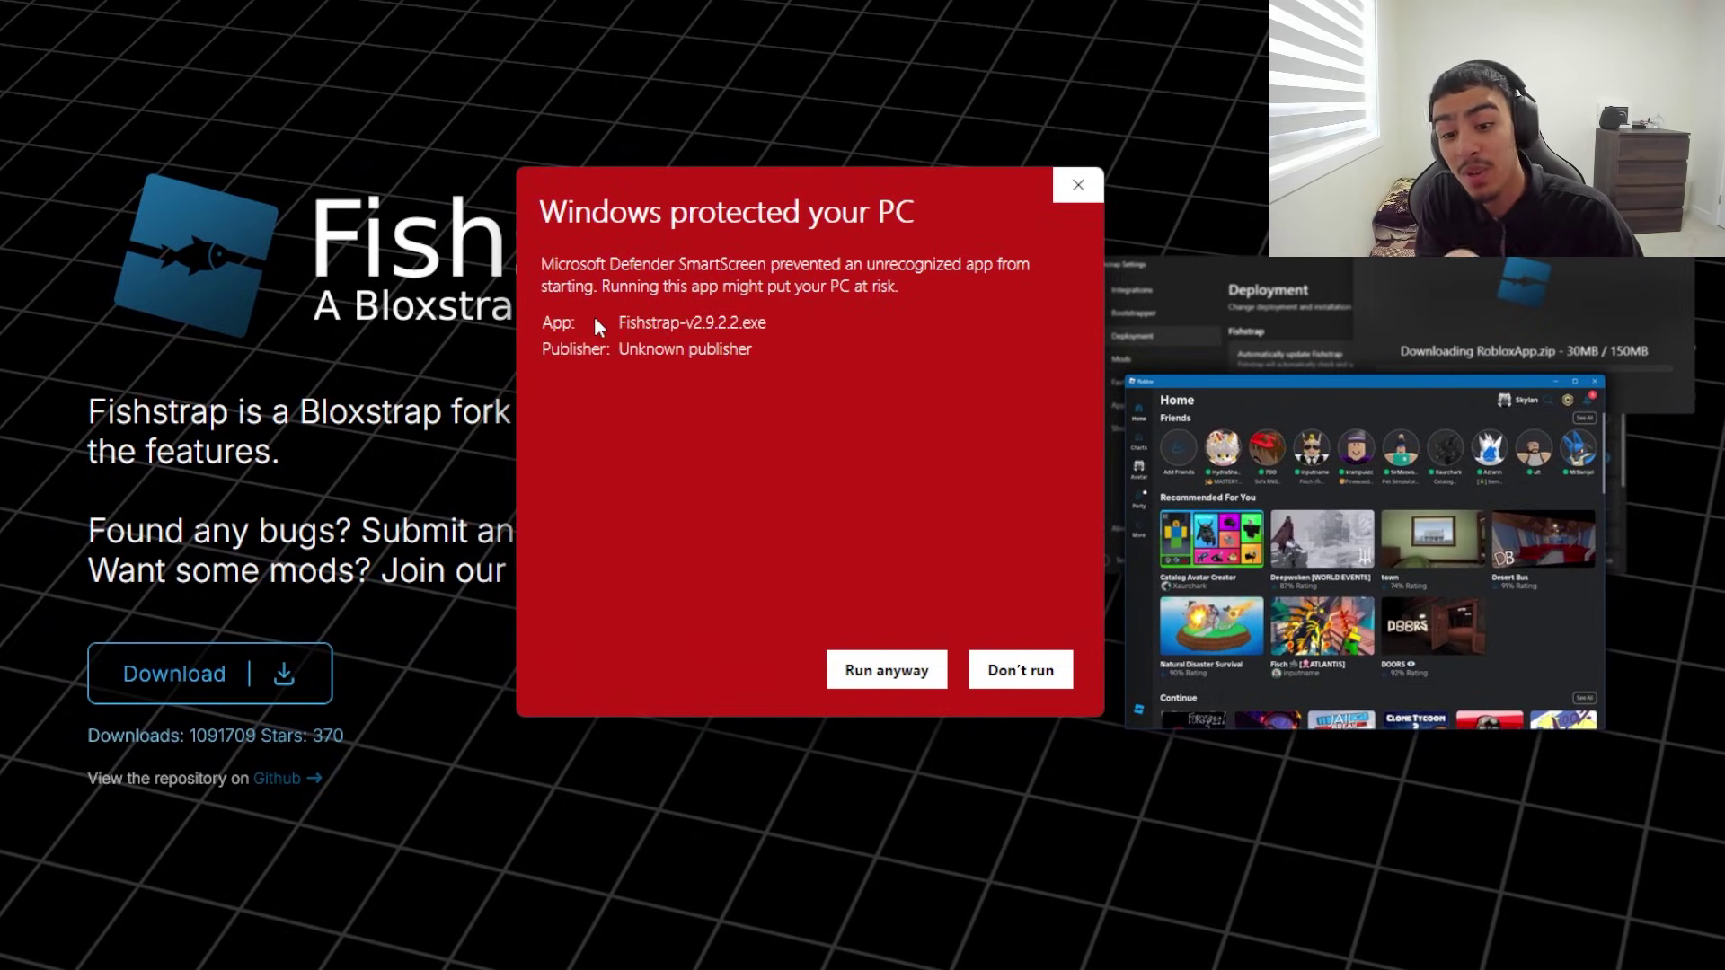
pyautogui.click(882, 670)
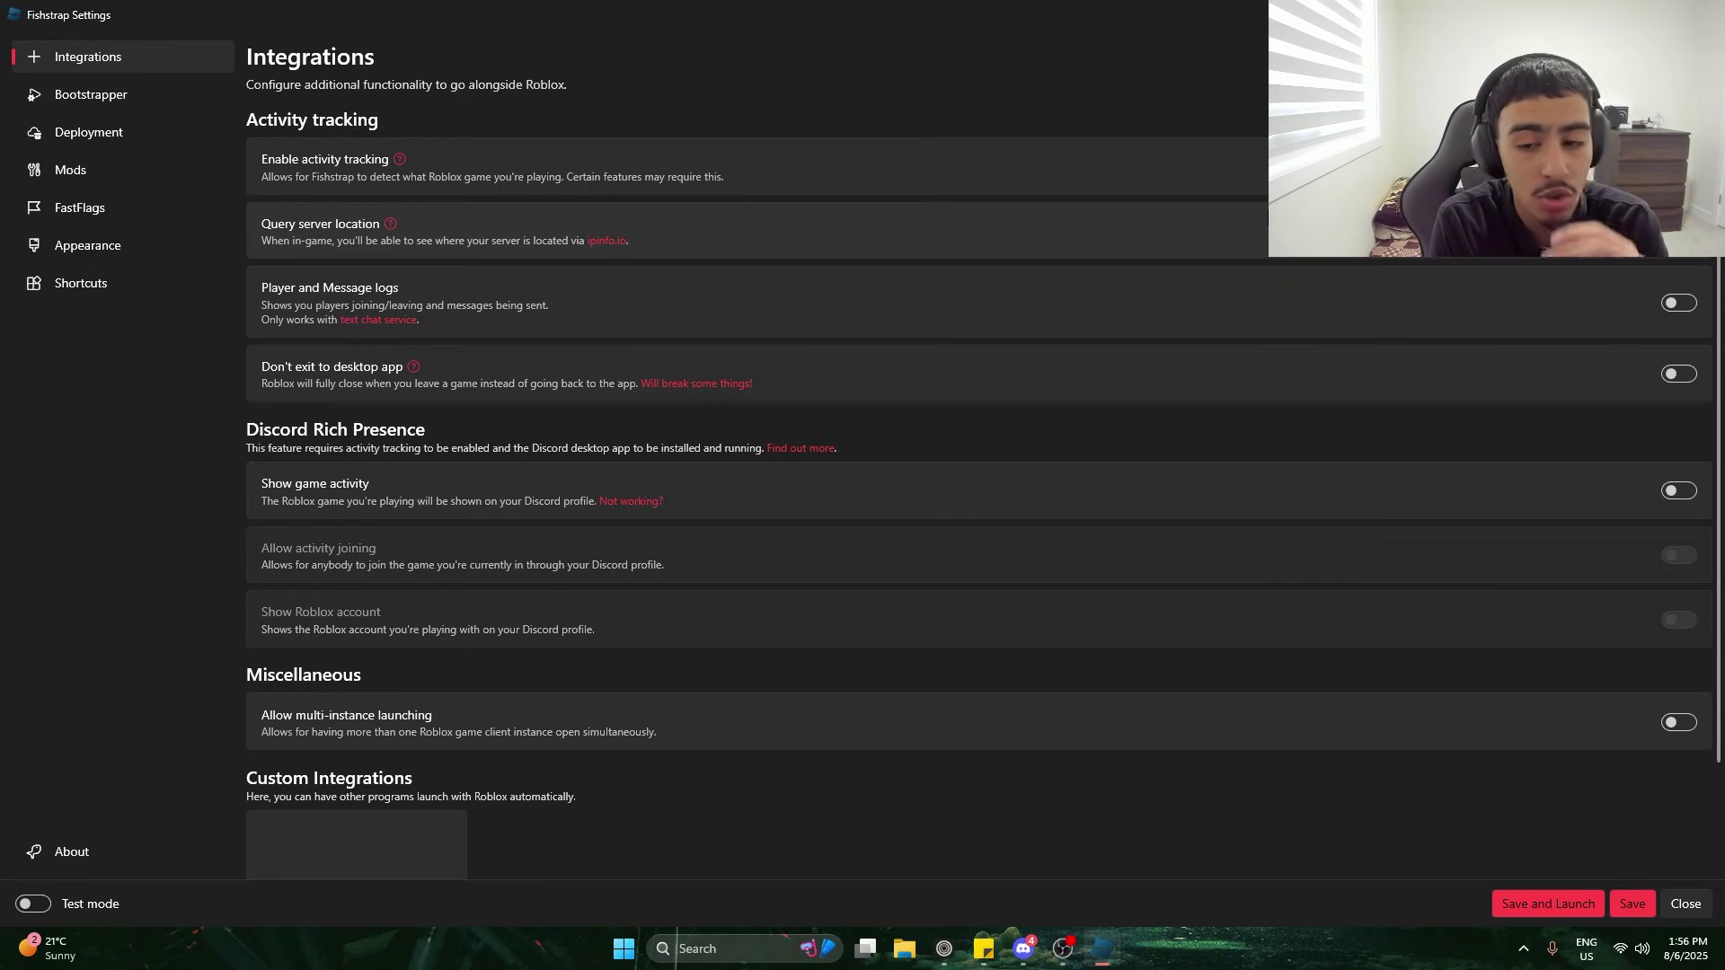
# Open Fishstrap's FastFlags page and expand the Rendering and Graphics presets
pyautogui.scroll(-1, 903, 275)
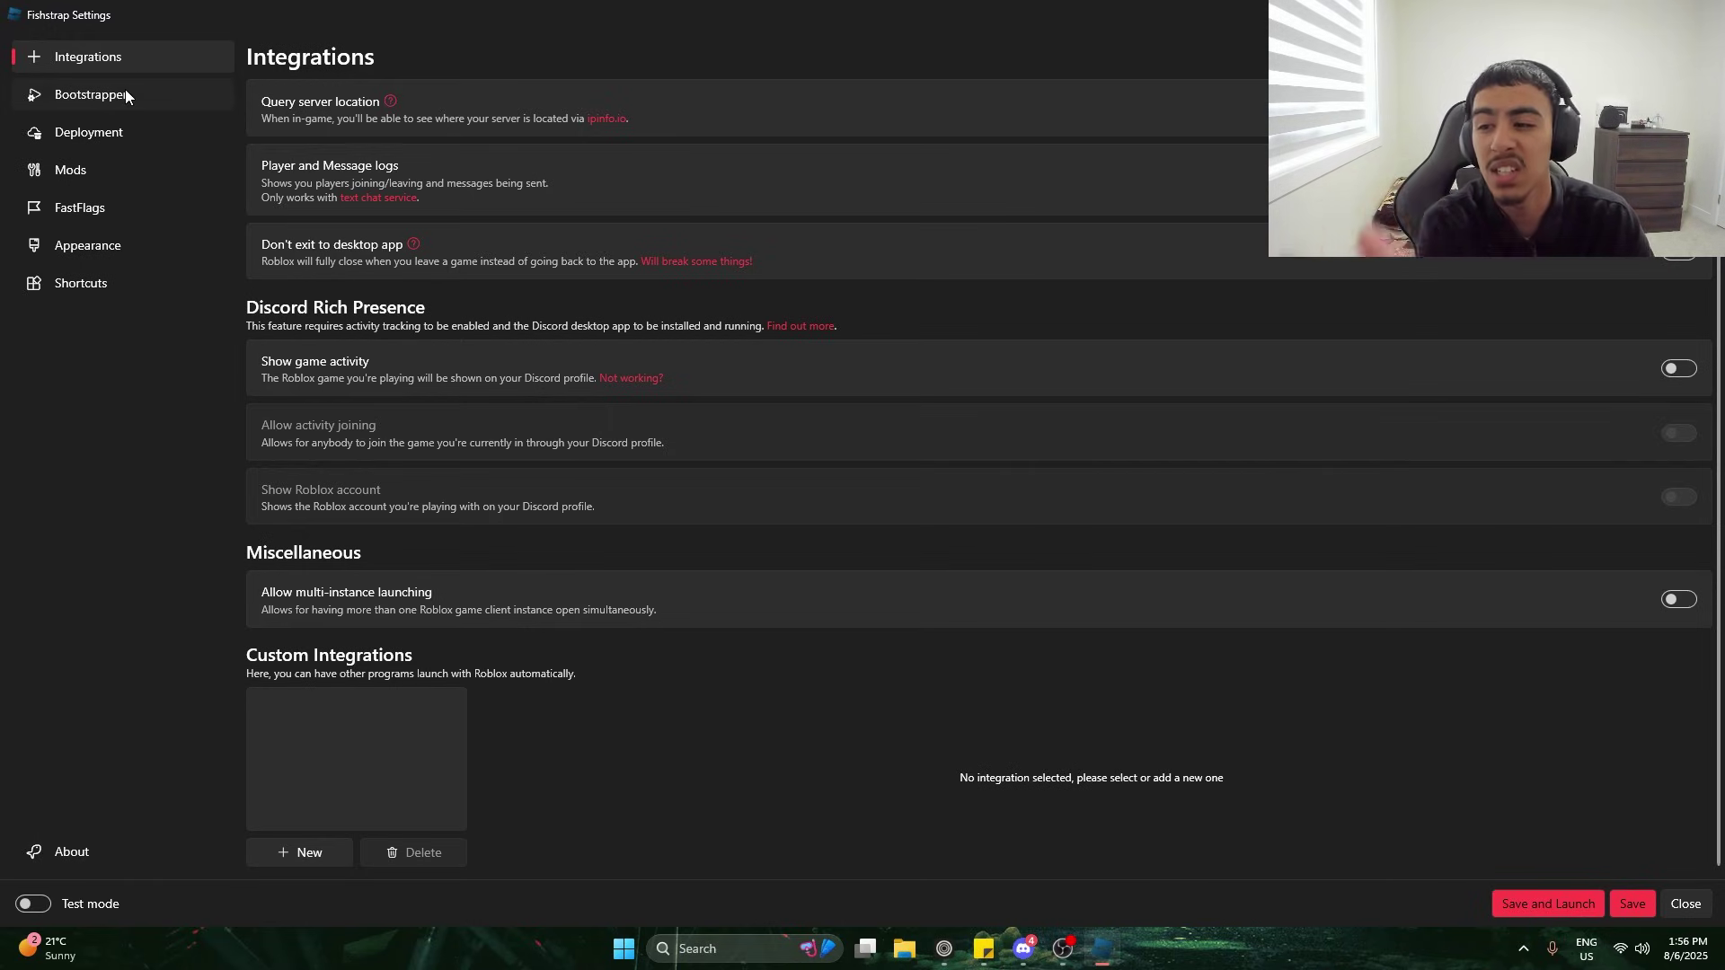
pyautogui.click(64, 170)
pyautogui.click(65, 211)
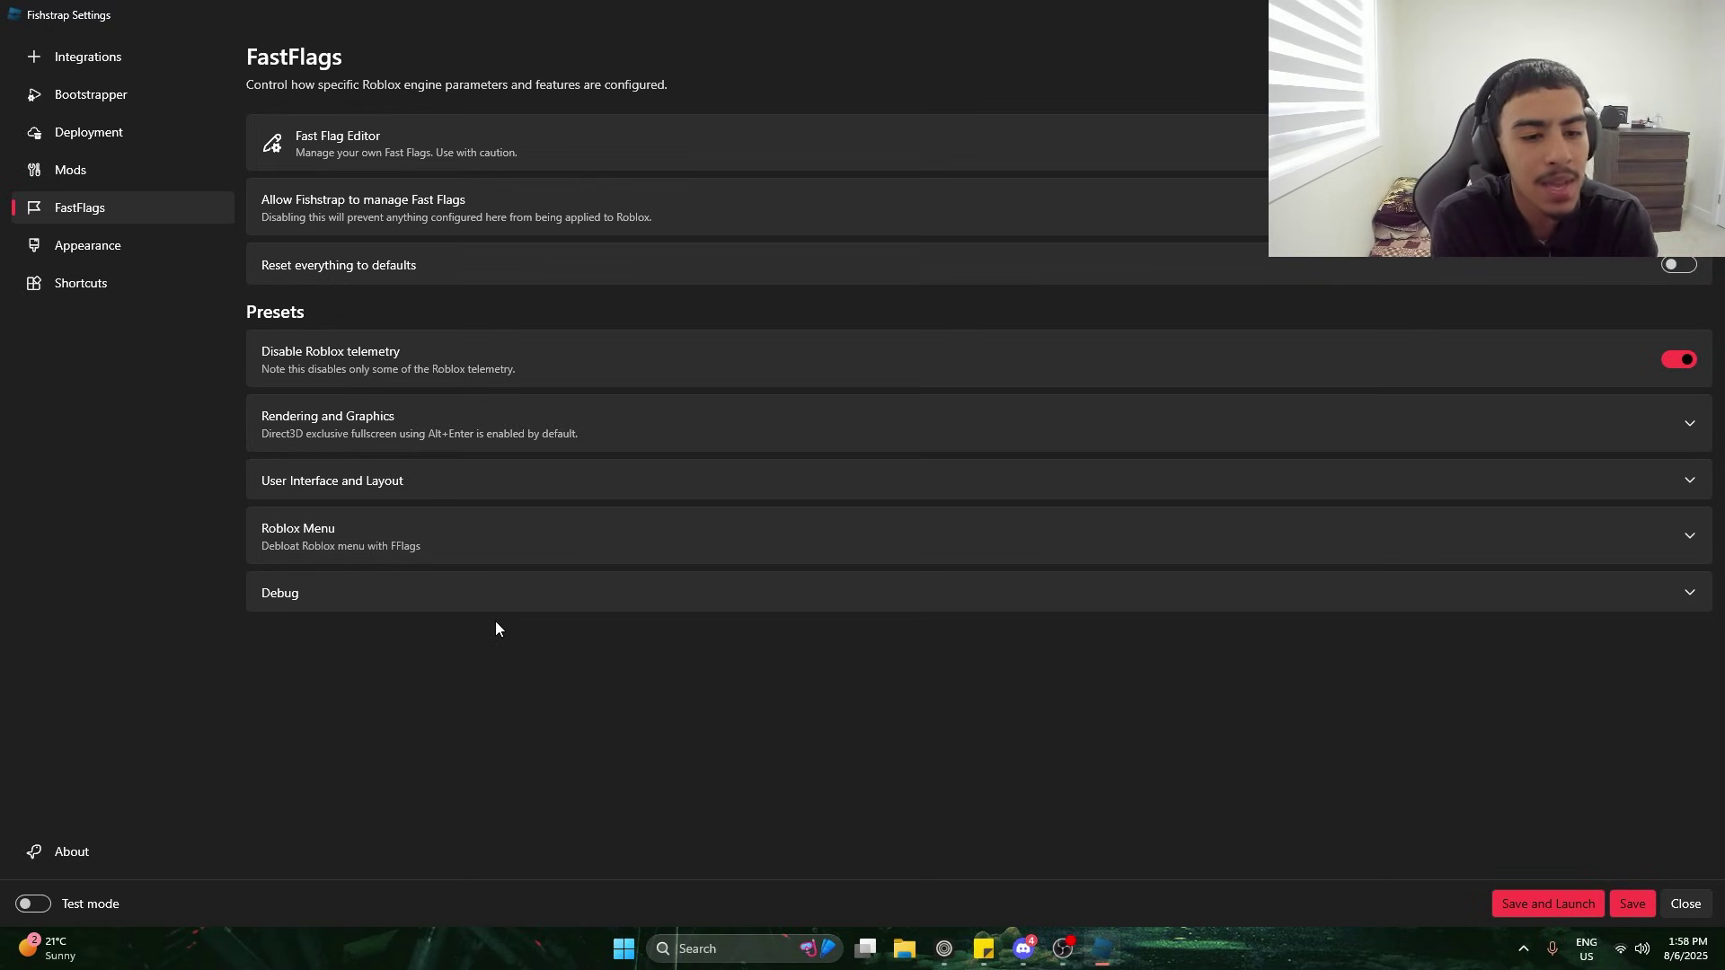
pyautogui.click(418, 533)
pyautogui.click(325, 482)
pyautogui.click(368, 426)
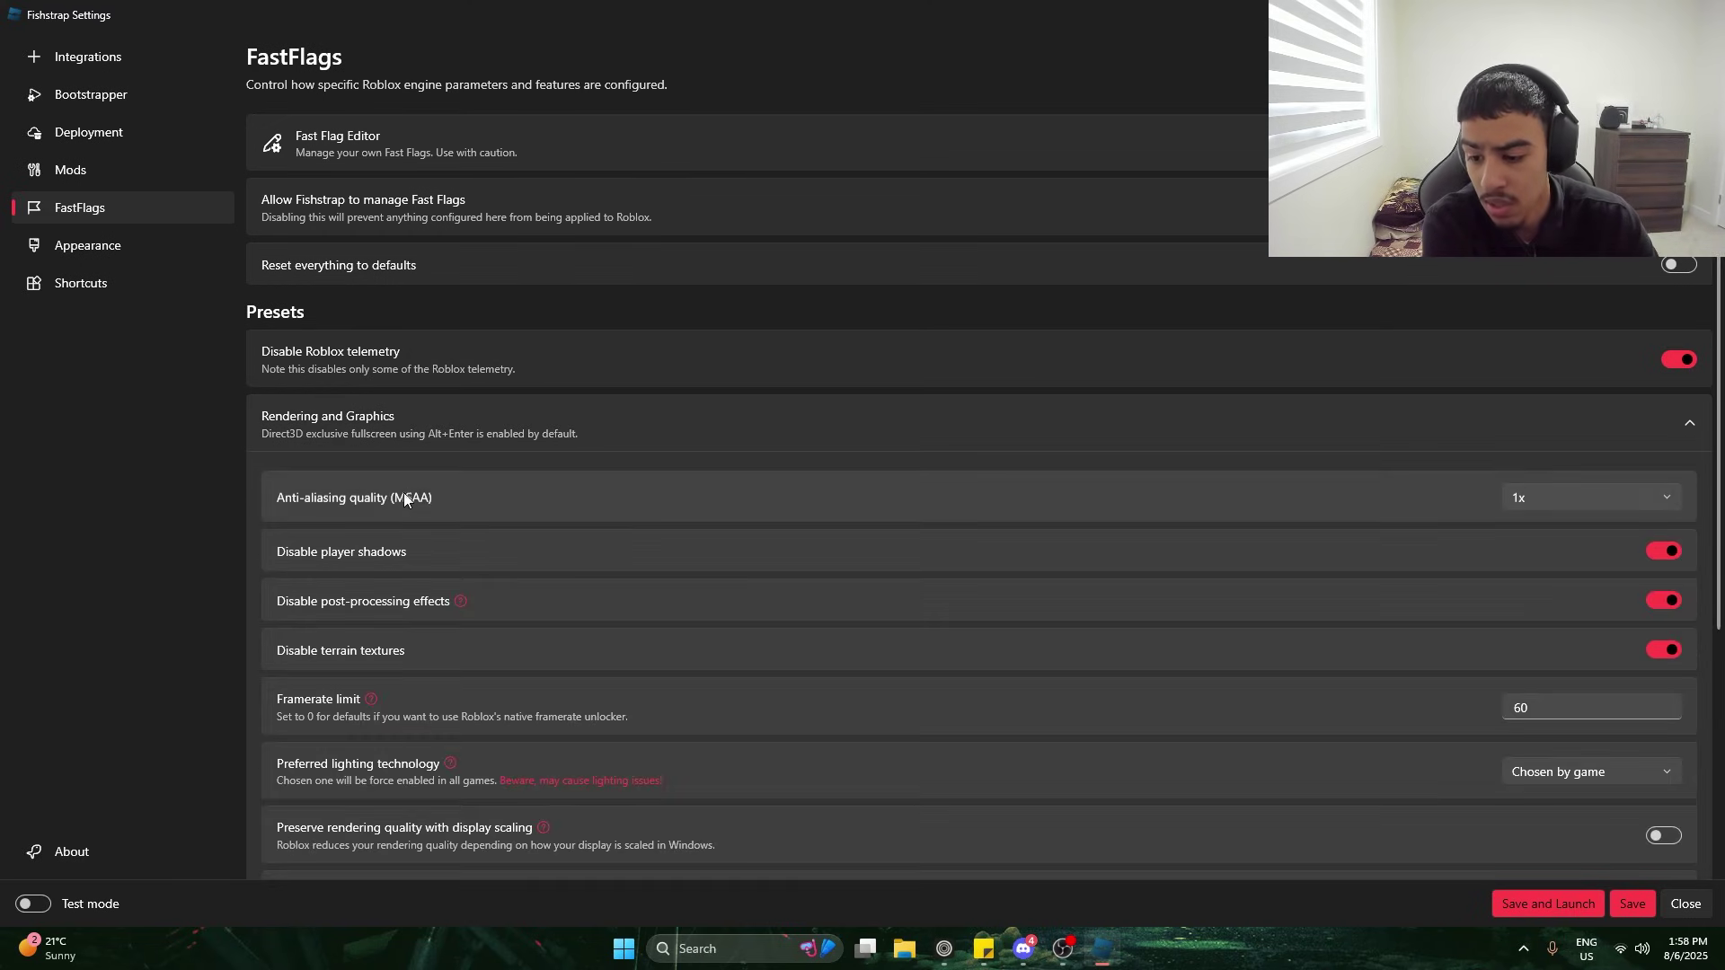
# Review the low-graphics rendering options, then go to the Bootstrapper settings
pyautogui.scroll(-4, 404, 499)
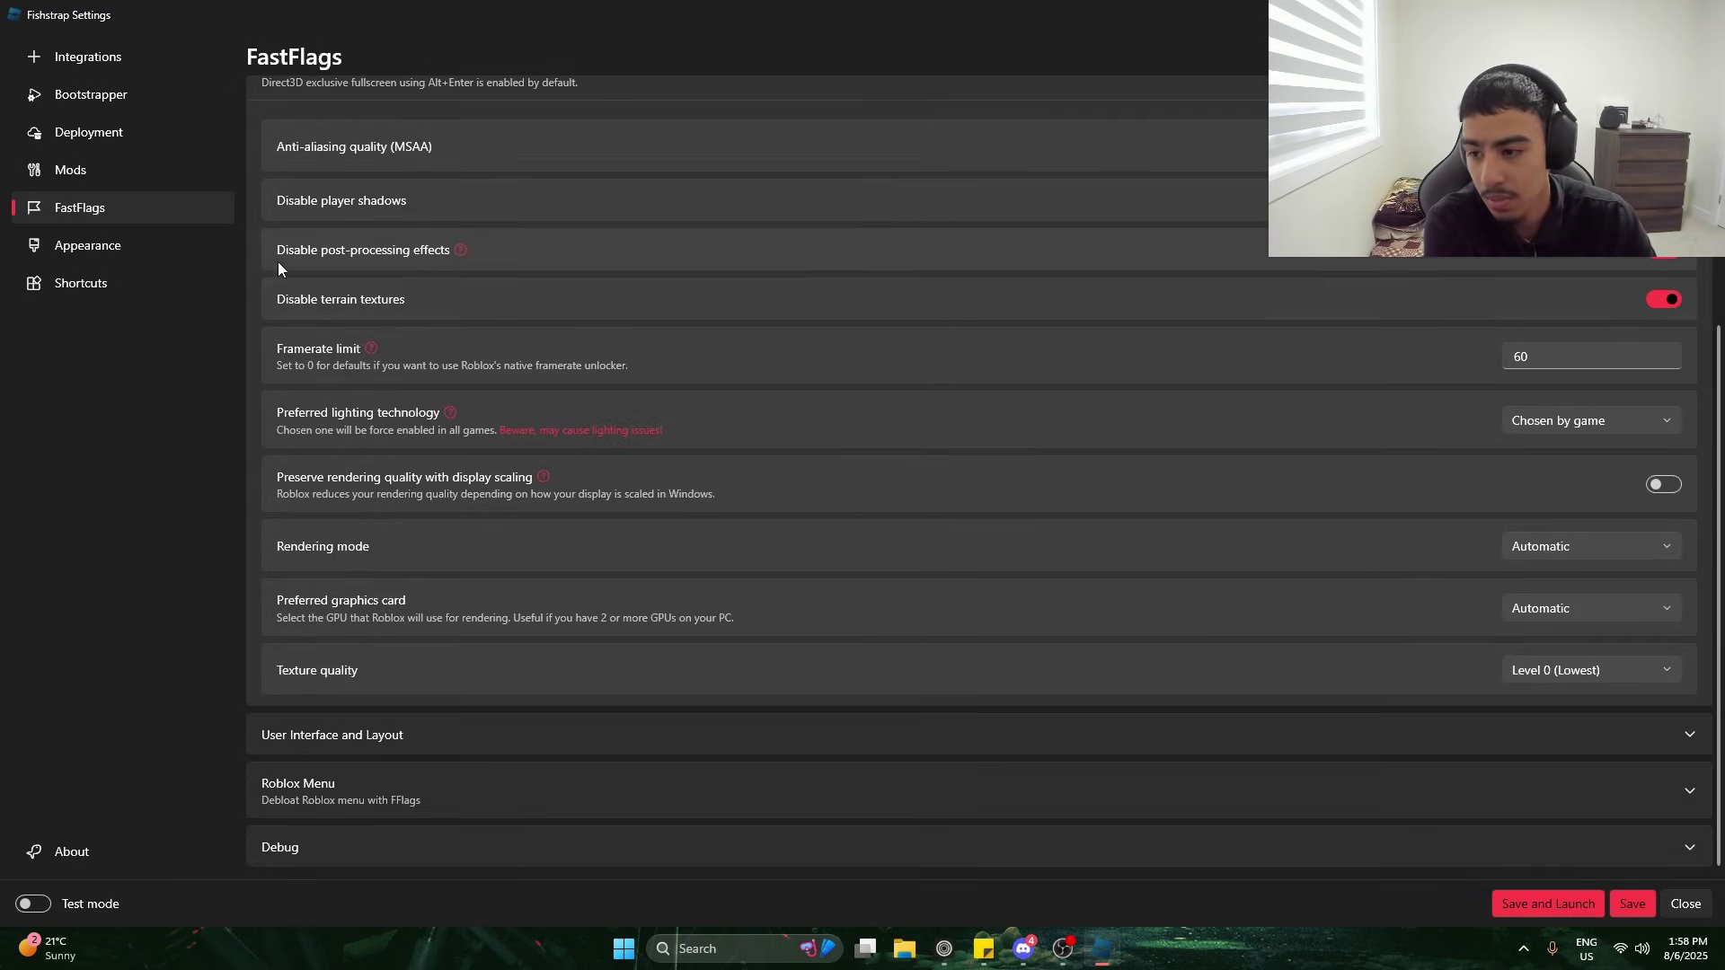
pyautogui.scroll(8, 325, 272)
pyautogui.click(91, 95)
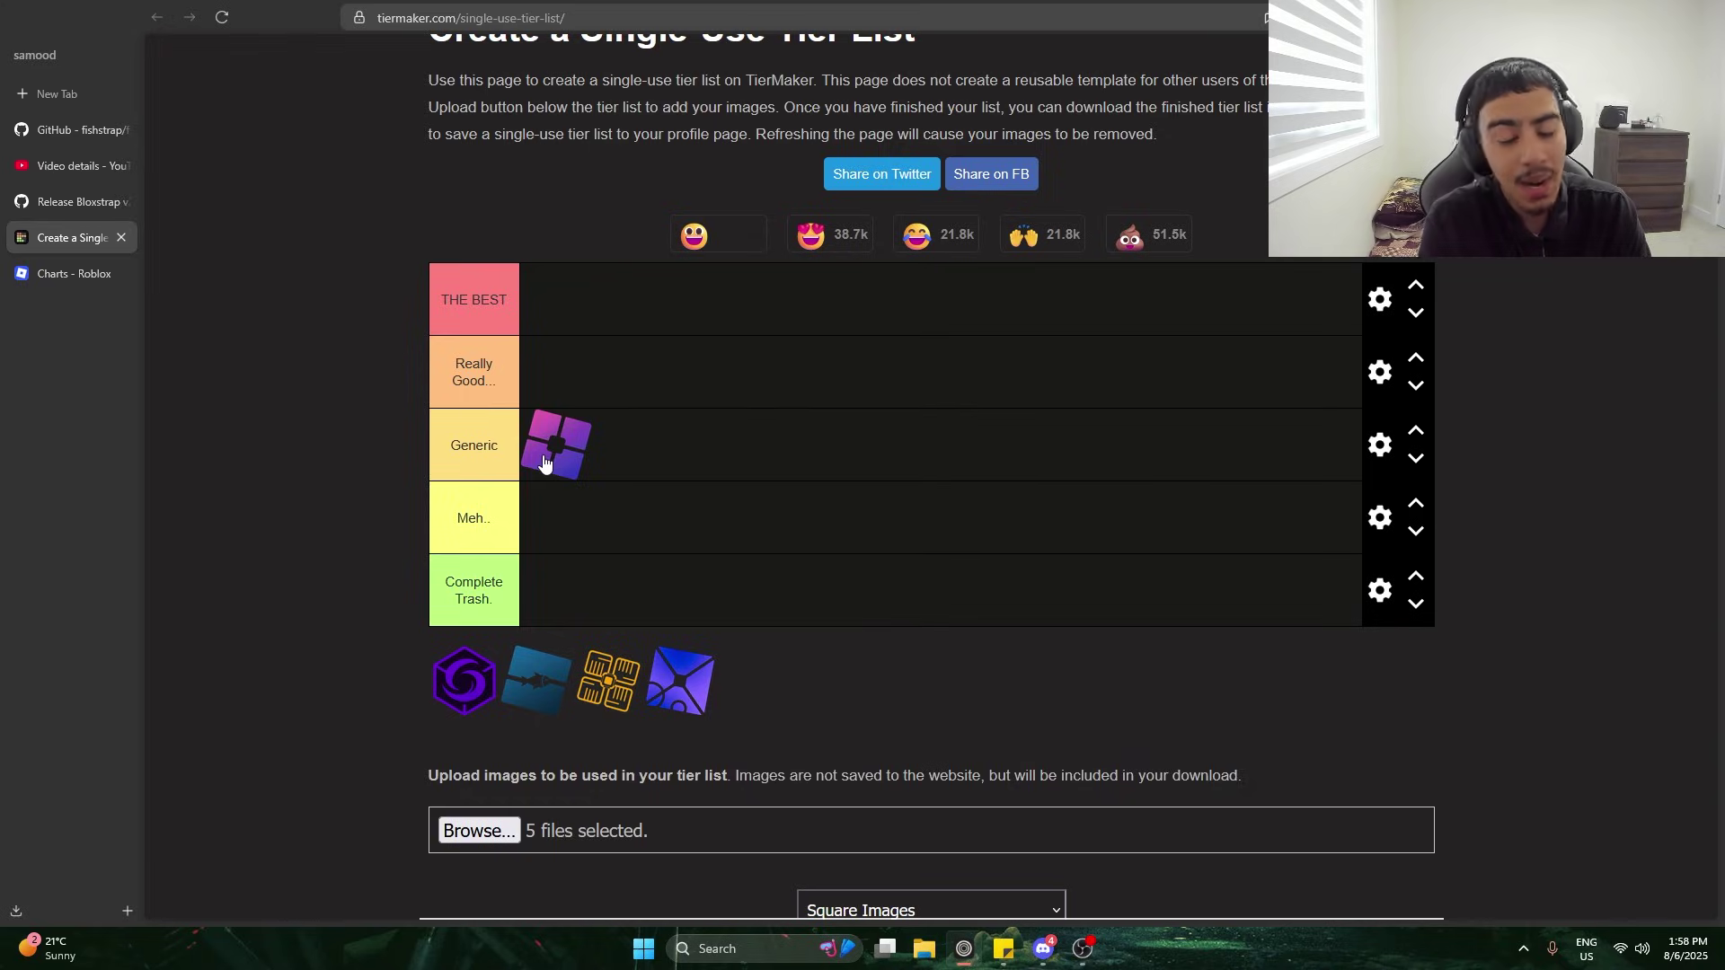
# Move Fishstrap from Generic down to Meh and place the blue launcher icon in Generic
pyautogui.moveTo(545, 464); pyautogui.dragTo(538, 530)
pyautogui.moveTo(532, 675); pyautogui.dragTo(562, 451)
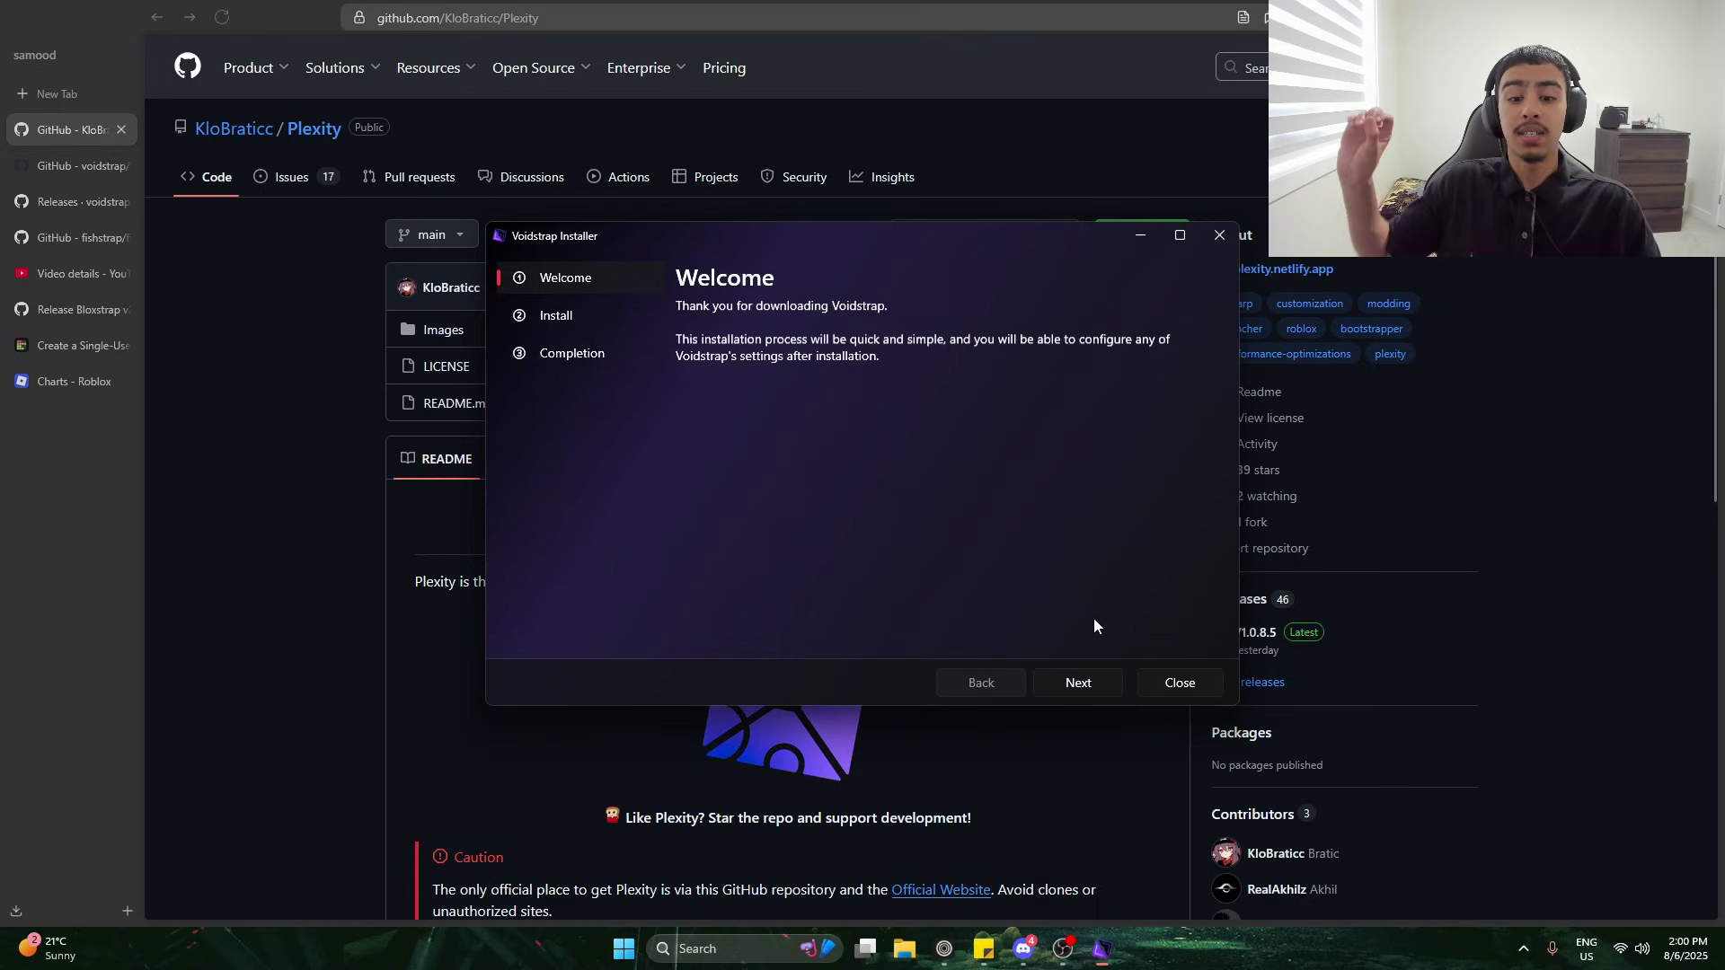
# Install Voidstrap to the default folder and finish setup
pyautogui.click(1103, 674)
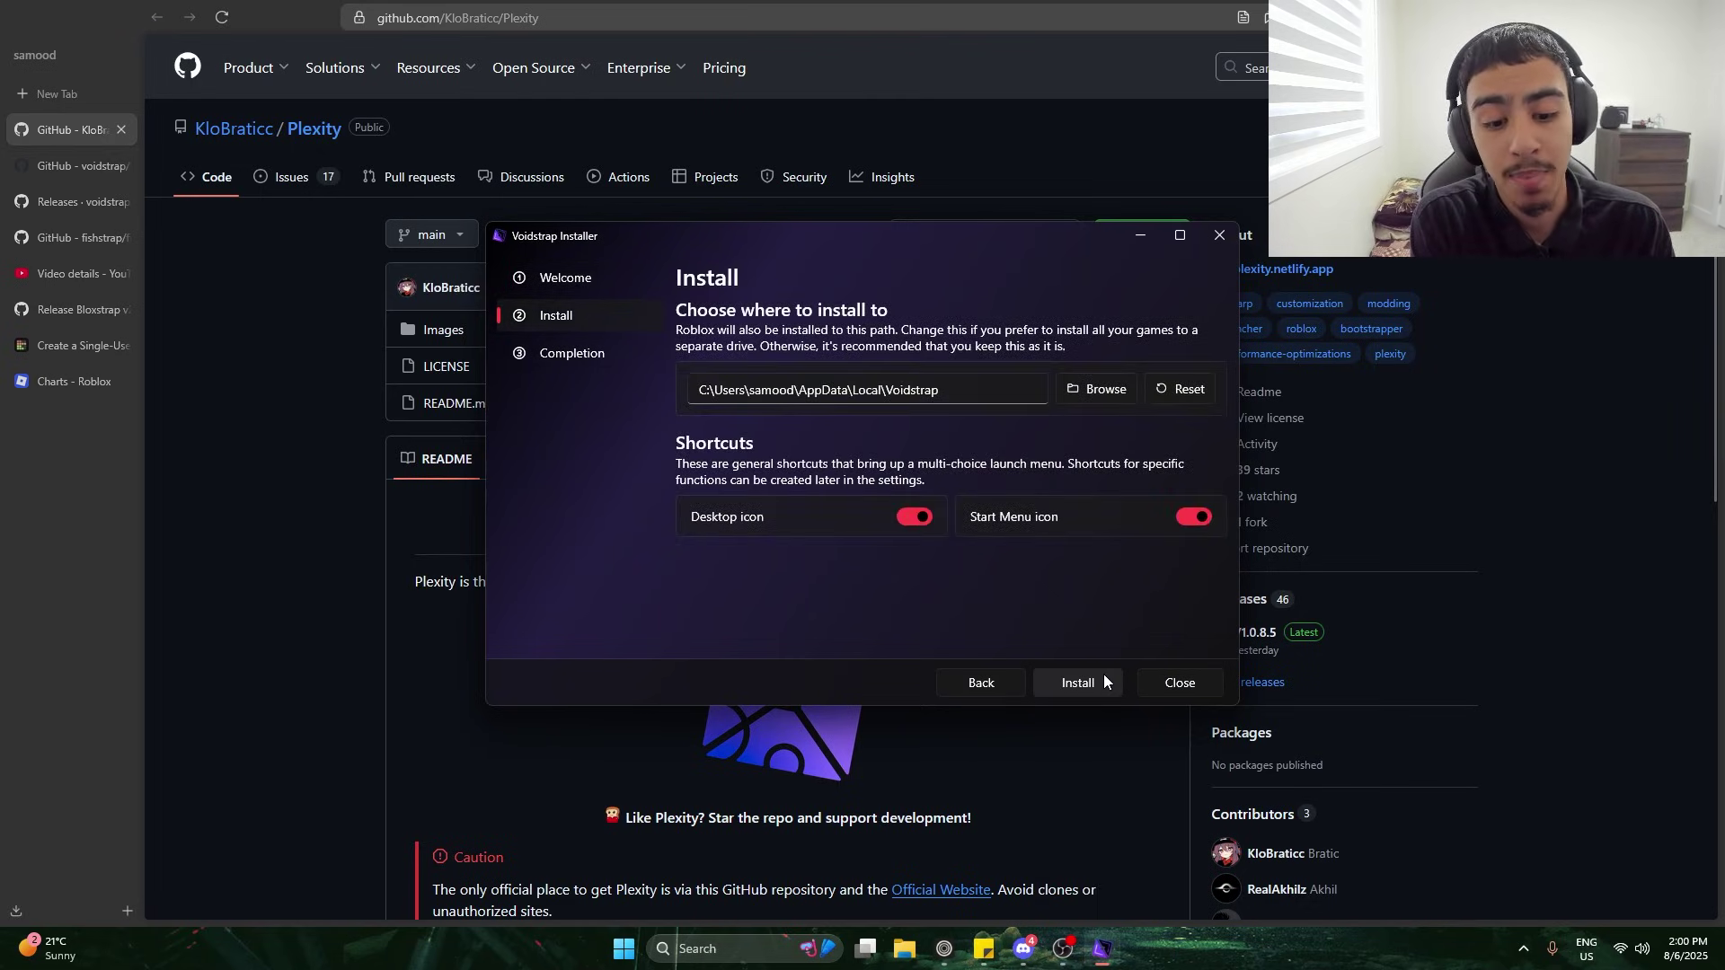
pyautogui.click(1079, 683)
pyautogui.click(940, 499)
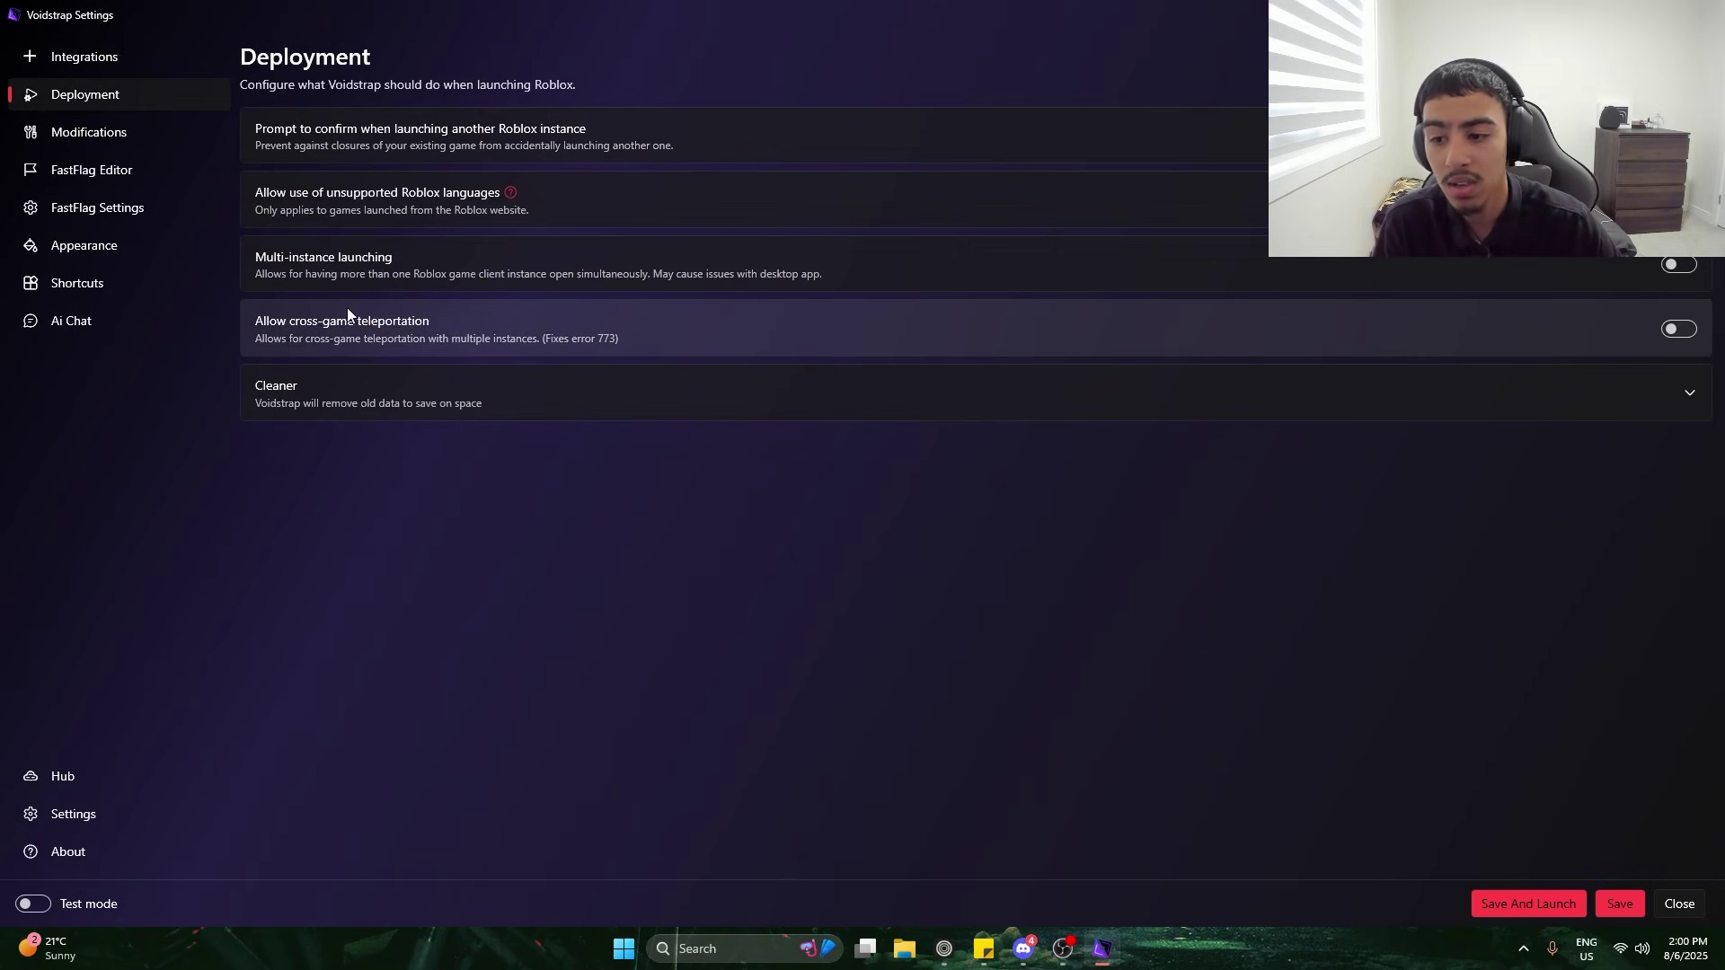
# In FastFlag Settings, turn on New Framerate Performace System under Rendering and Graphics
pyautogui.click(118, 138)
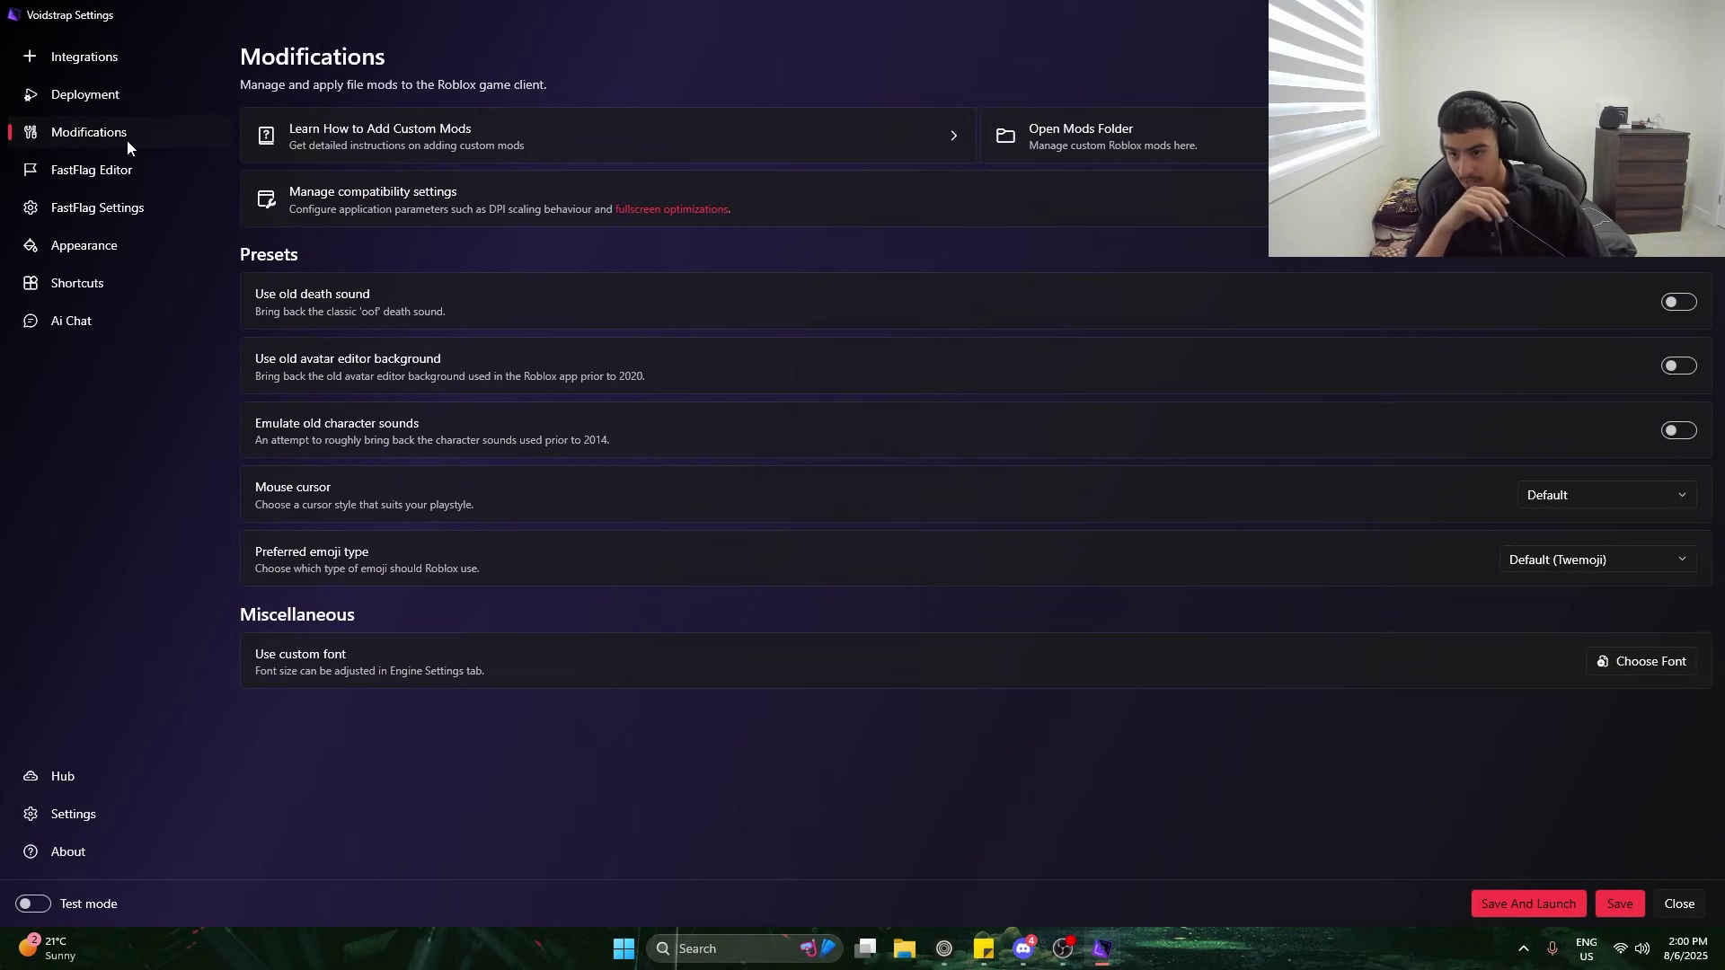
pyautogui.click(120, 171)
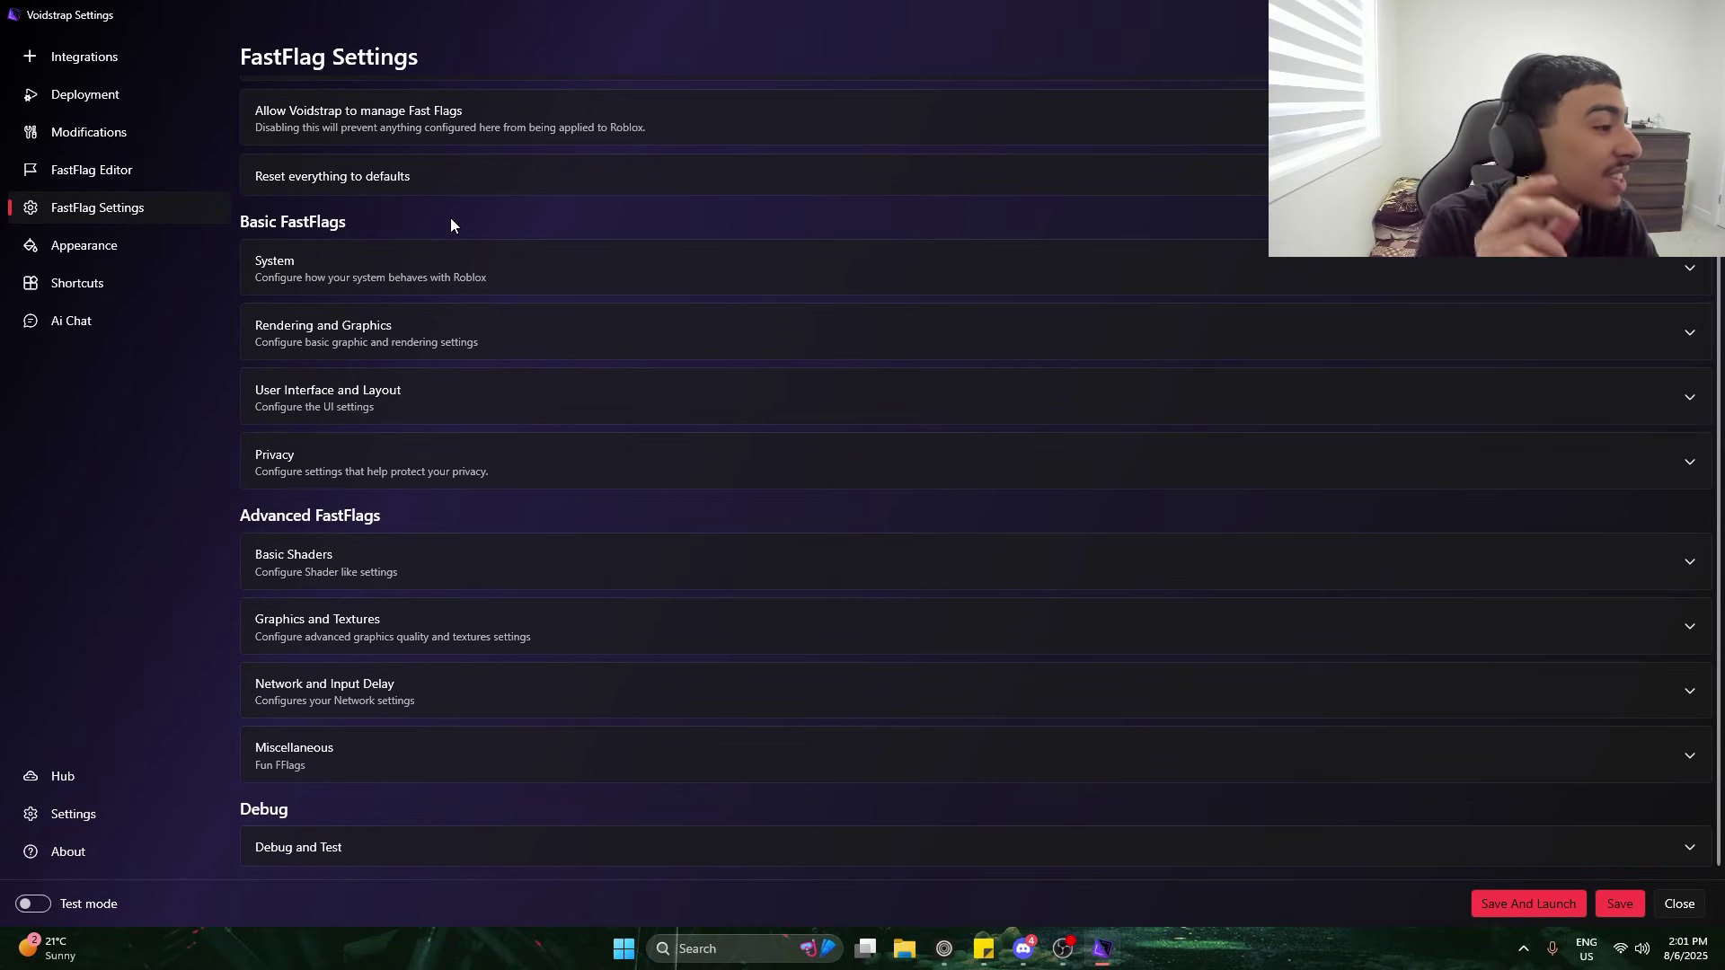
pyautogui.click(392, 259)
pyautogui.click(391, 259)
pyautogui.click(372, 339)
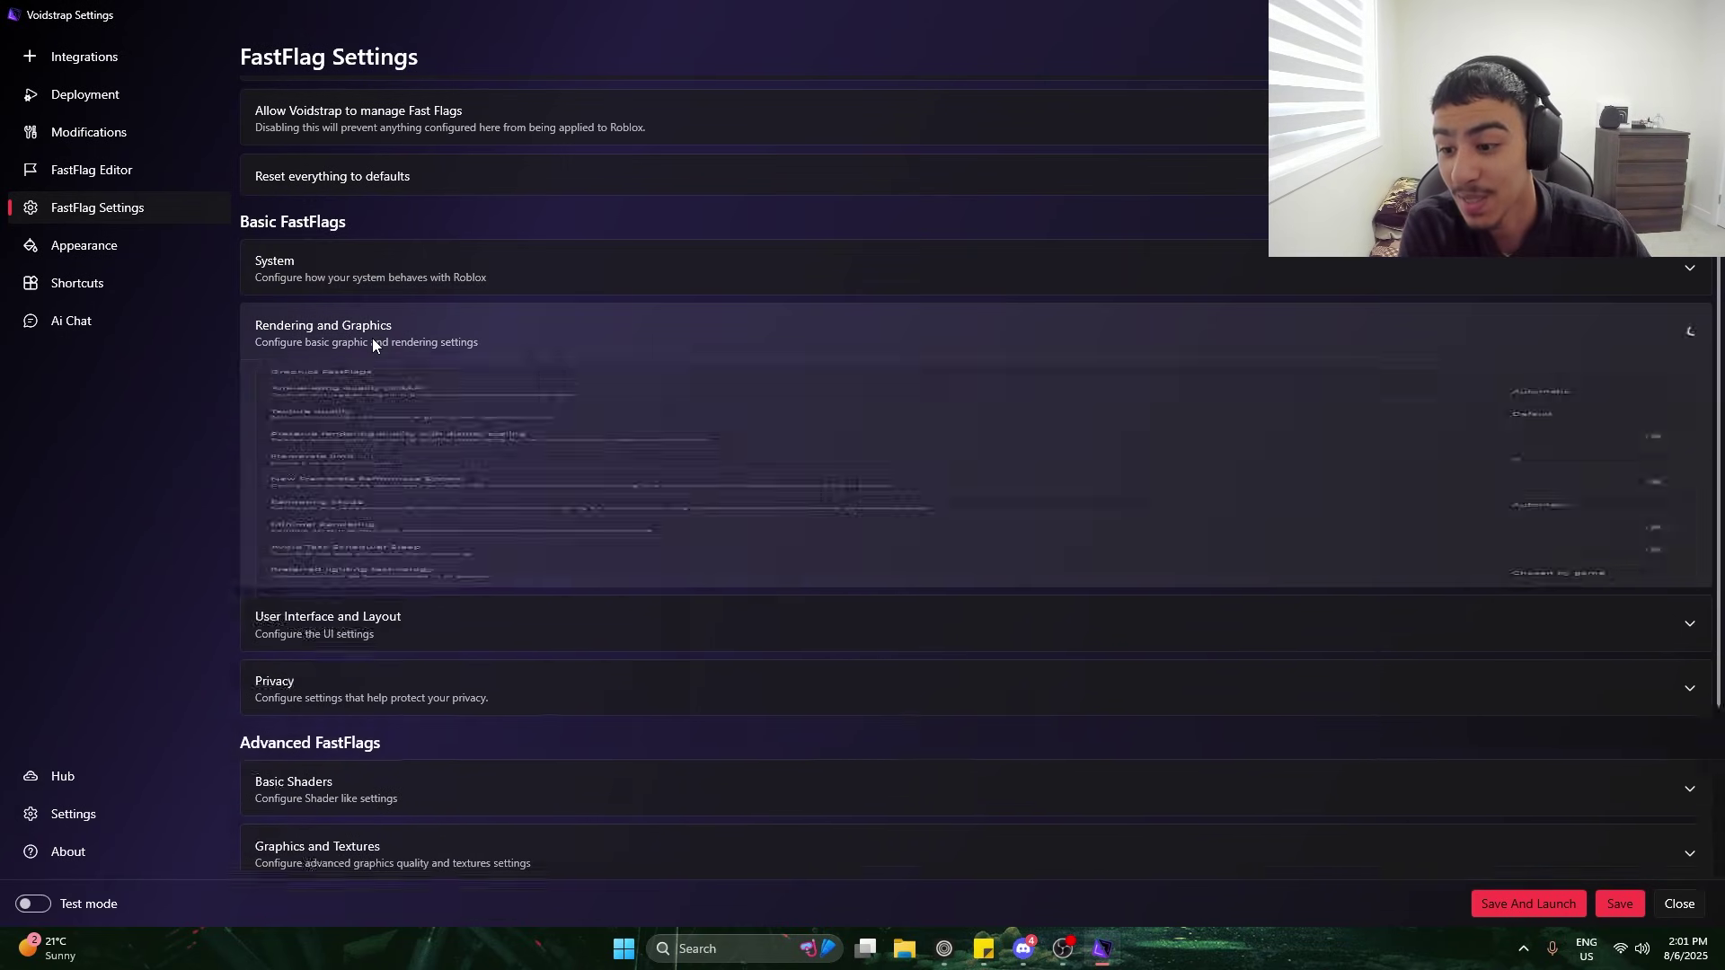
pyautogui.scroll(-3, 1599, 485)
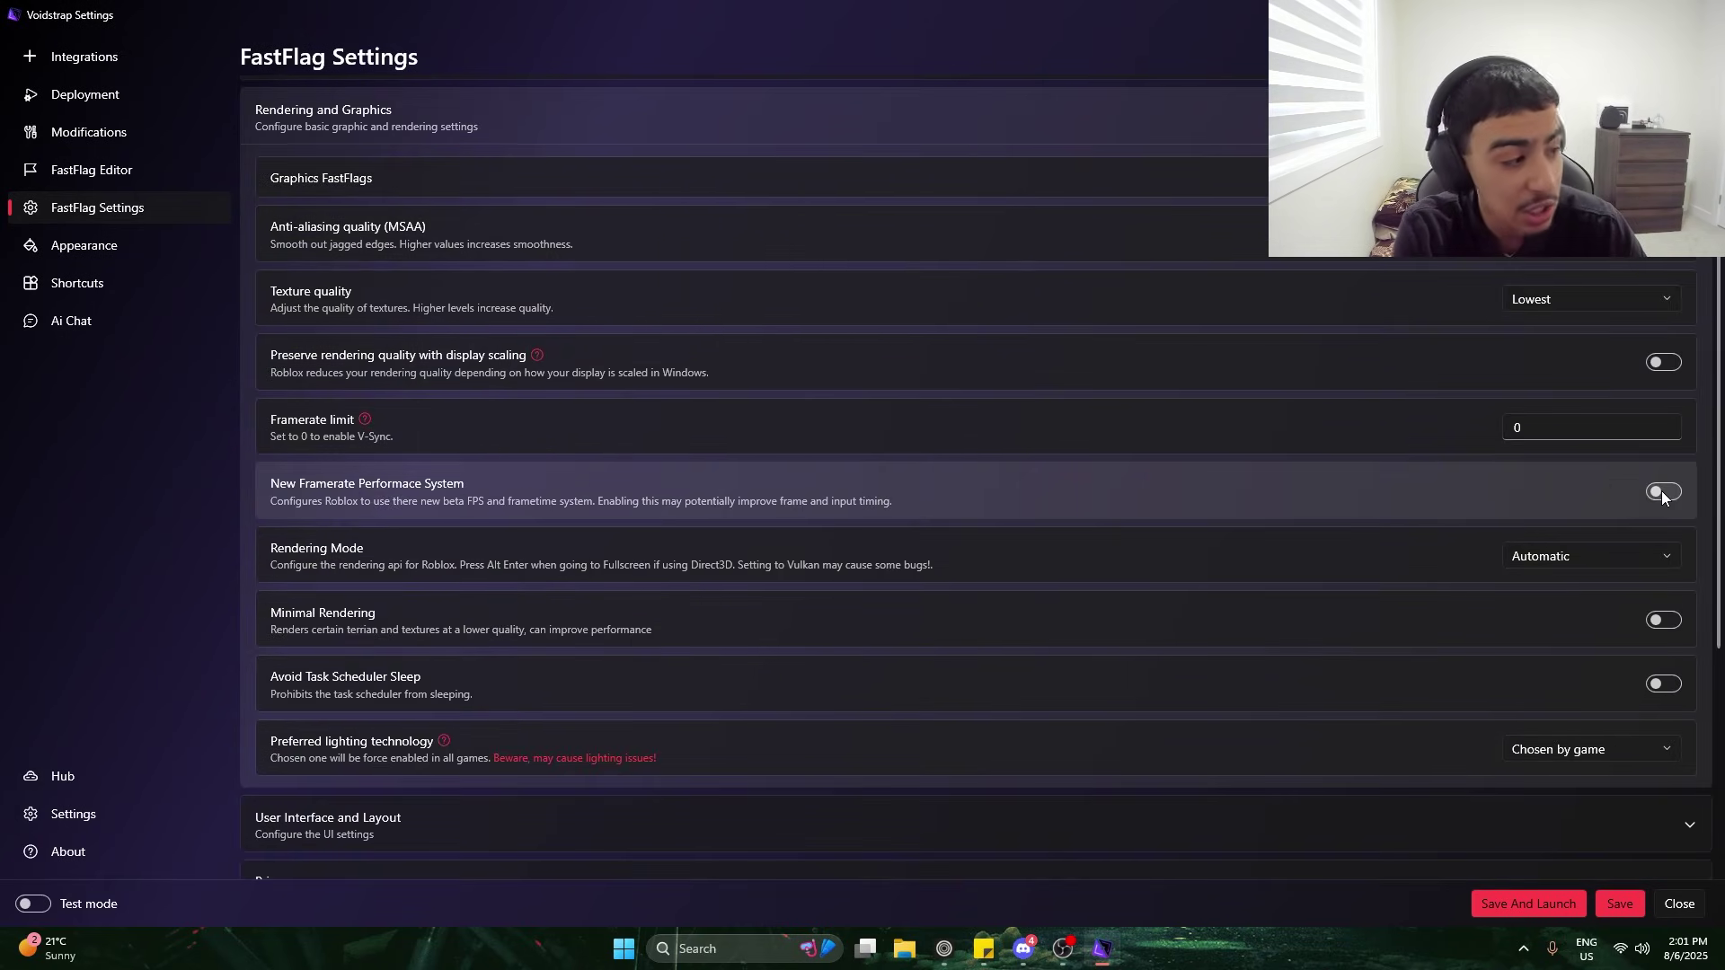
pyautogui.click(1660, 492)
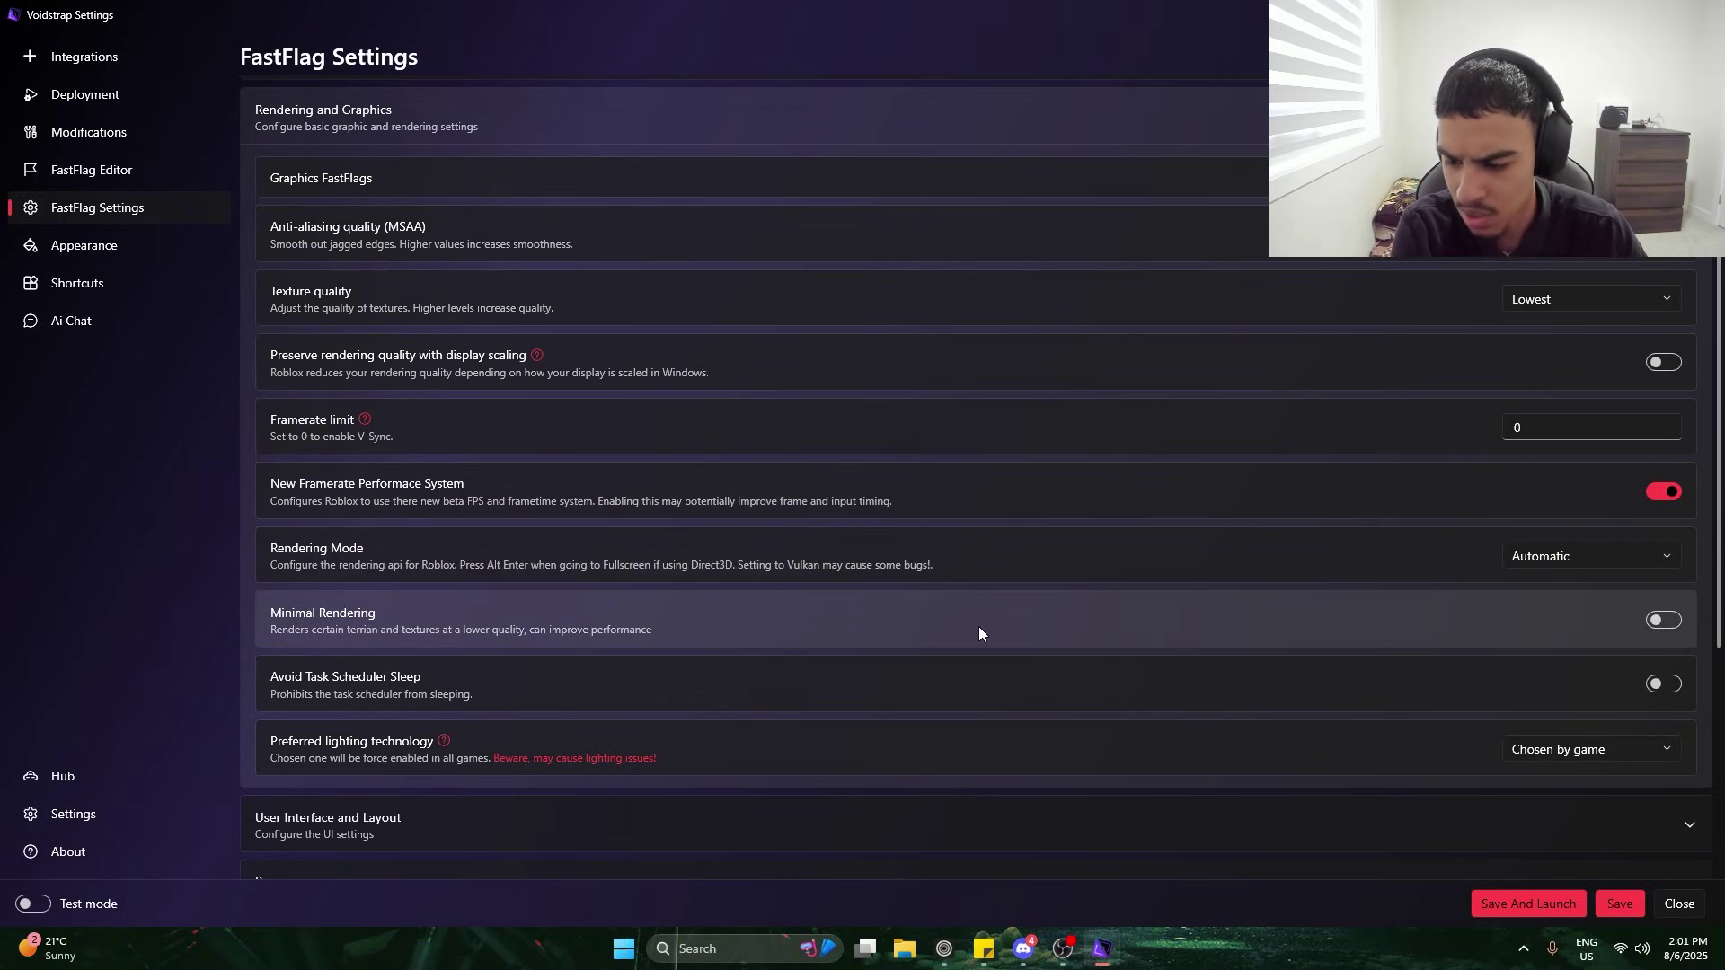
# Turn on Disable Ads in the User Interface and Layout flags
pyautogui.click(435, 124)
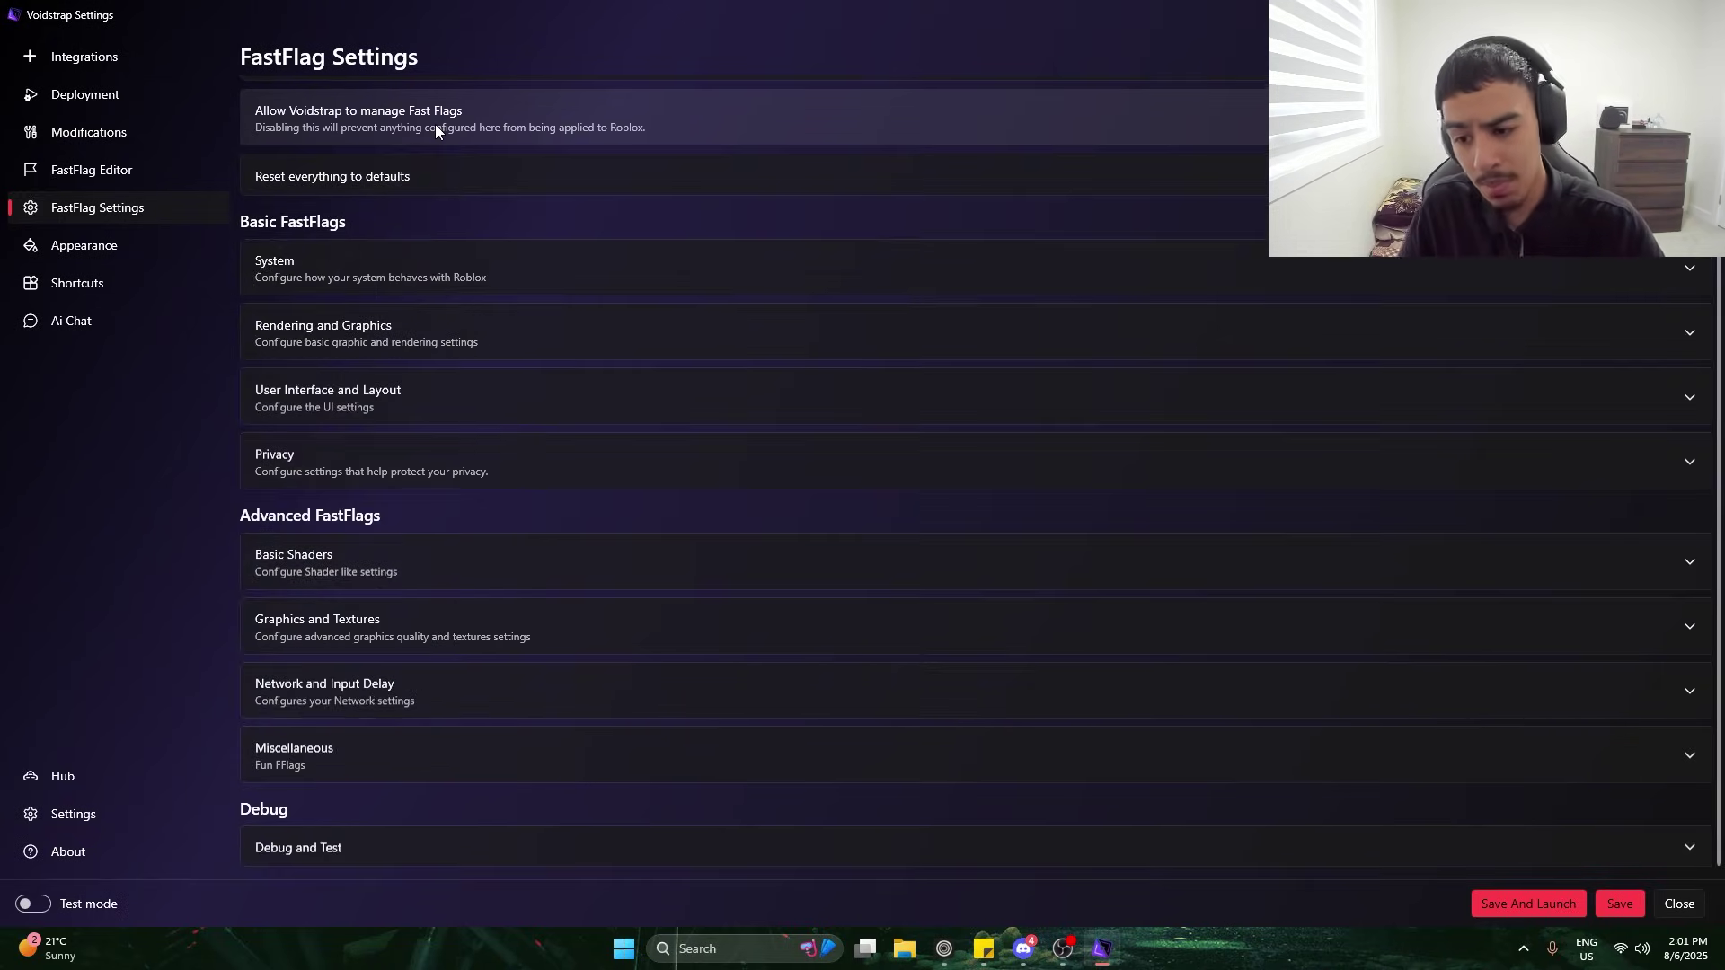
pyautogui.click(431, 389)
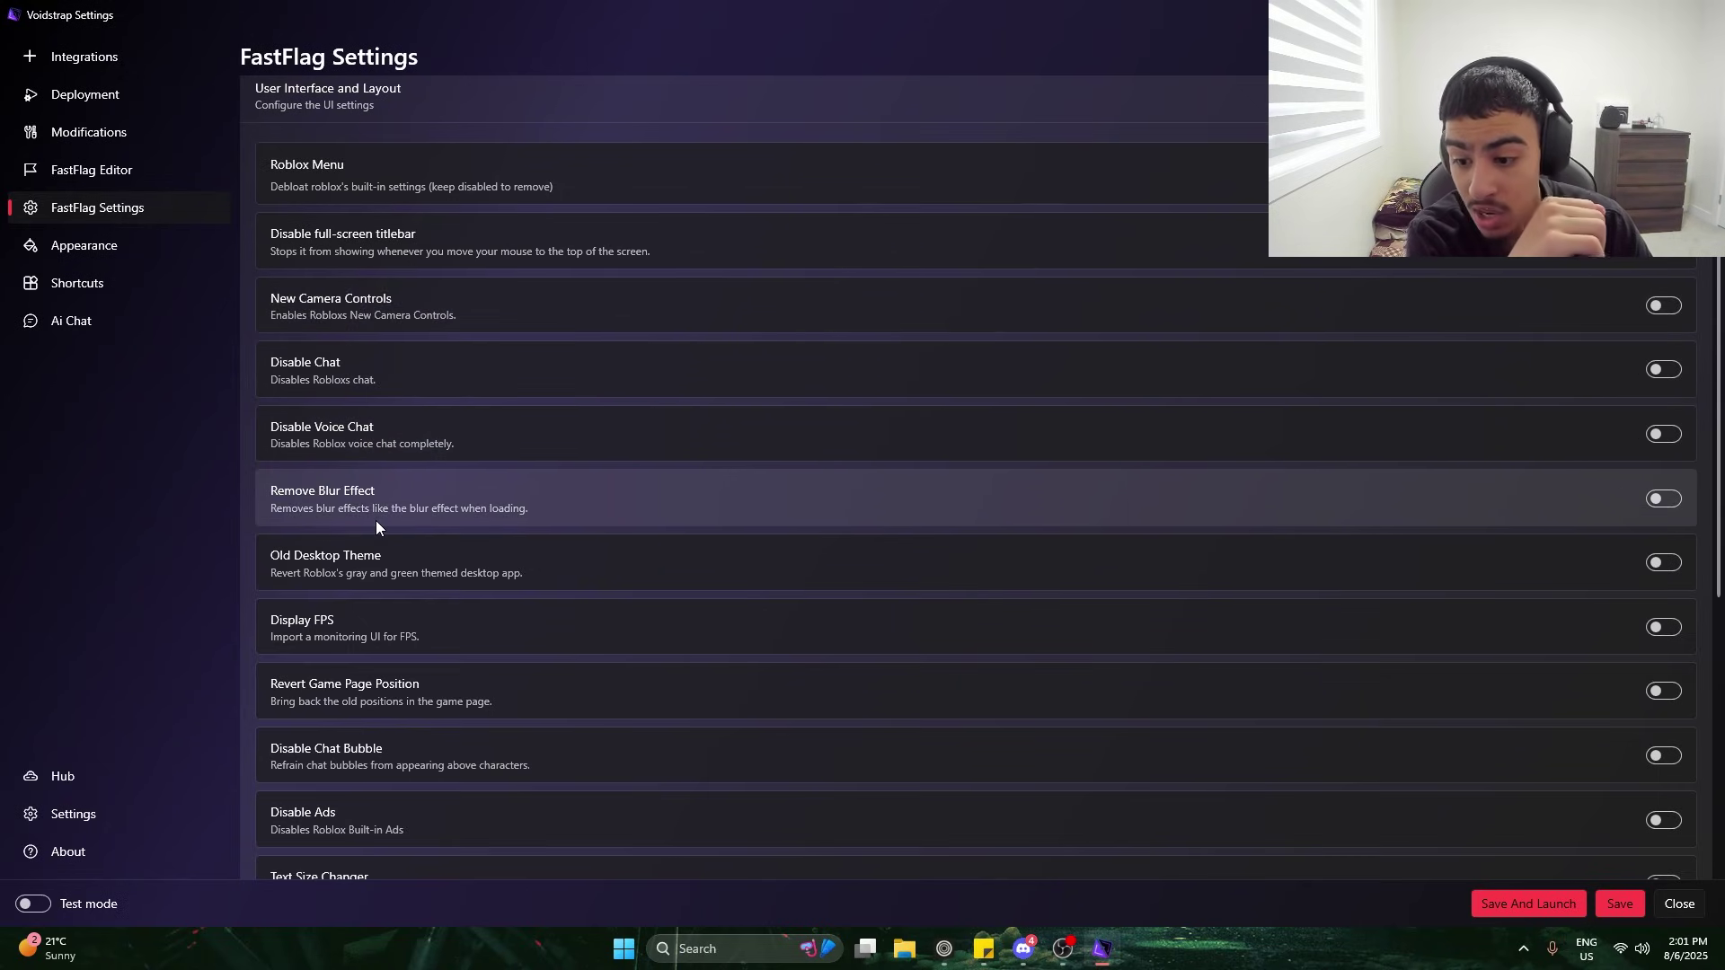
pyautogui.scroll(-2, 326, 574)
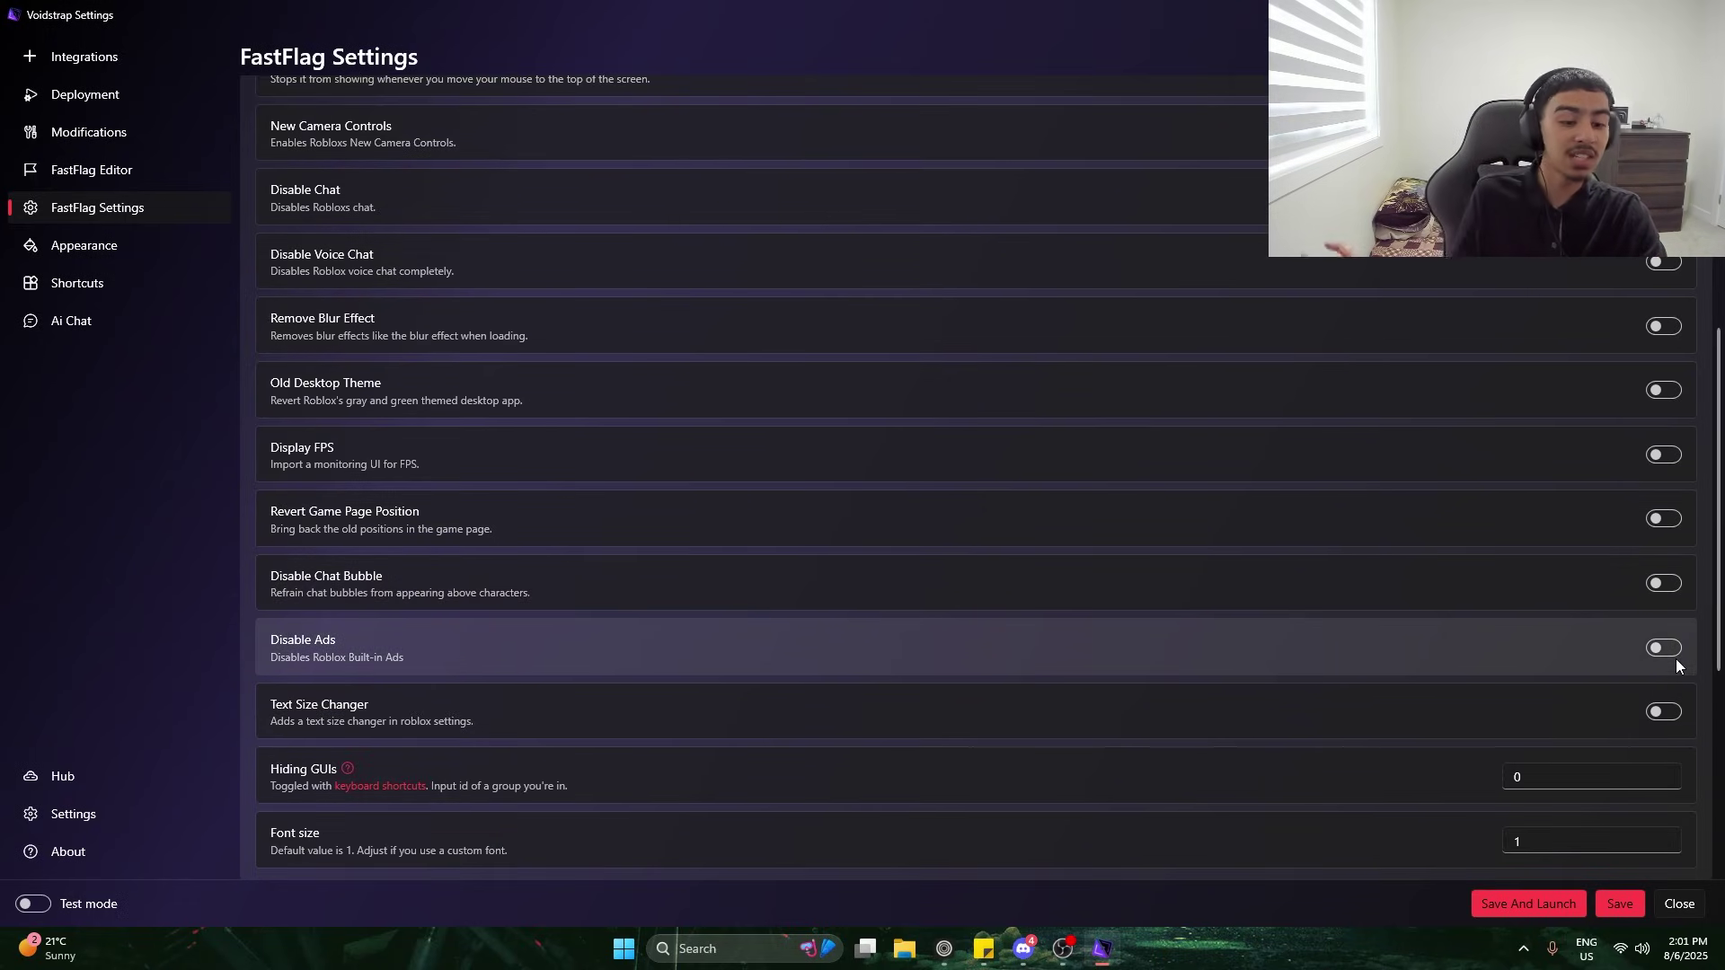
pyautogui.click(1676, 647)
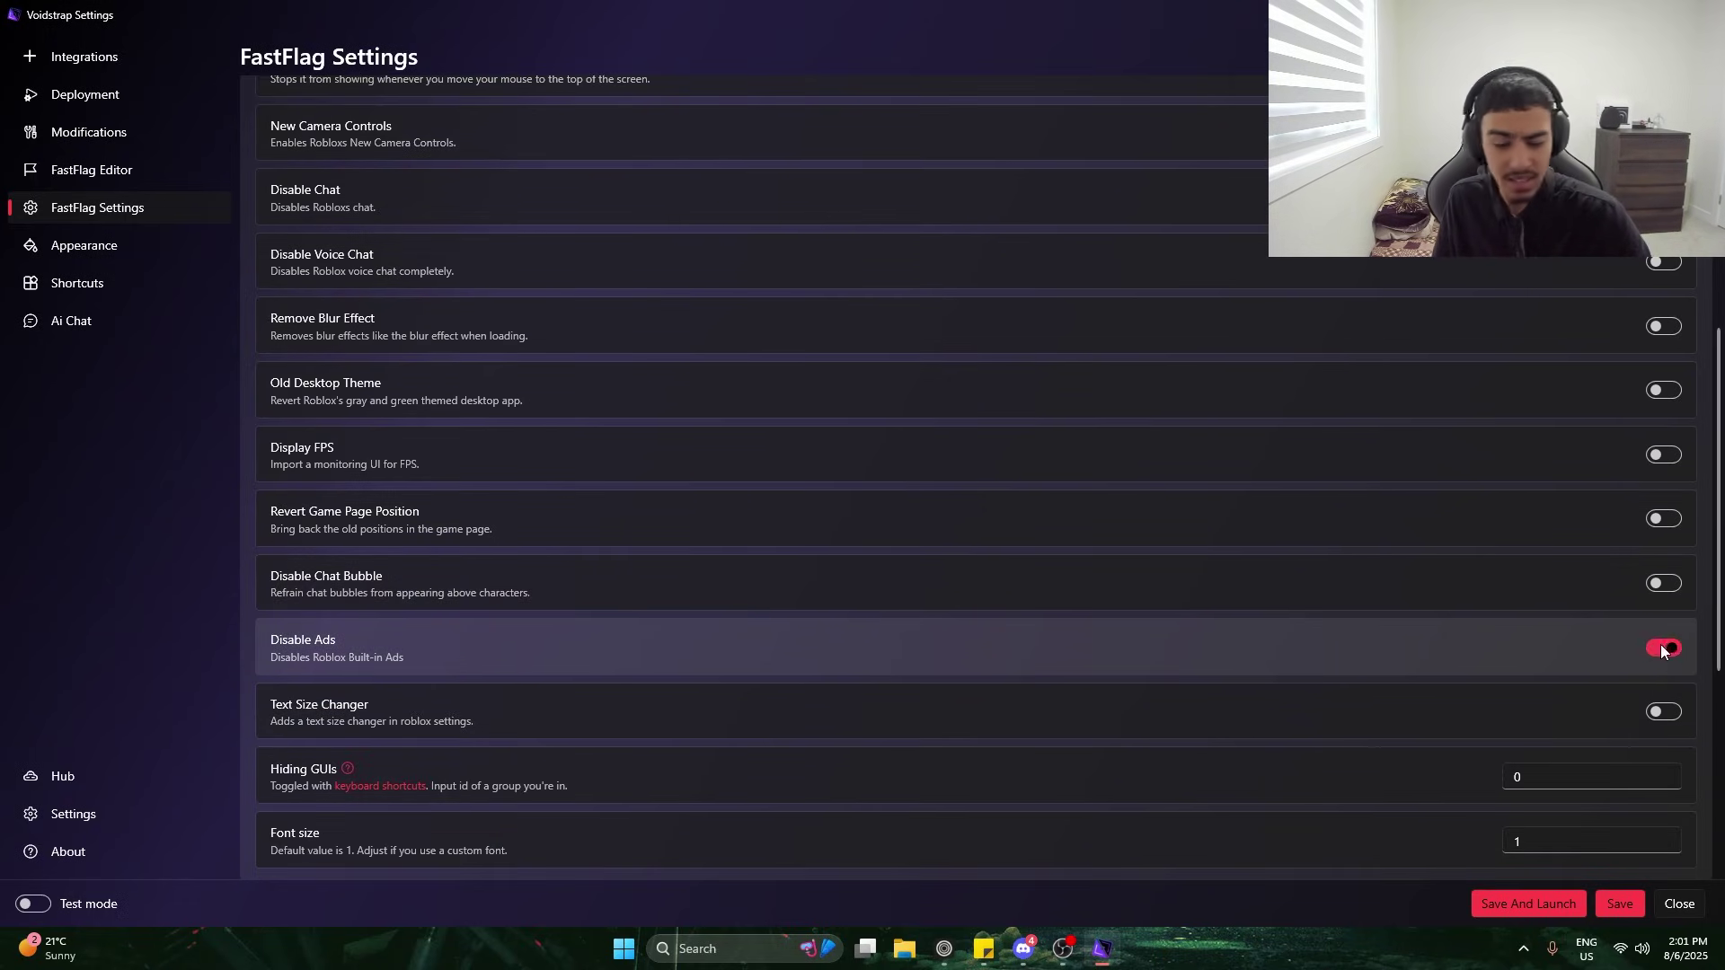
pyautogui.scroll(-2, 514, 406)
pyautogui.scroll(7, 512, 440)
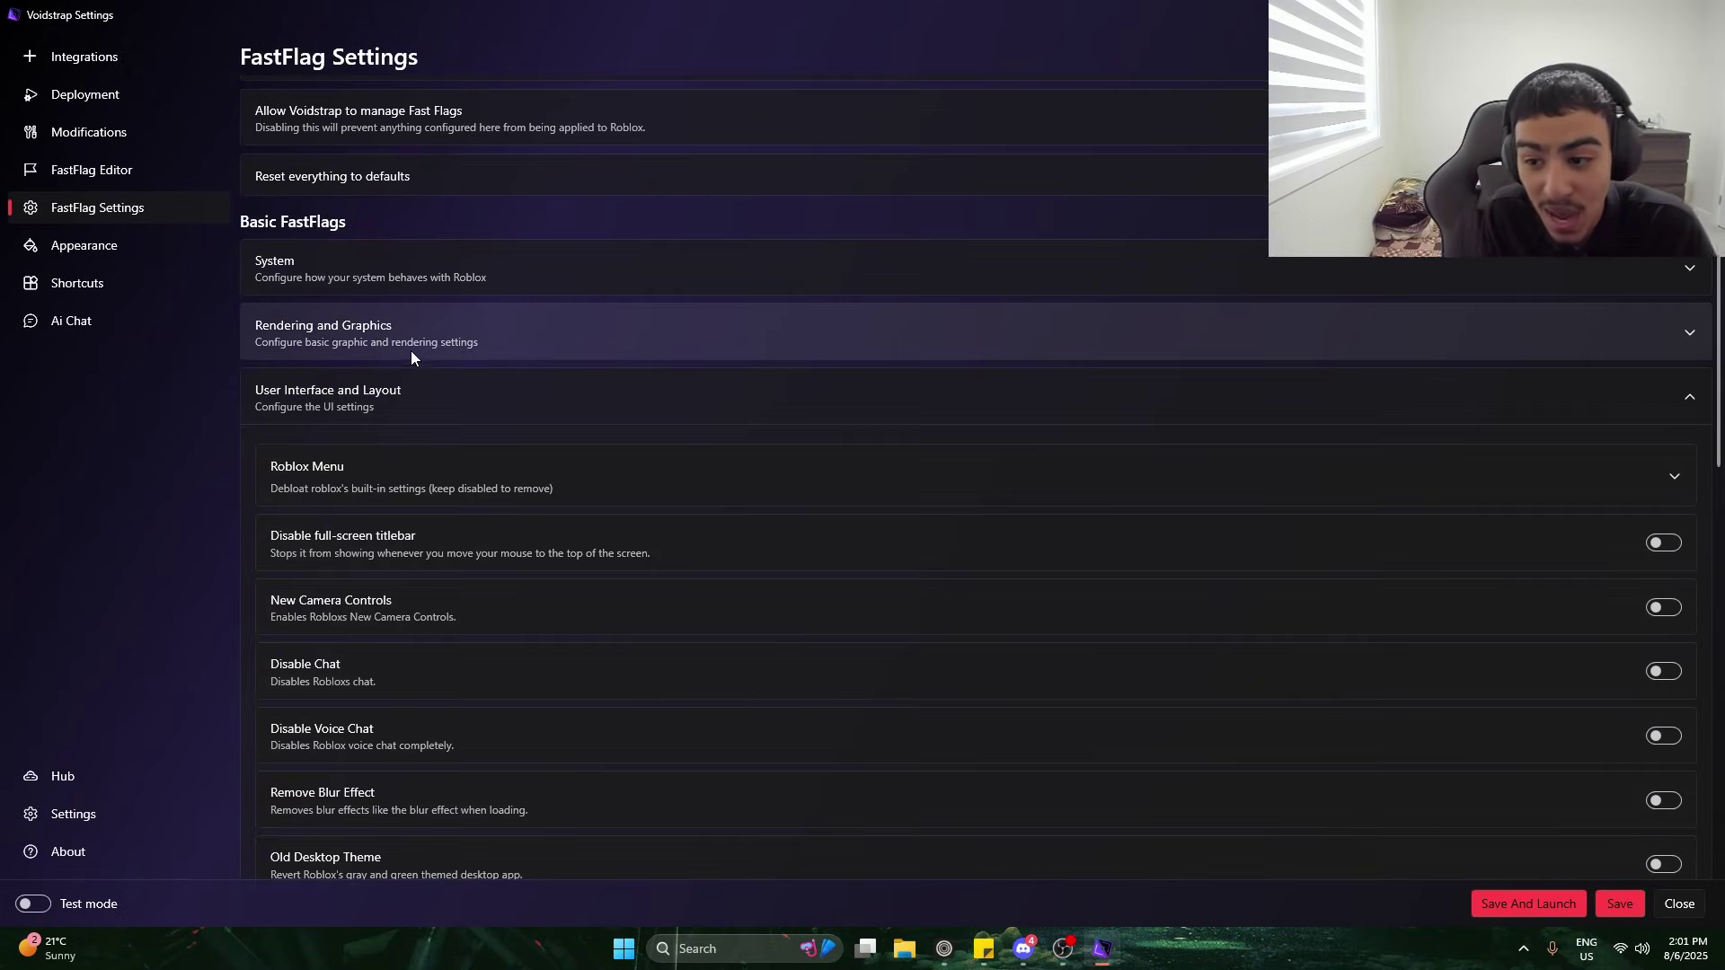
pyautogui.click(395, 400)
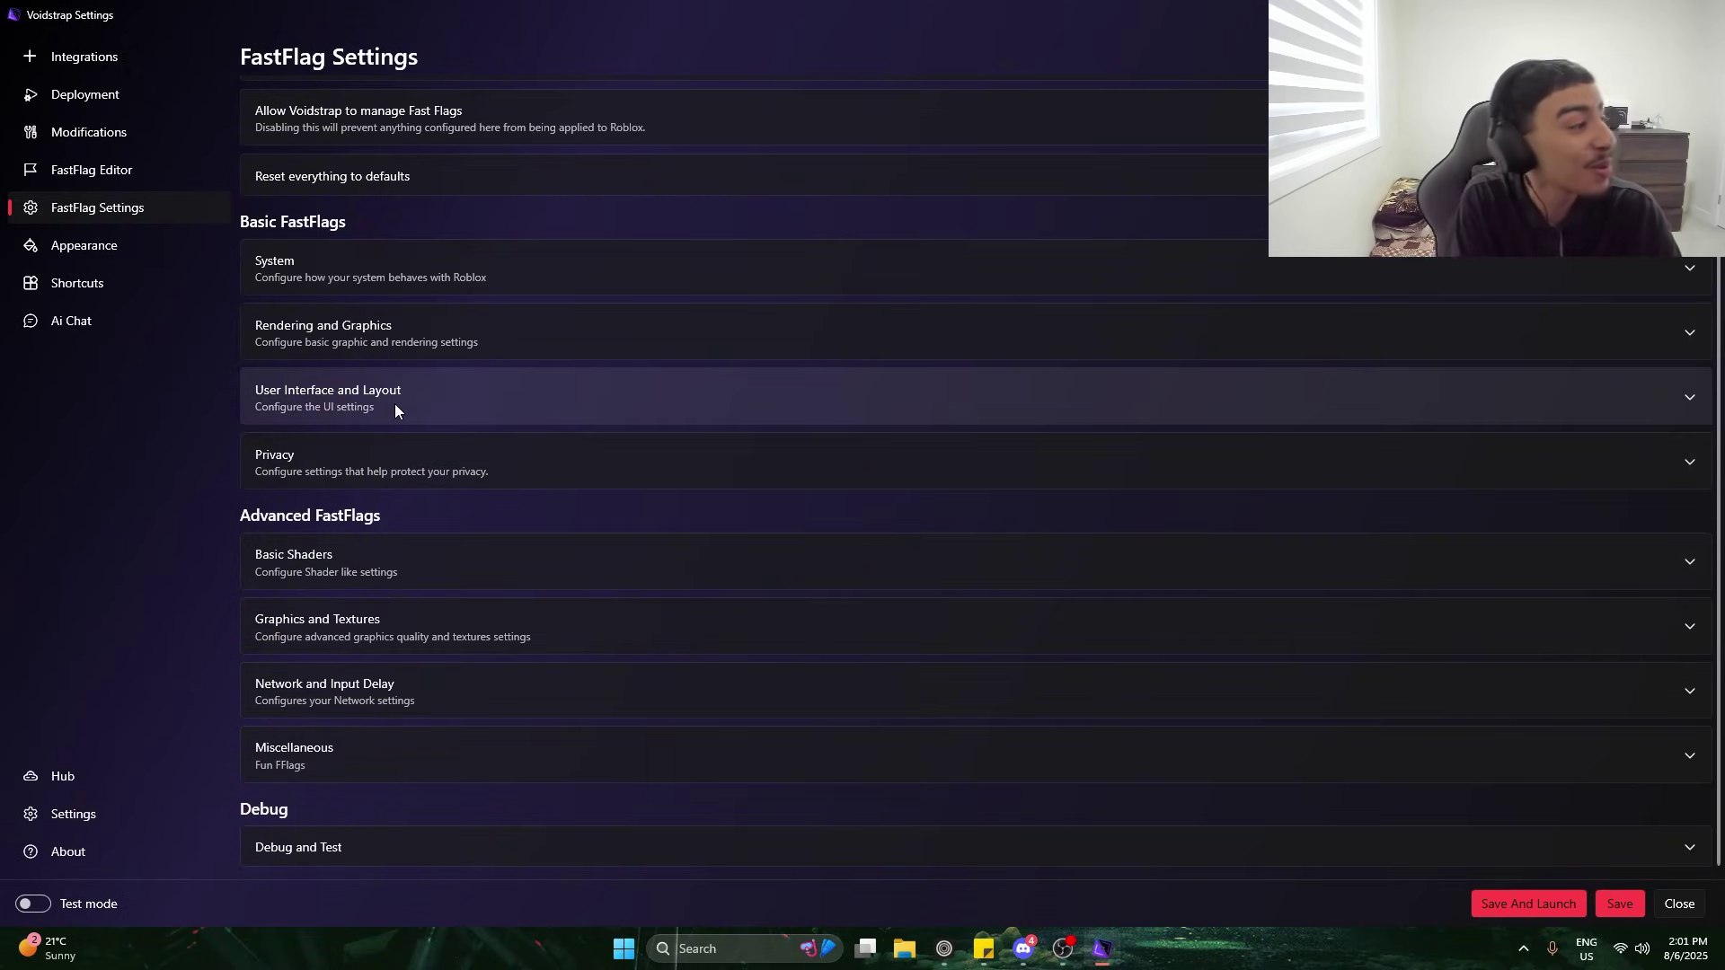
pyautogui.click(415, 627)
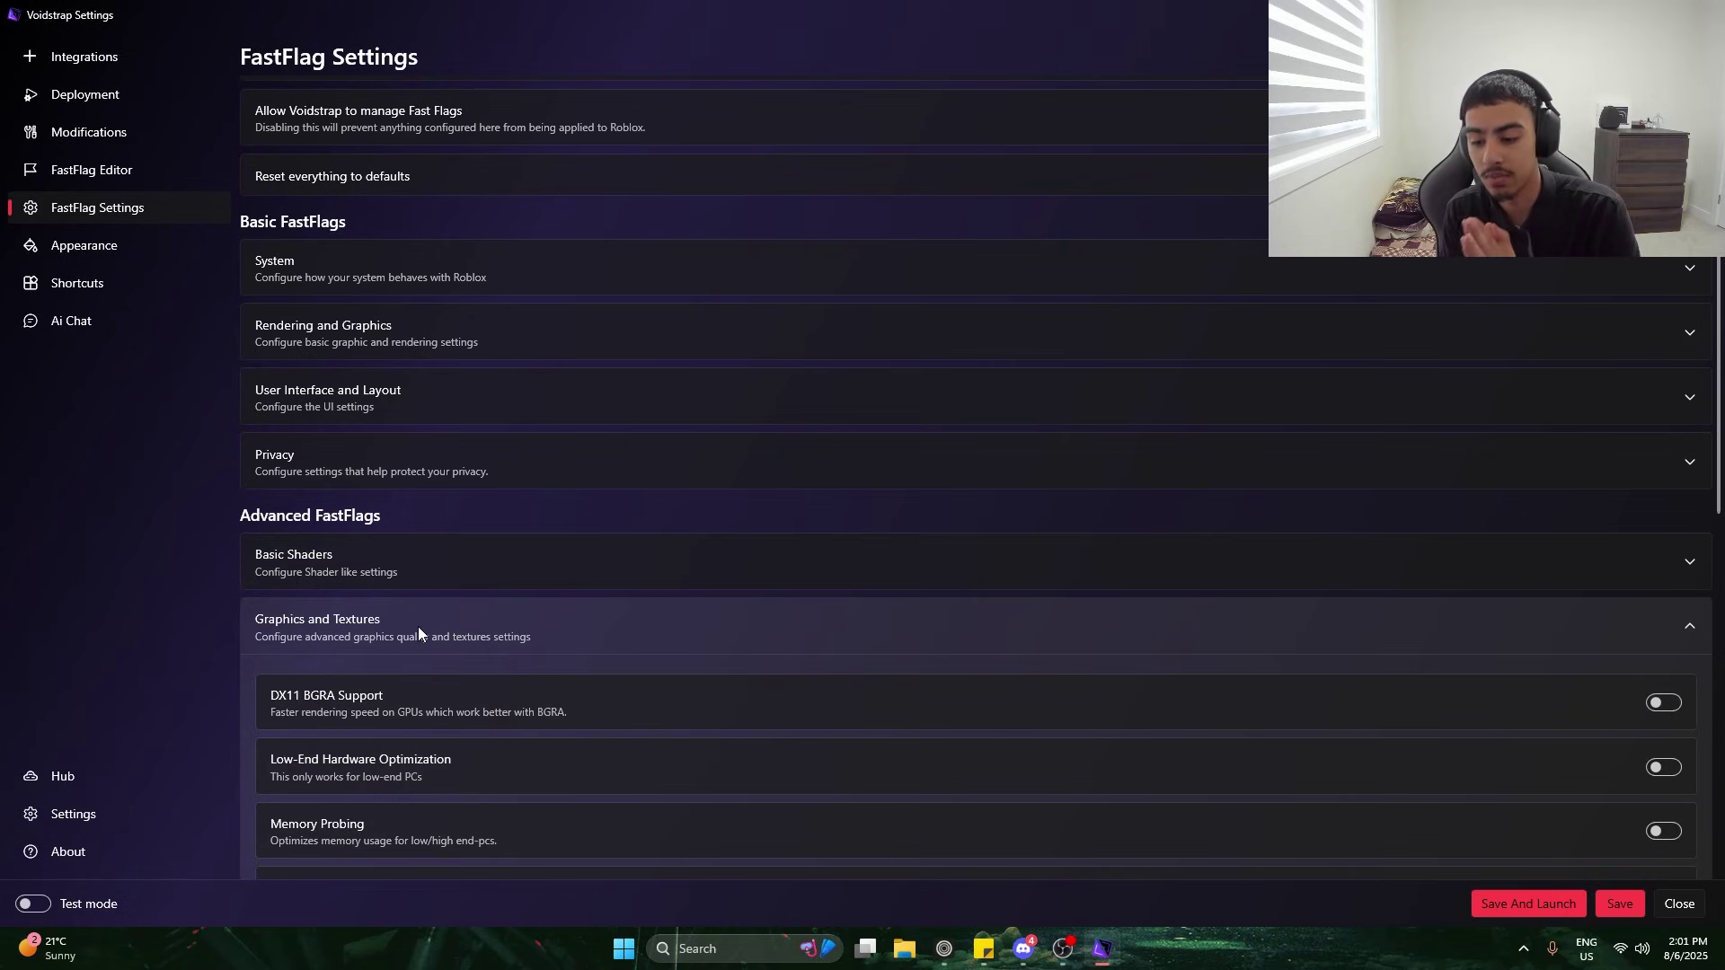
# Enable Memory Probing and Low Poly Meshes in the Graphics and Textures flags
pyautogui.scroll(-4, 418, 627)
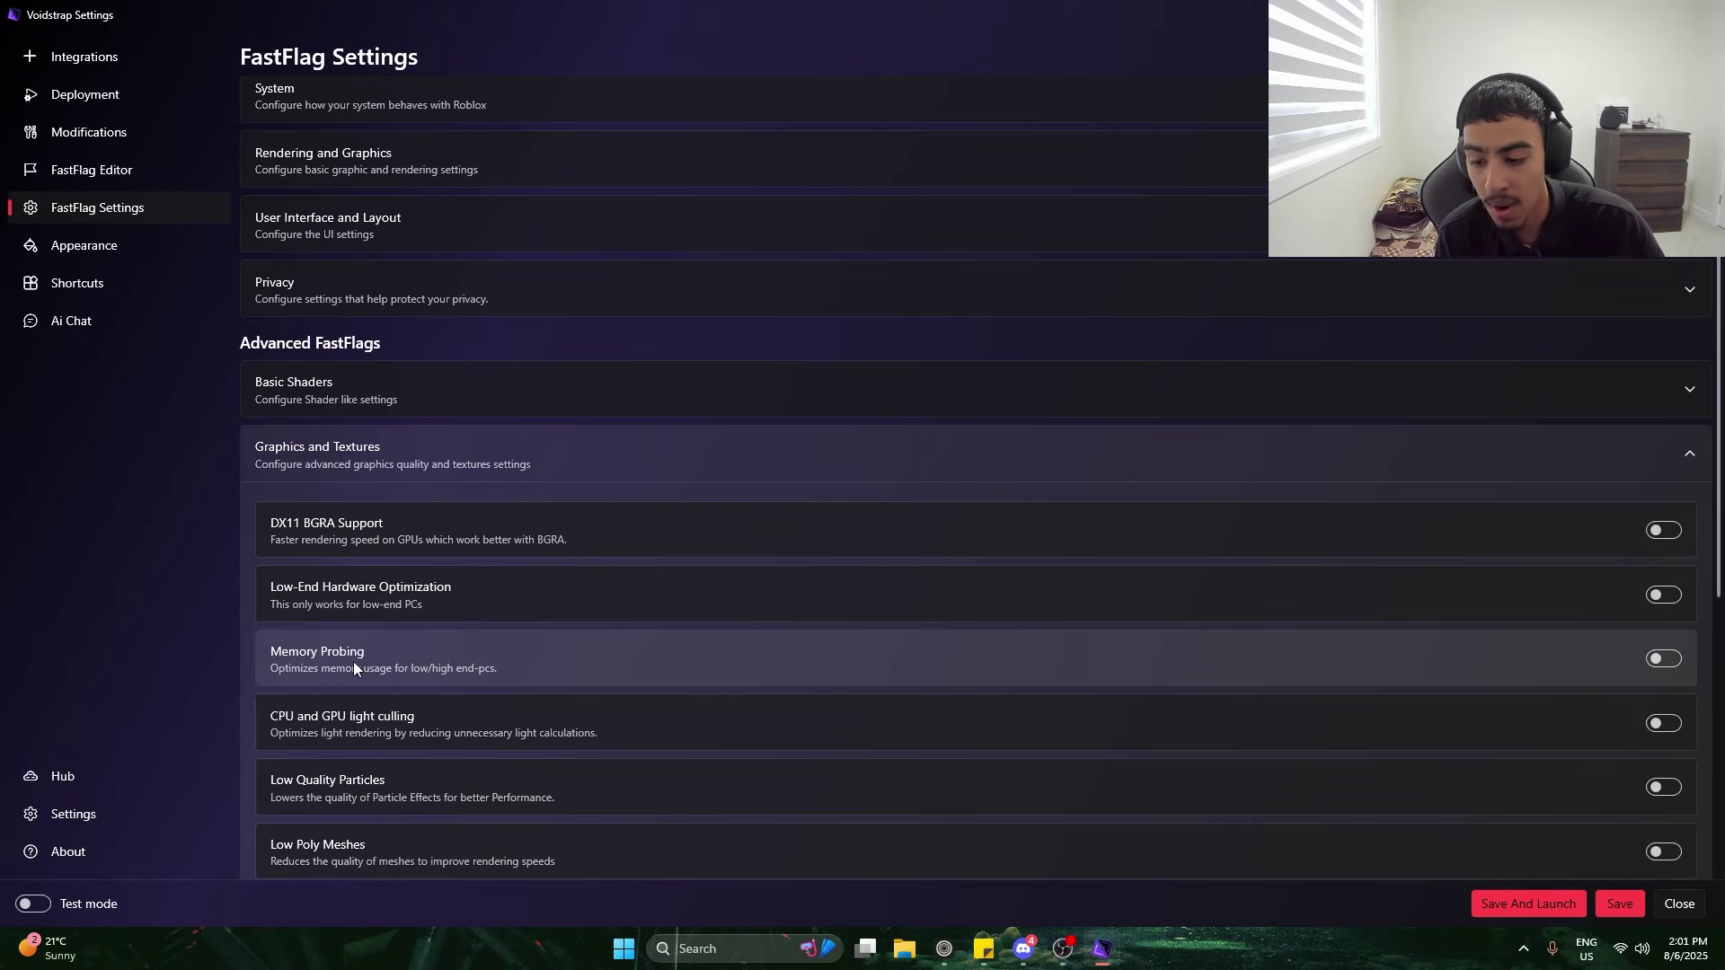
pyautogui.click(1663, 659)
pyautogui.scroll(-2, 1670, 630)
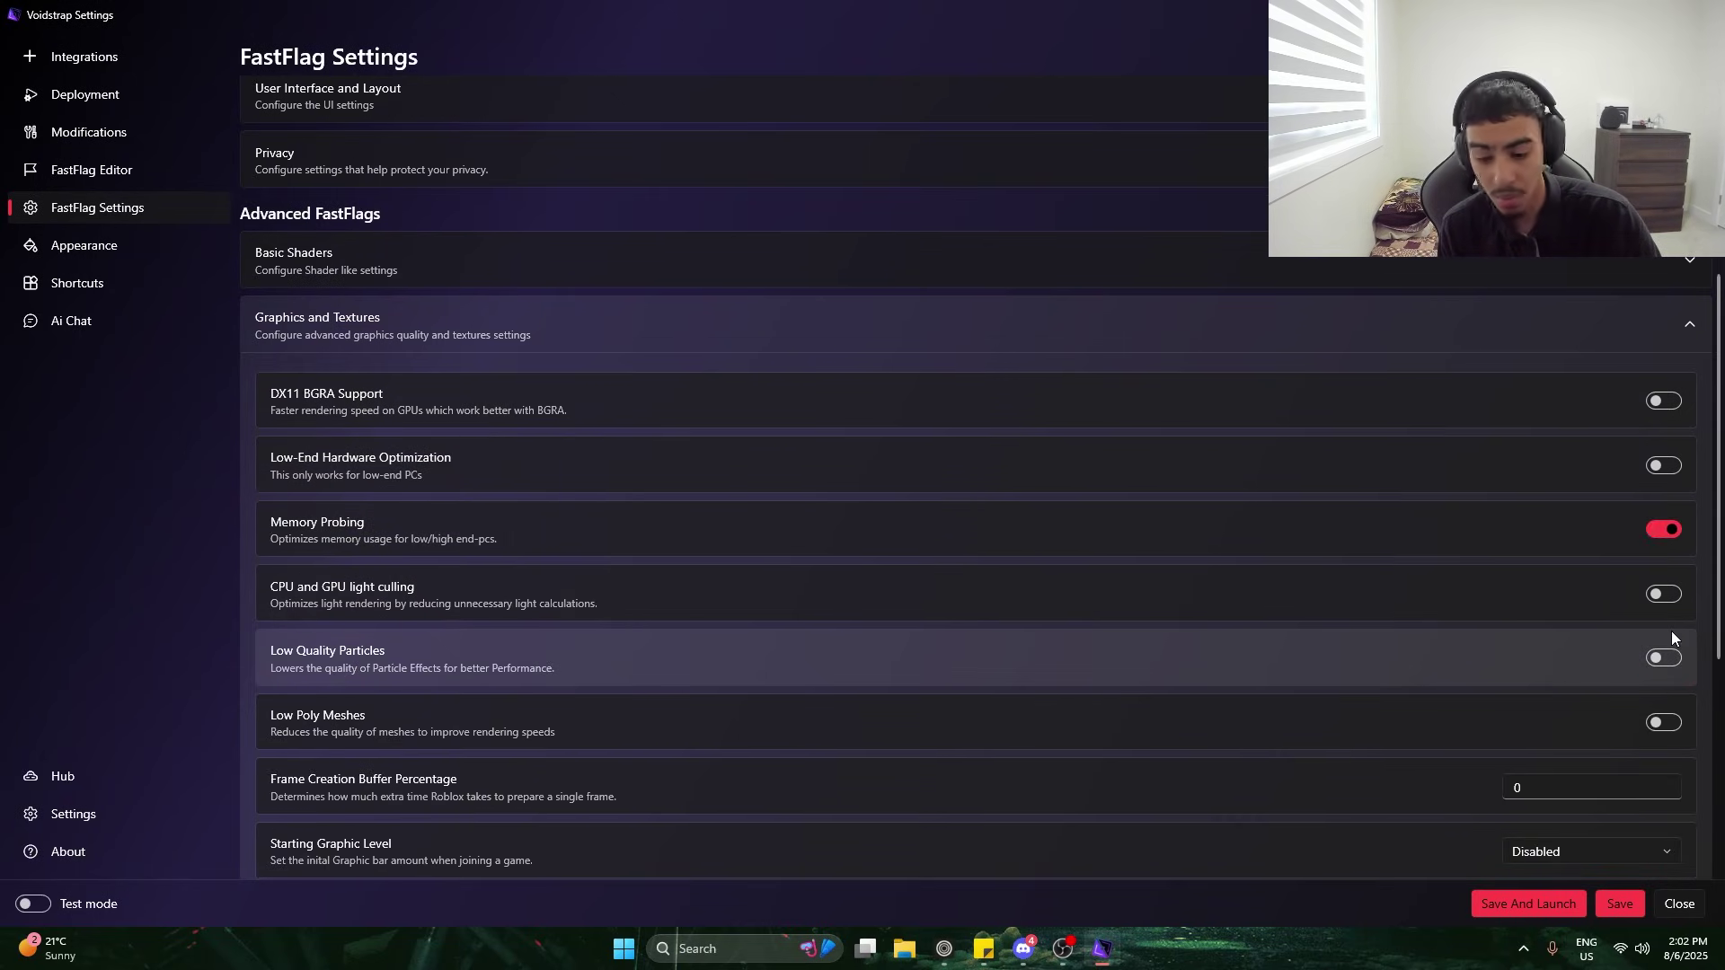
pyautogui.click(1663, 722)
pyautogui.scroll(-3, 1095, 573)
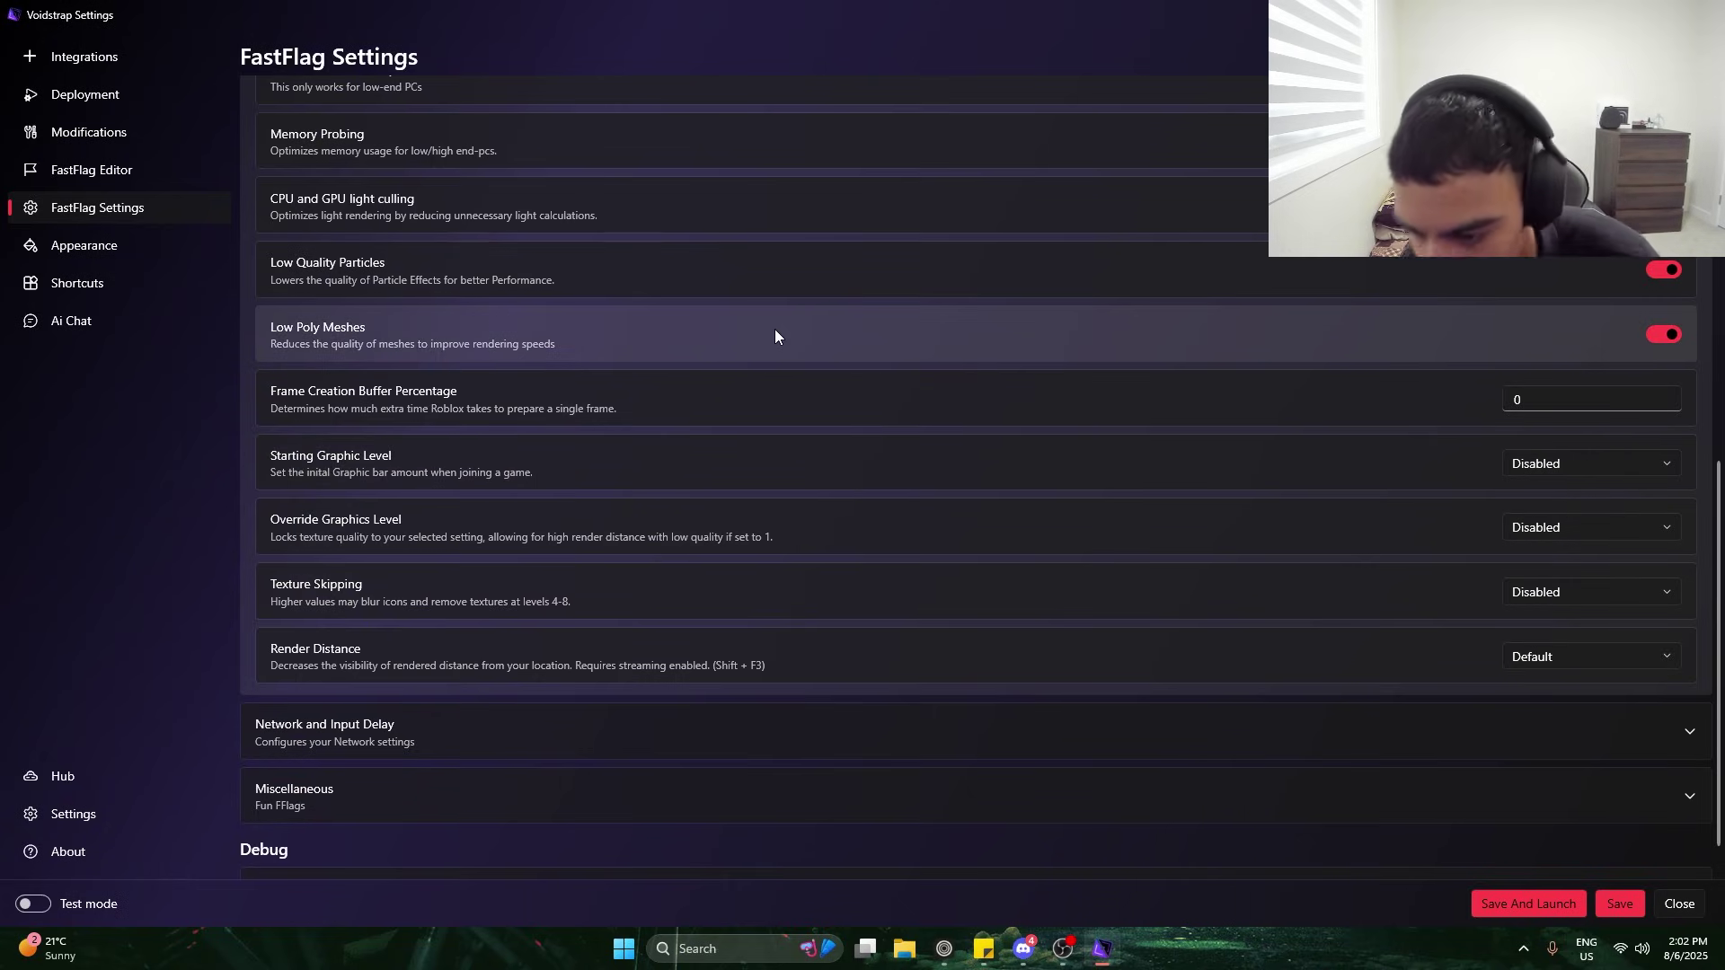
pyautogui.scroll(2, 332, 377)
pyautogui.click(1689, 193)
# Enable Reduce Lag Spikes, Better Packet Sending, No Payload Limit, RCore, Large Replicator and FasterLoading
pyautogui.click(1688, 346)
pyautogui.click(1661, 424)
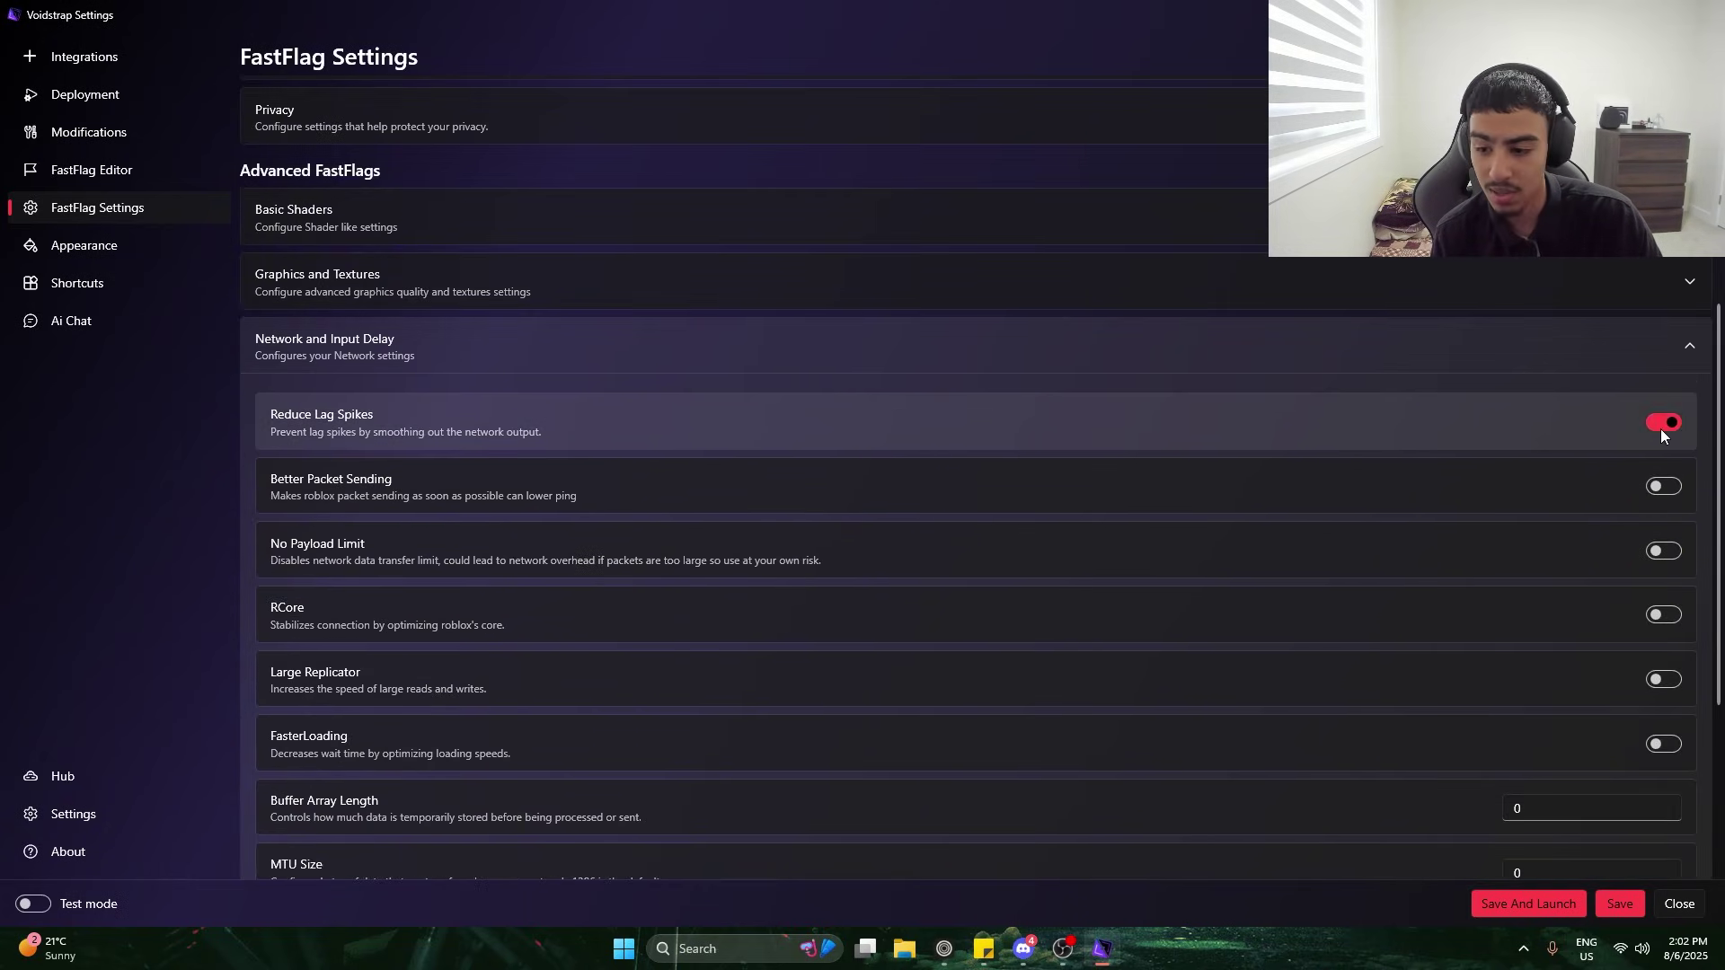
pyautogui.click(1663, 487)
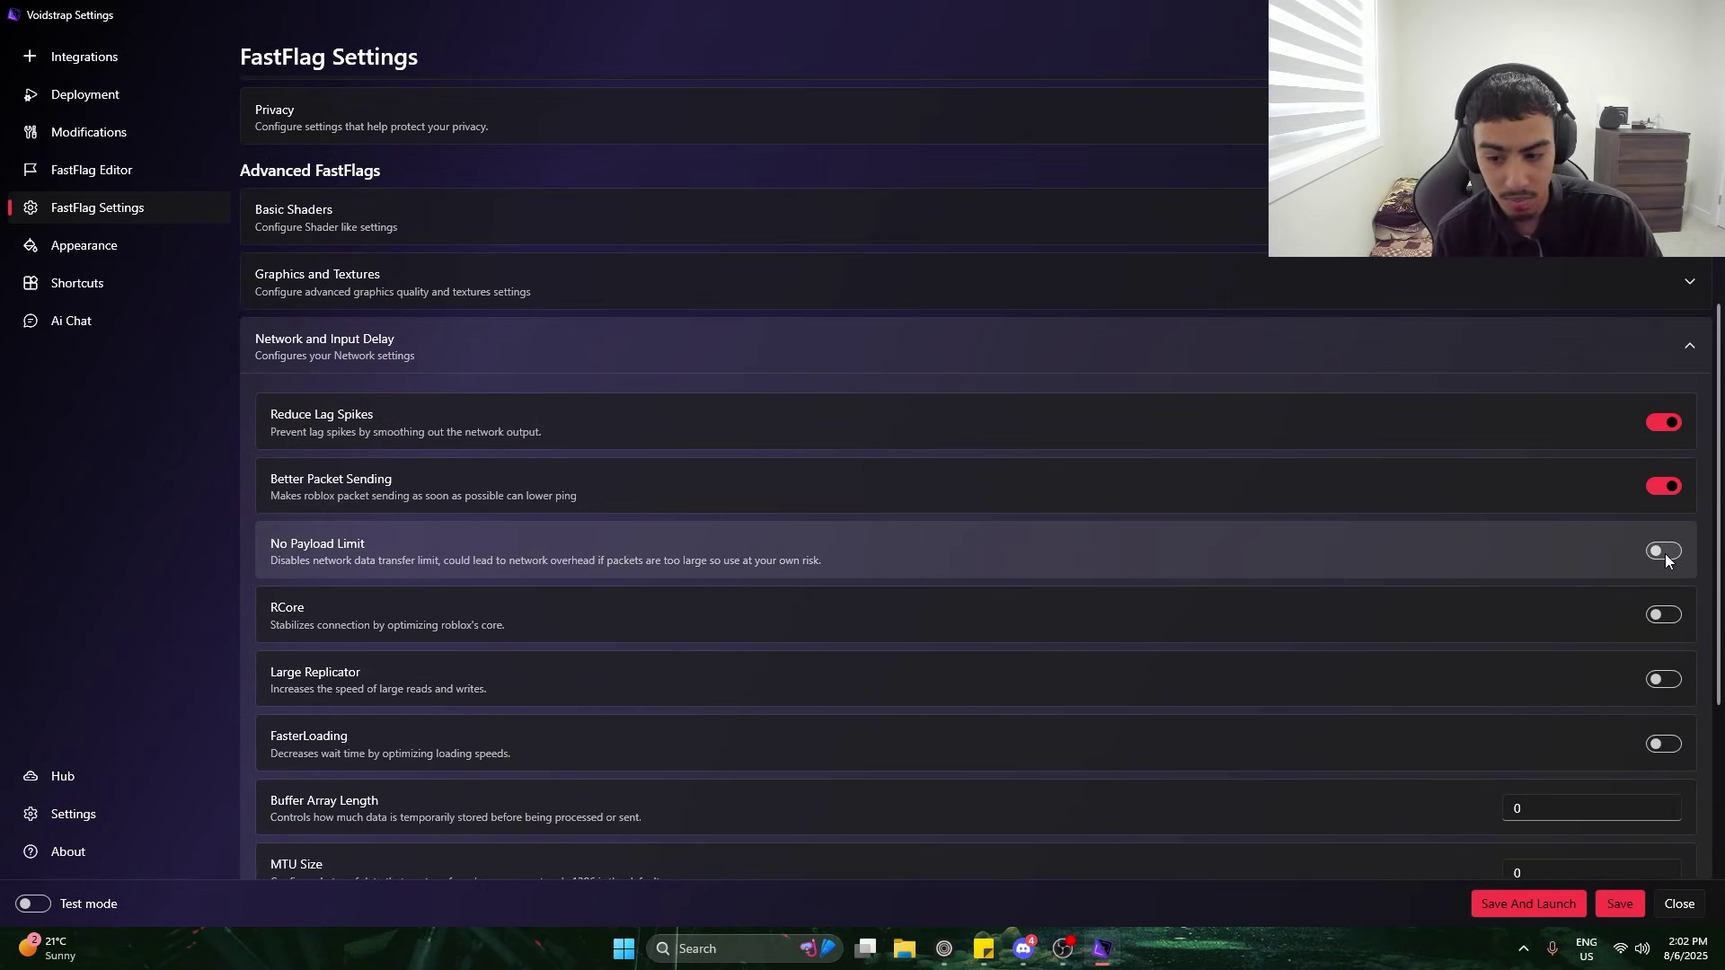
pyautogui.click(1663, 551)
pyautogui.click(1667, 616)
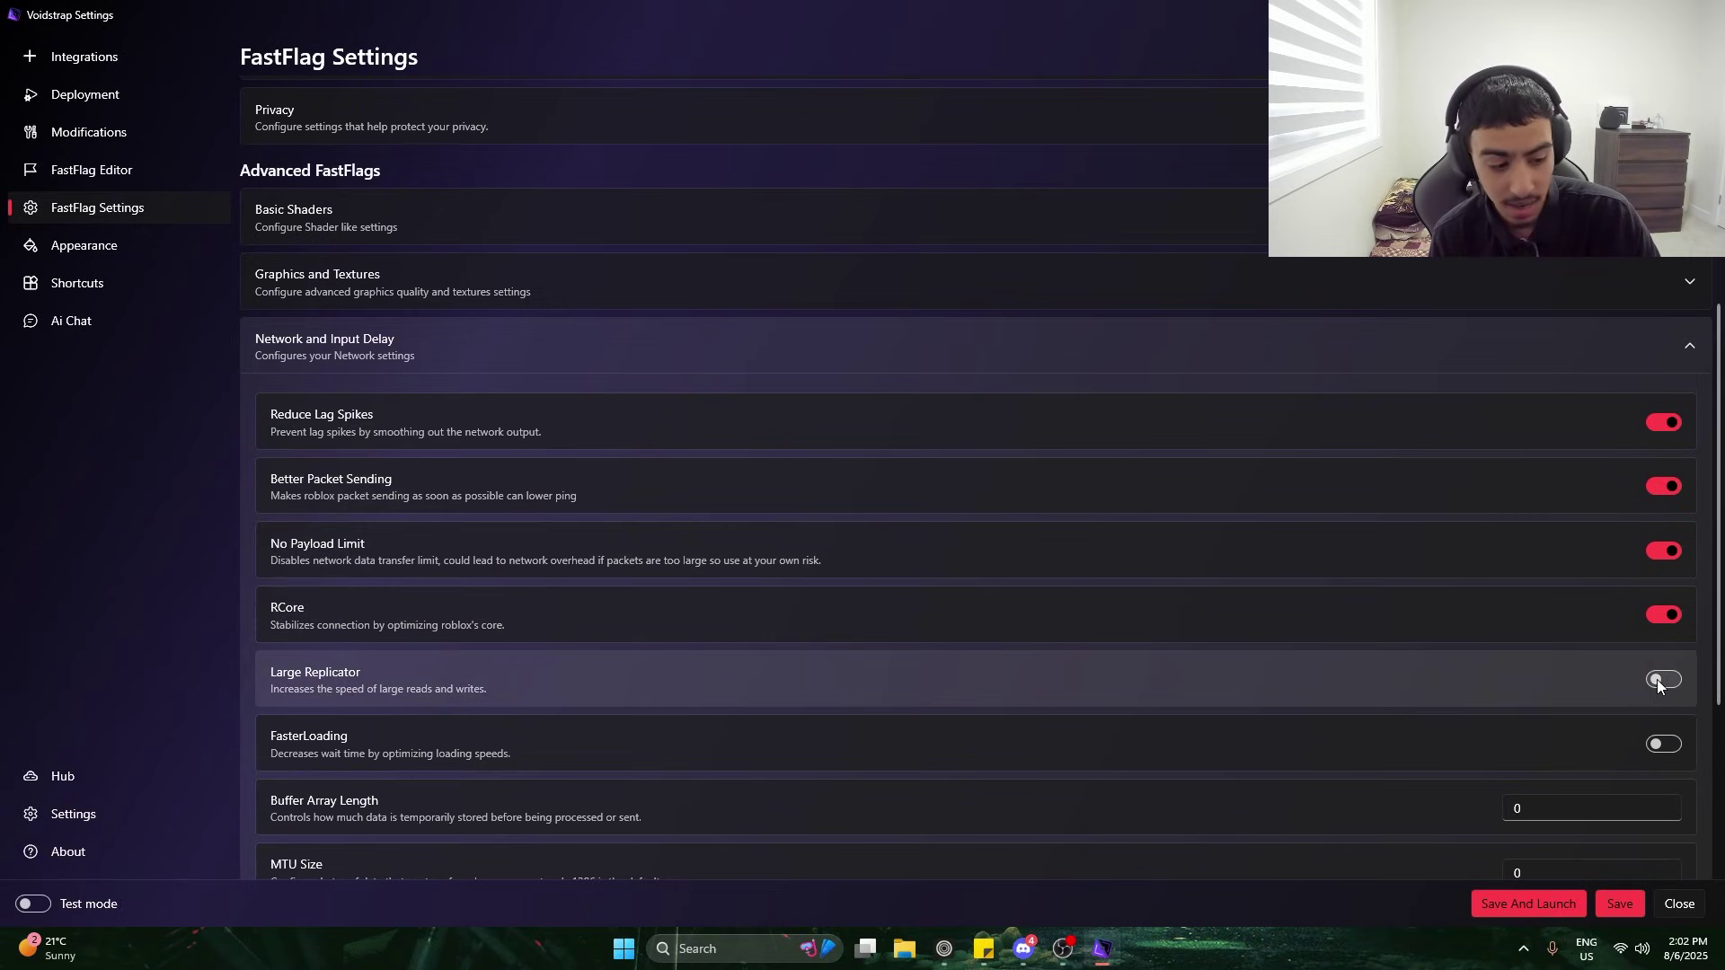
pyautogui.click(1657, 679)
pyautogui.click(1662, 744)
pyautogui.scroll(-2, 584, 515)
pyautogui.scroll(1, 375, 284)
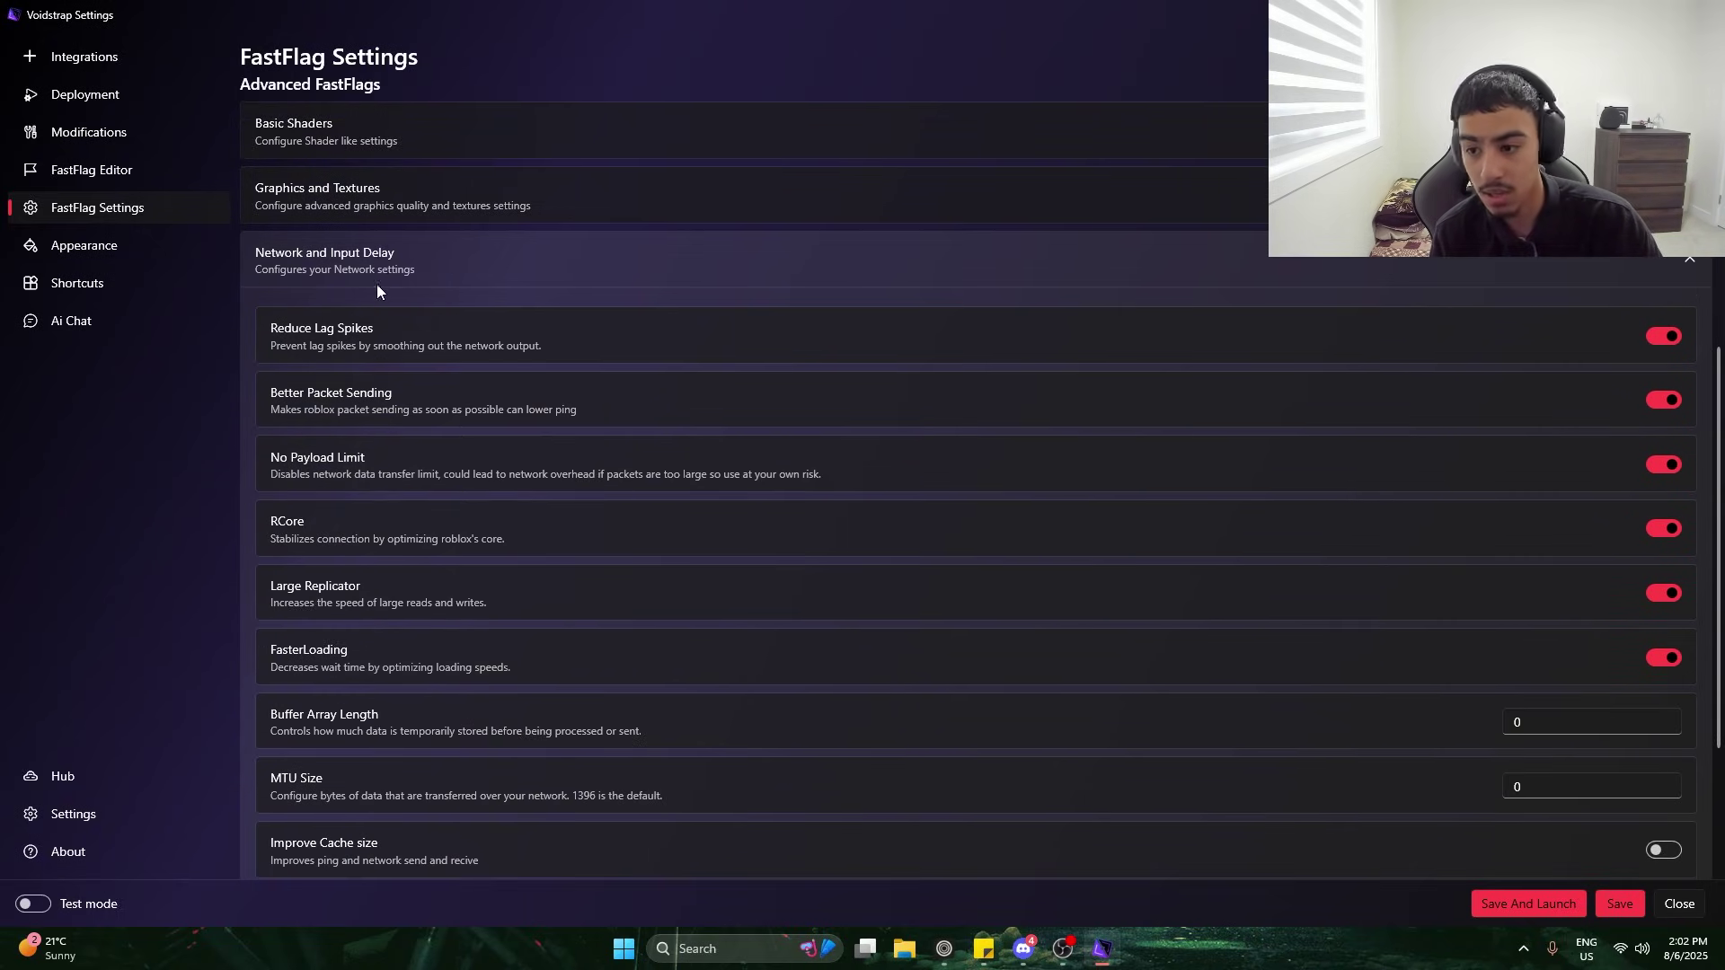
# Collapse the Network and Miscellaneous sections and expand the Debug and Test flags
pyautogui.click(376, 284)
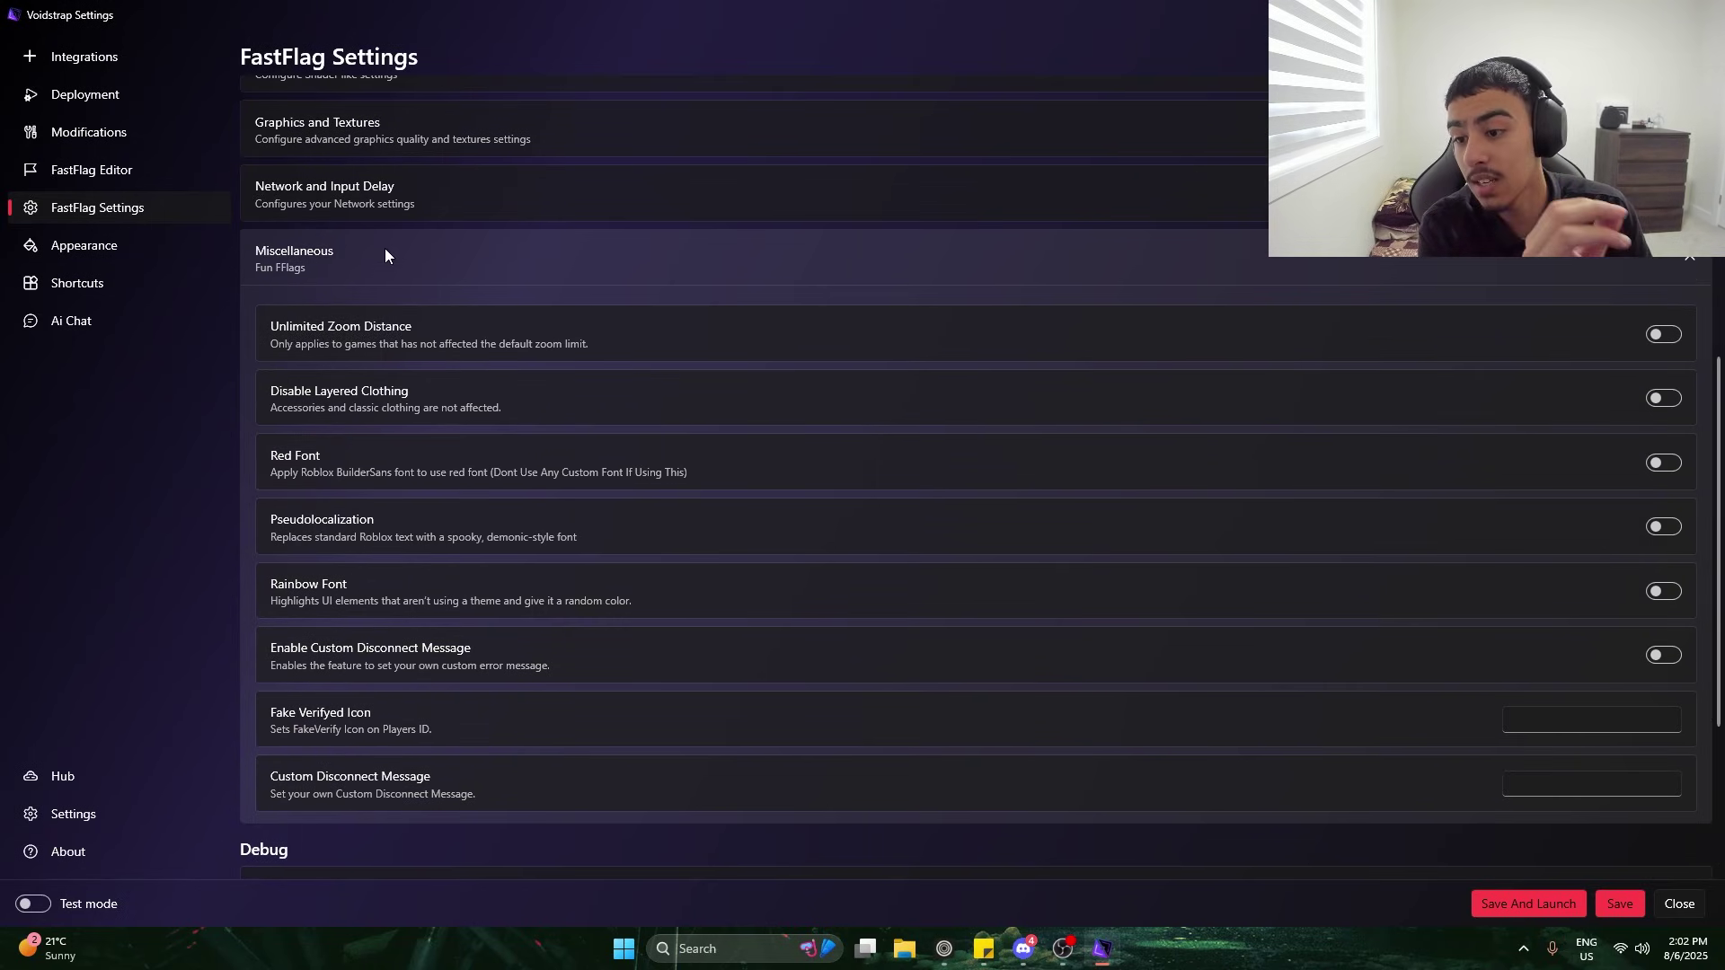
pyautogui.click(385, 250)
pyautogui.click(323, 575)
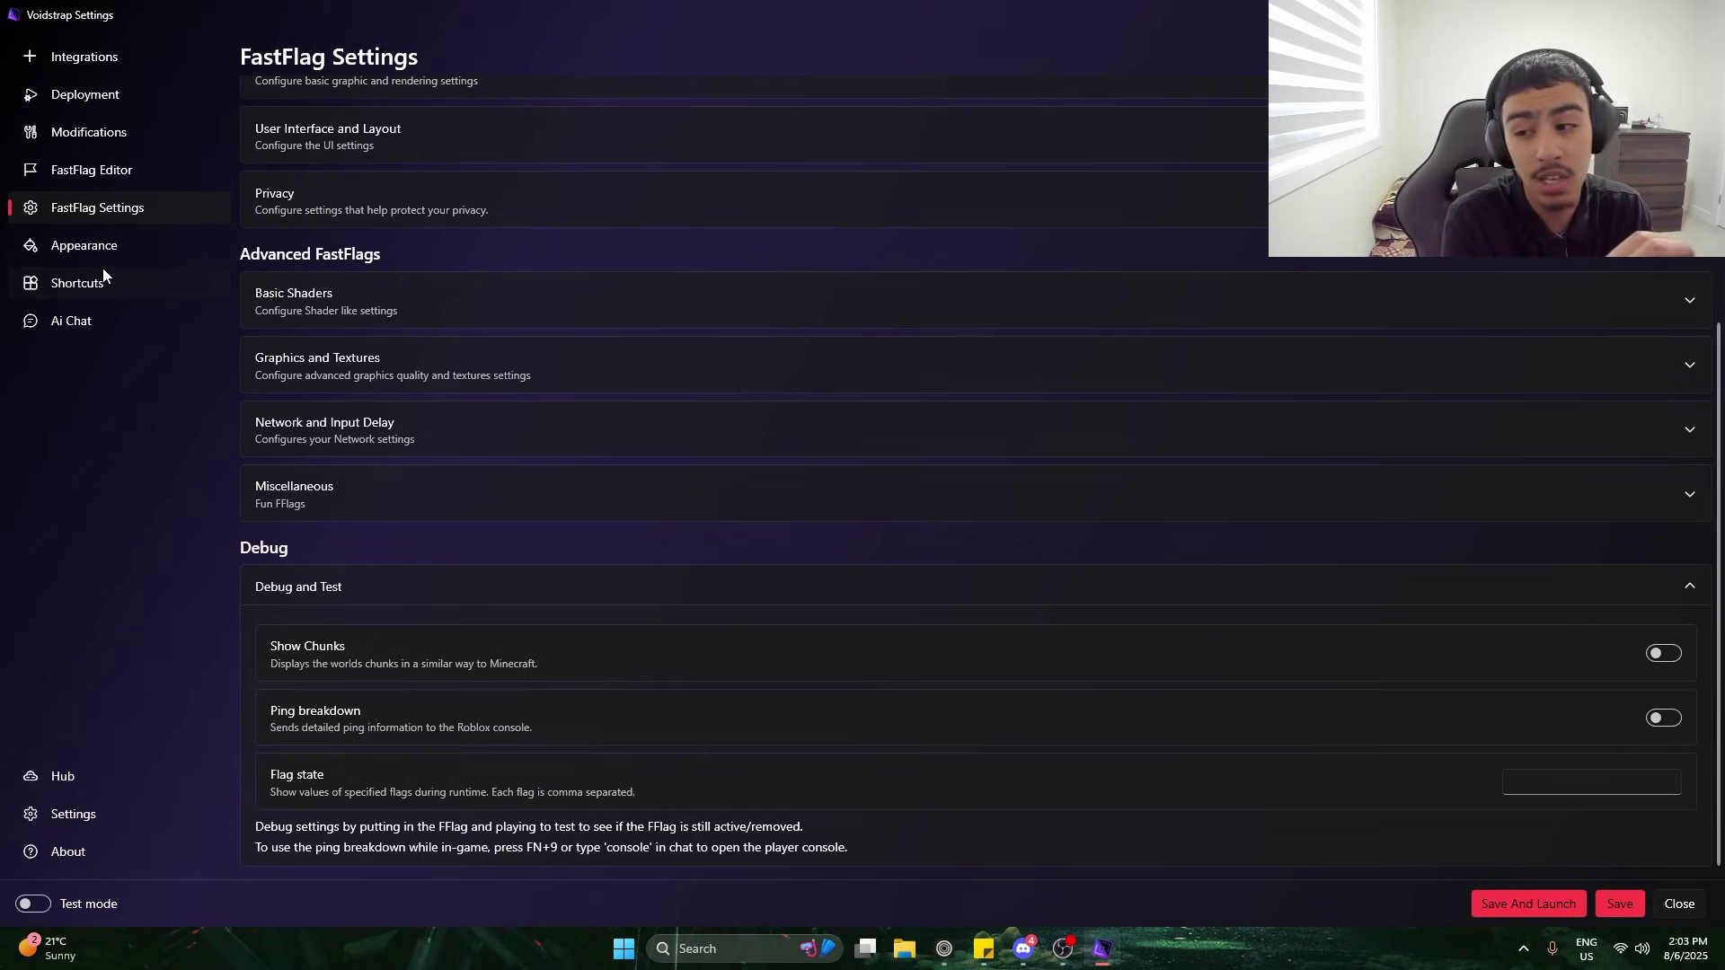
# Go from Voidstrap's Appearance page, dismissing the theme-restart notice, through Shortcuts to Ai Chat
pyautogui.click(90, 246)
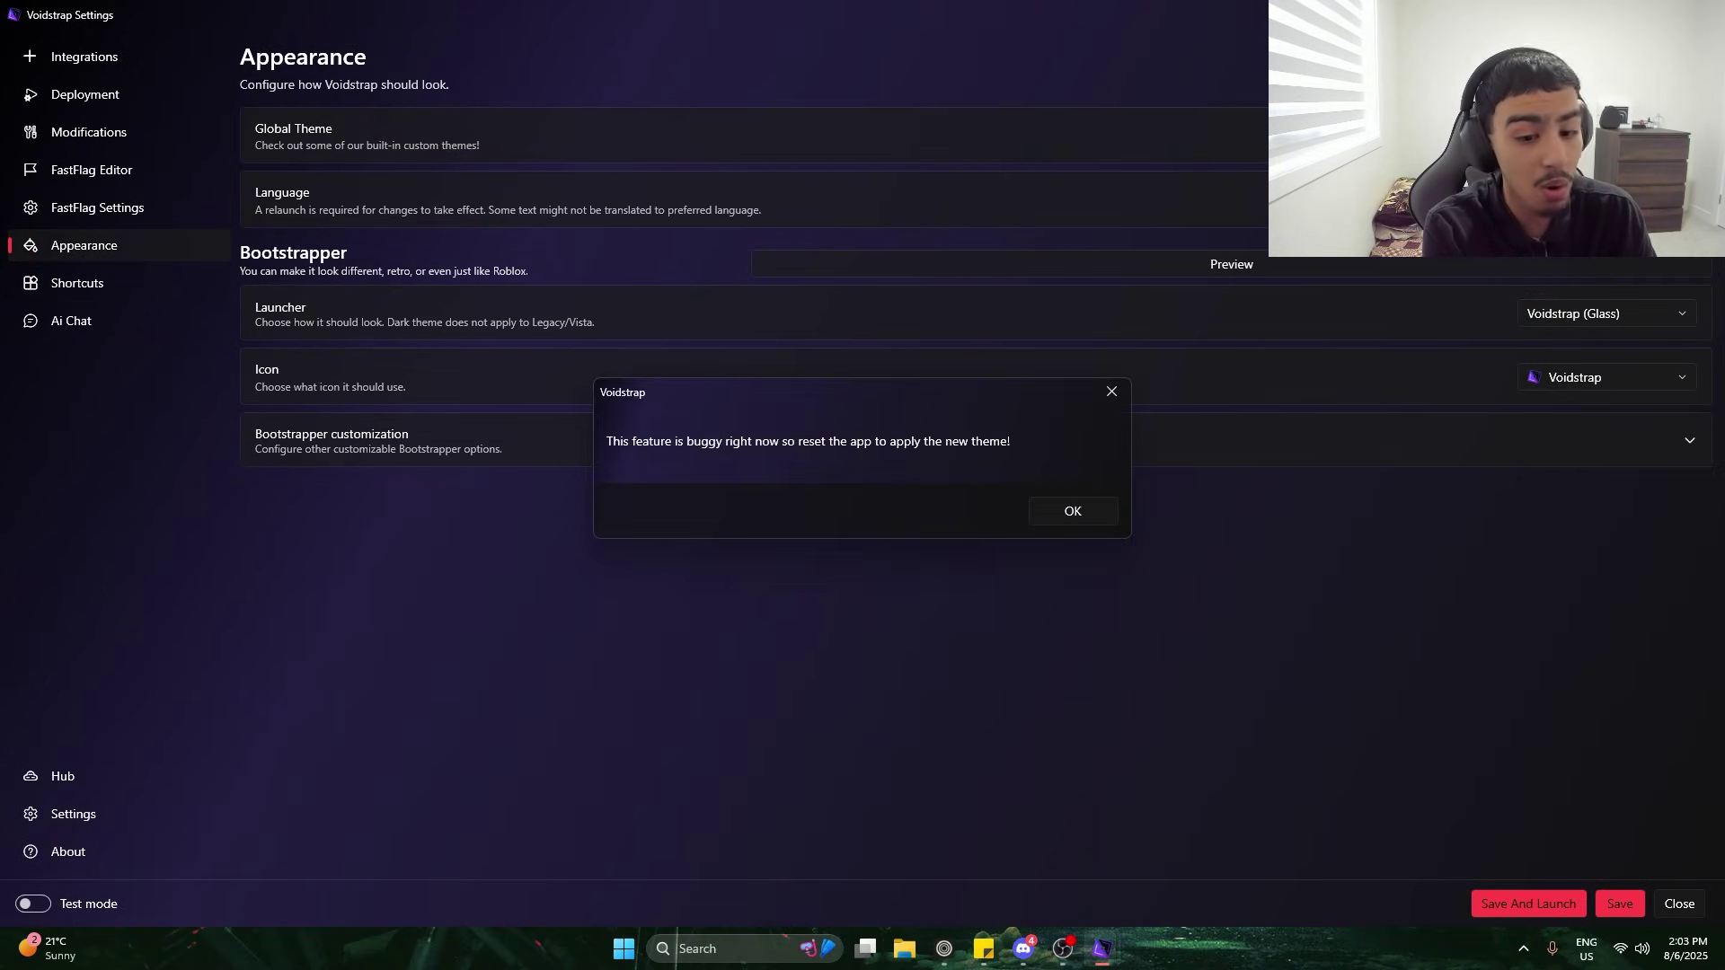
pyautogui.click(1069, 508)
pyautogui.click(77, 283)
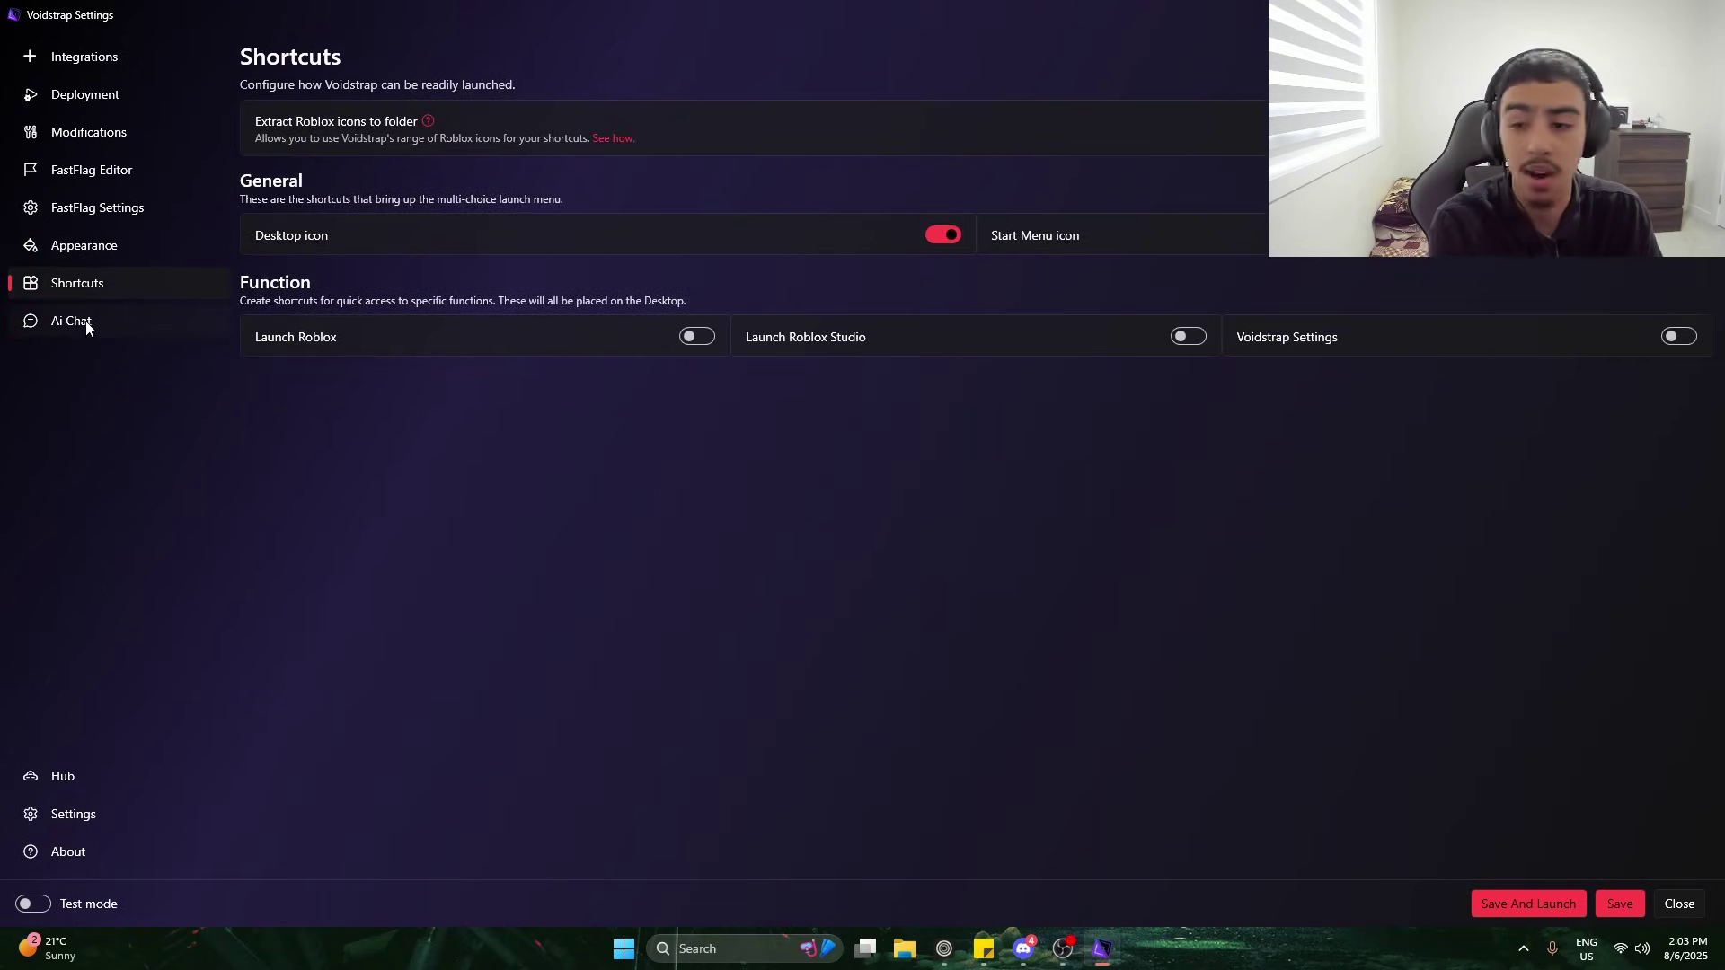
pyautogui.click(82, 325)
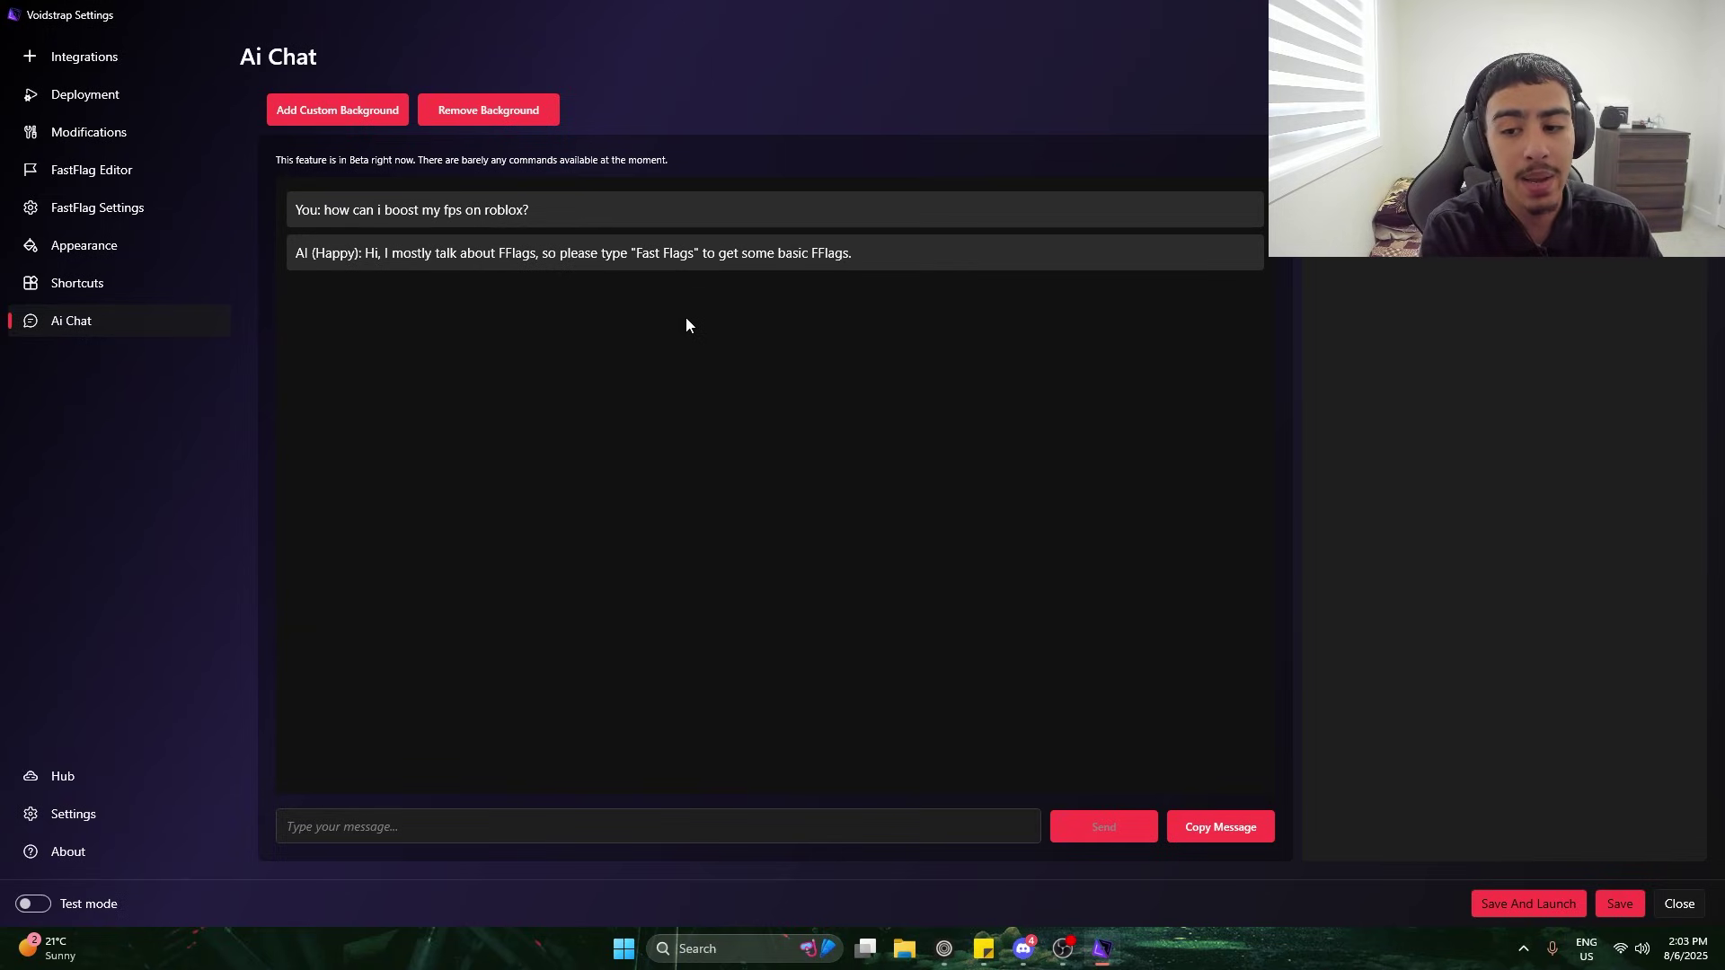
# Send the AI chat the message "Fast Flags" and begin a reply
pyautogui.click(674, 833)
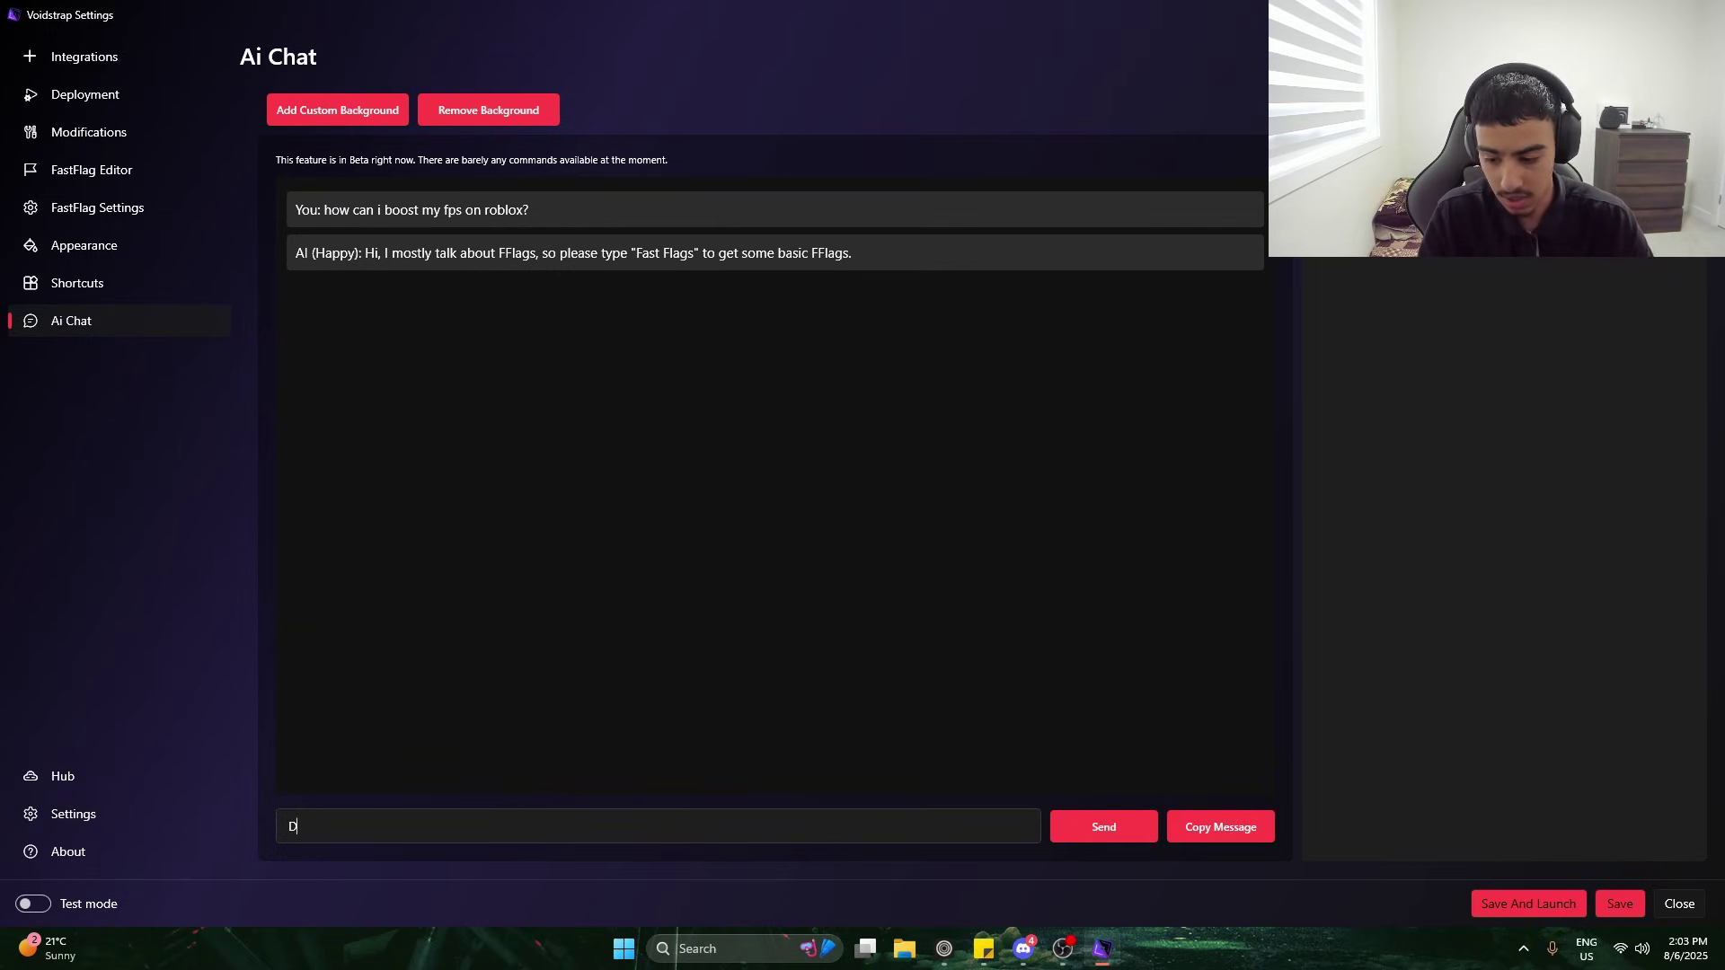
pyautogui.write('Fast Flags')
pyautogui.click(1121, 823)
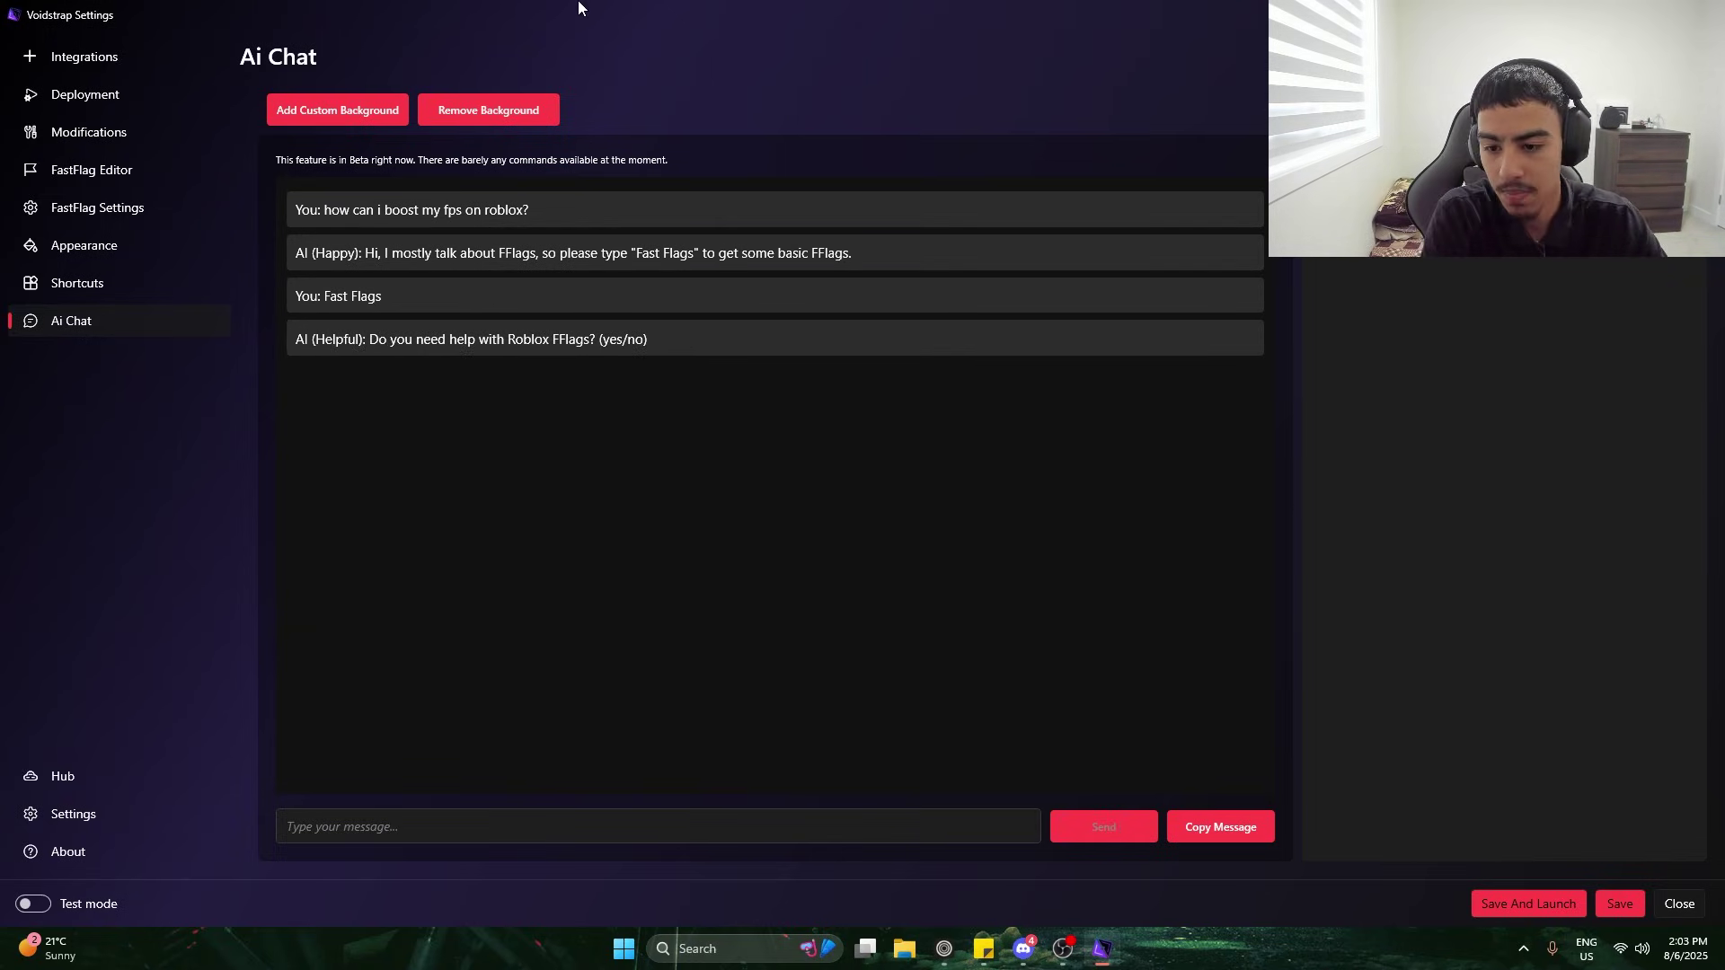
pyautogui.click(542, 822)
# Reply "yes" to the AI, then shoot and kill an enemy through the sniper scope
pyautogui.write('yes')
pyautogui.click(1129, 828)
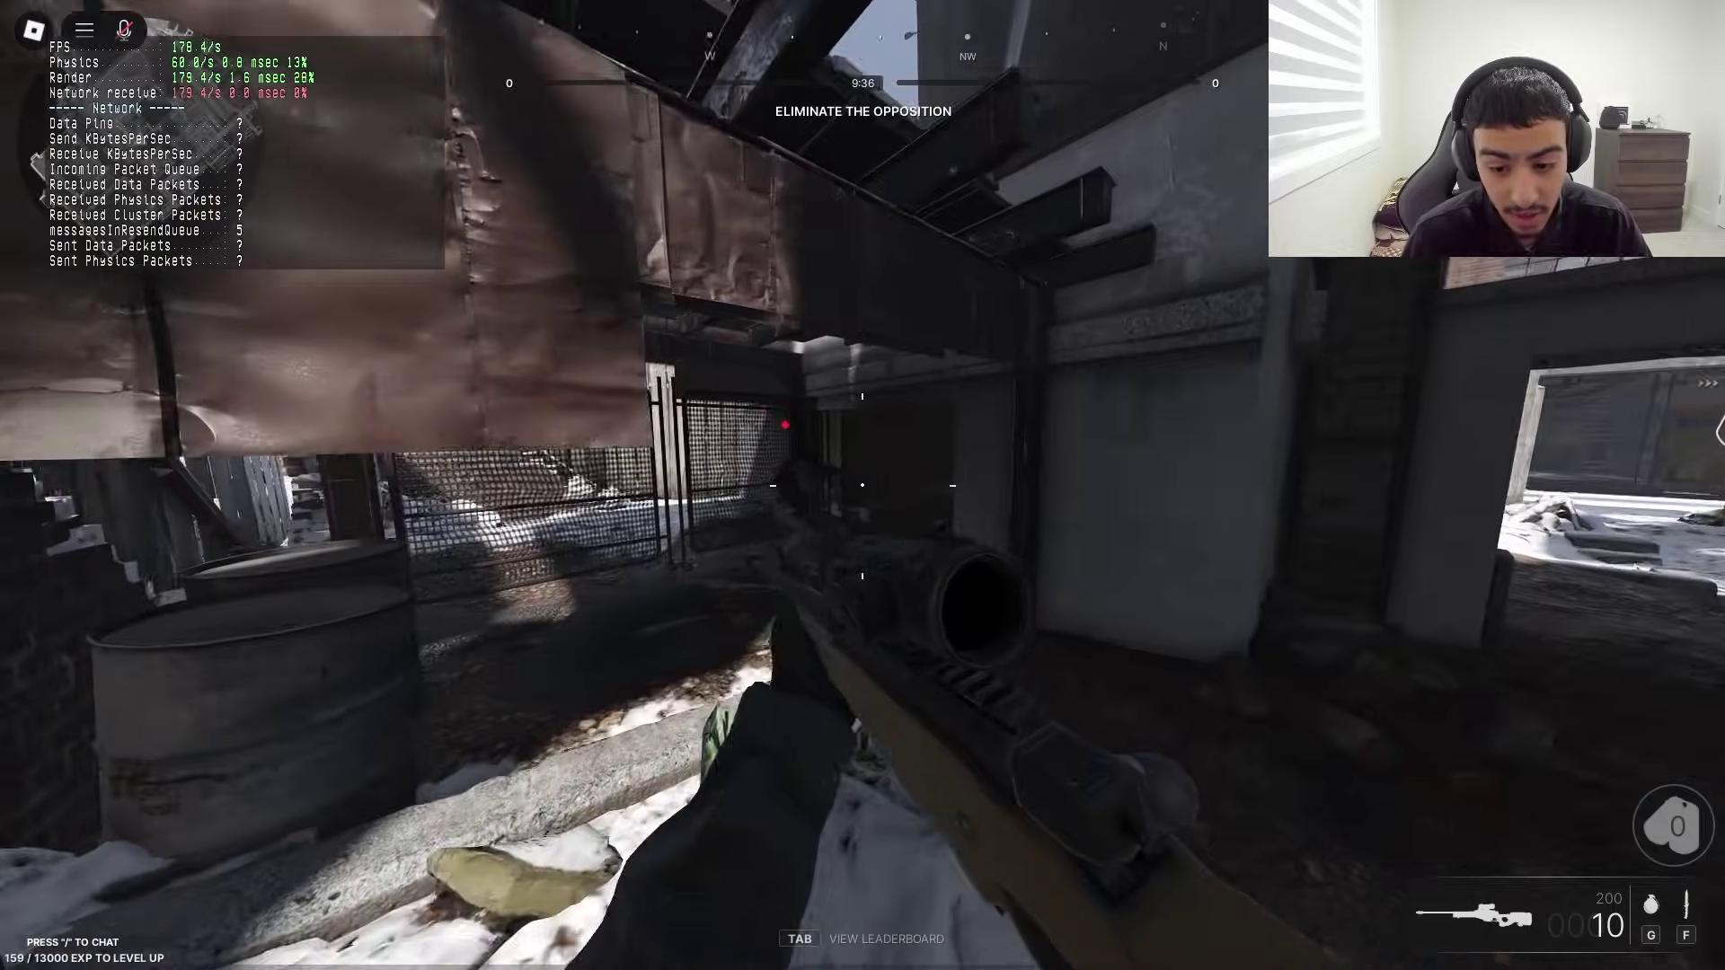
pyautogui.click(862, 485)
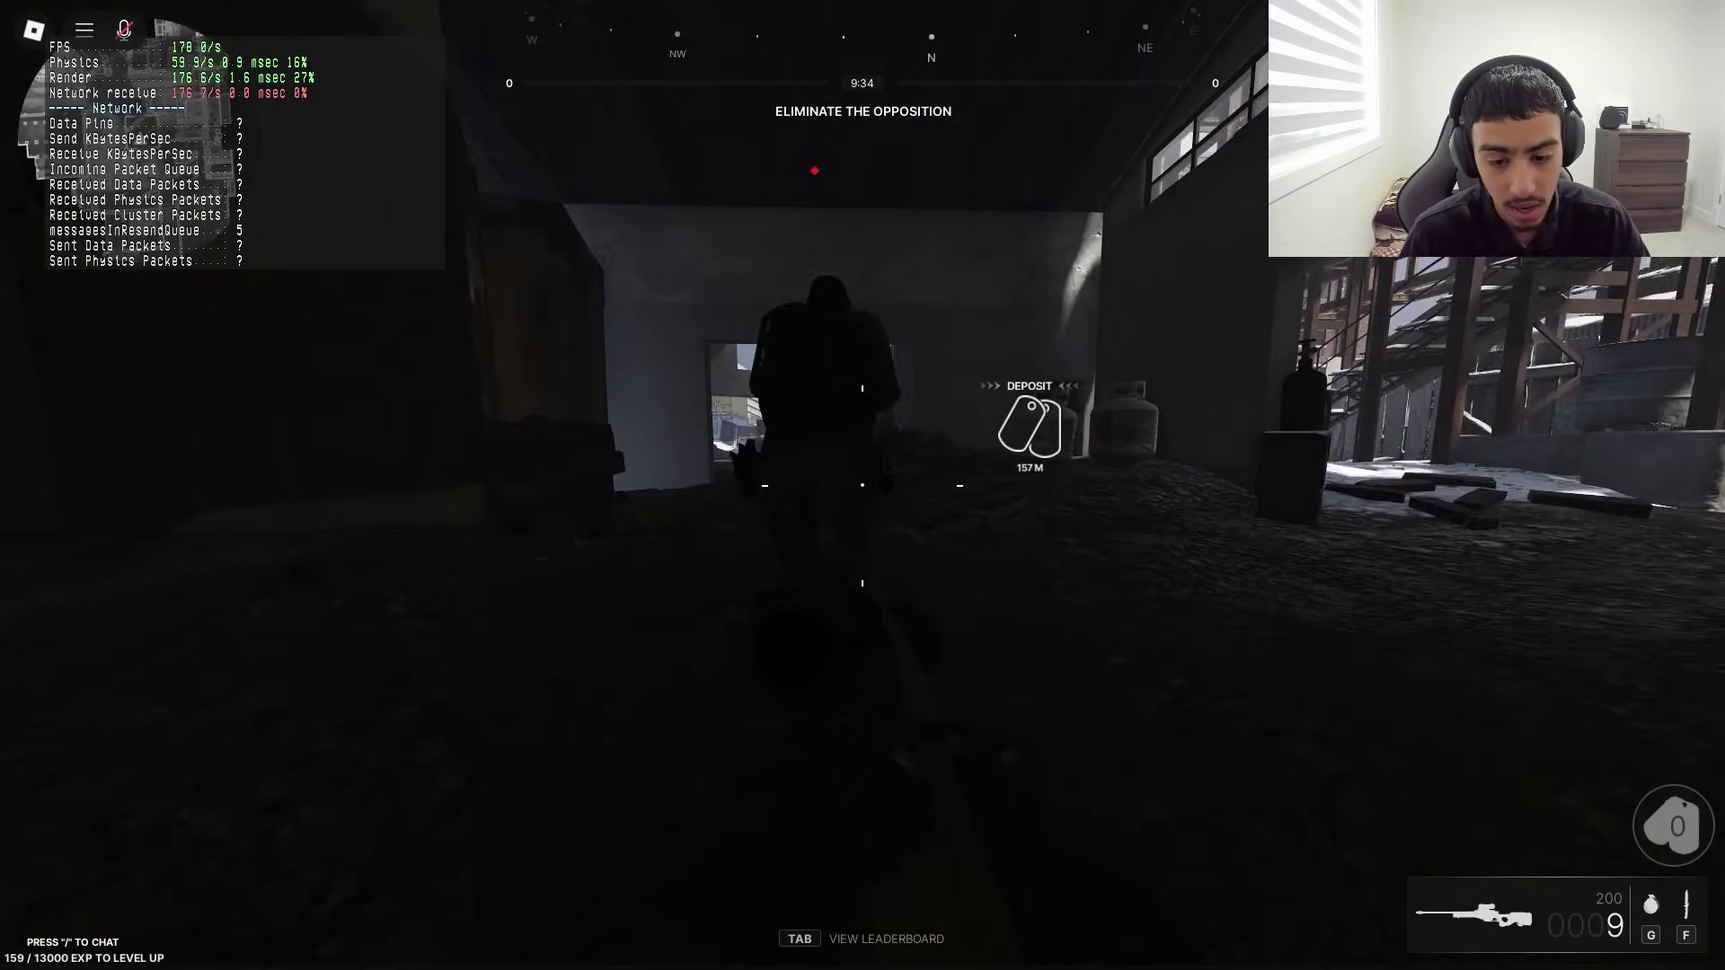
pyautogui.click(862, 485)
# Advance through the snowy alley and dark building to the doorway facing the overpass
pyautogui.press('w')
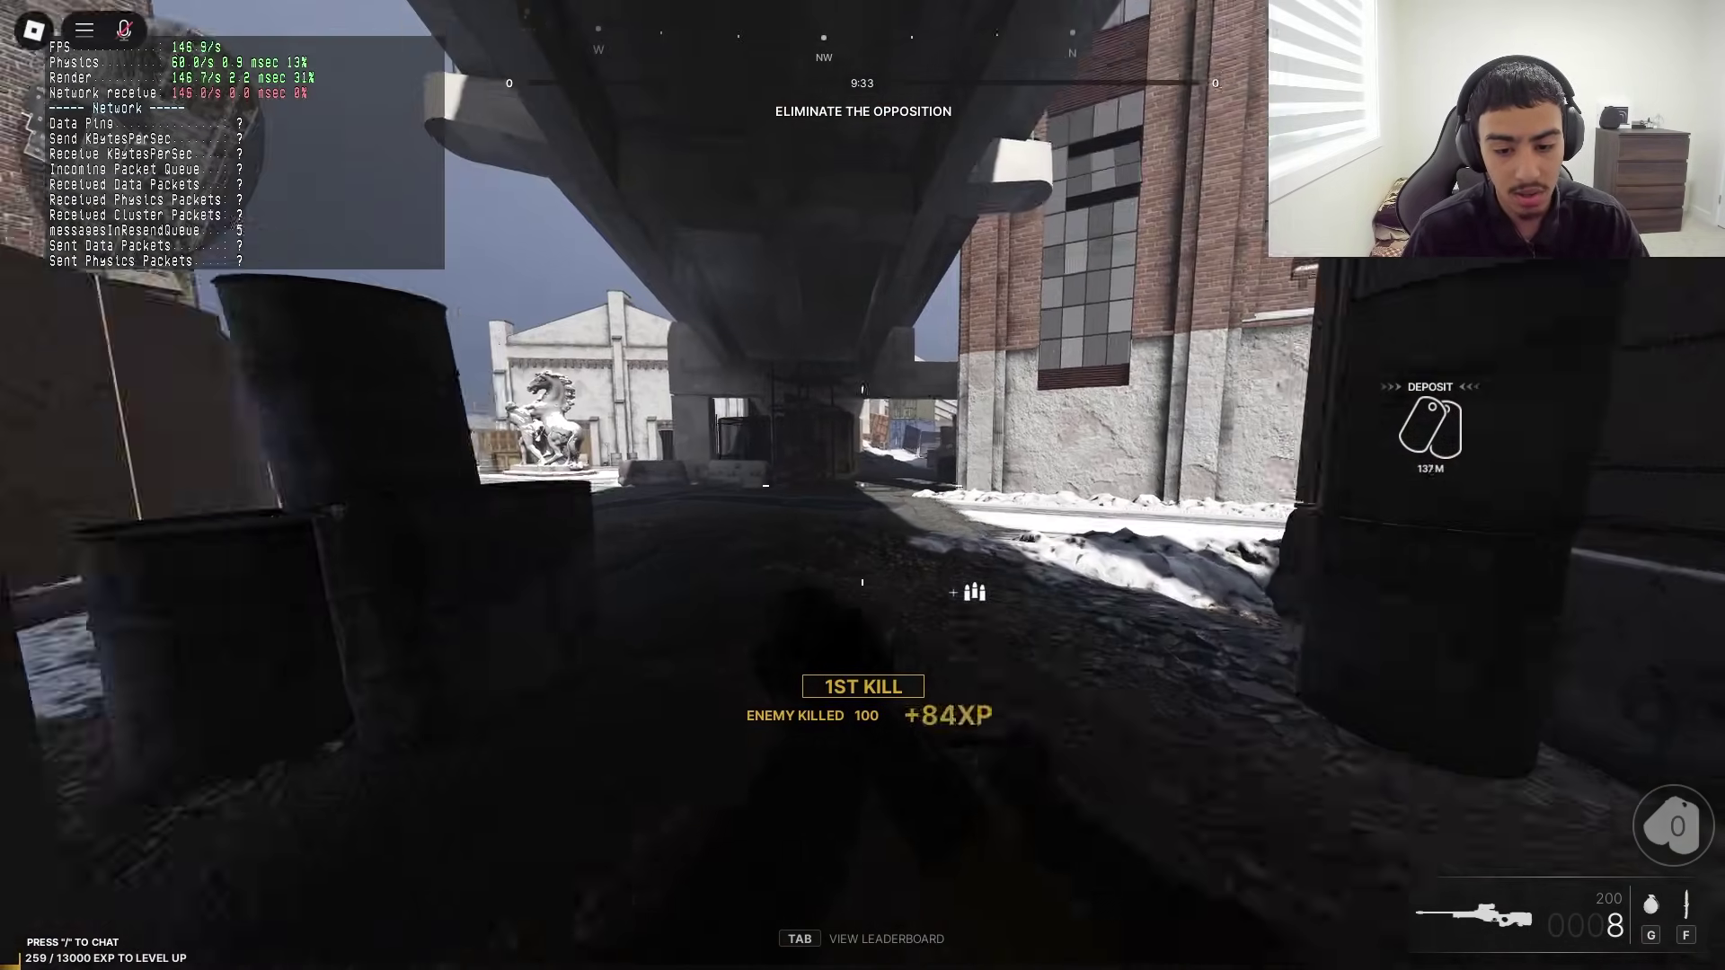
pyautogui.press('w')
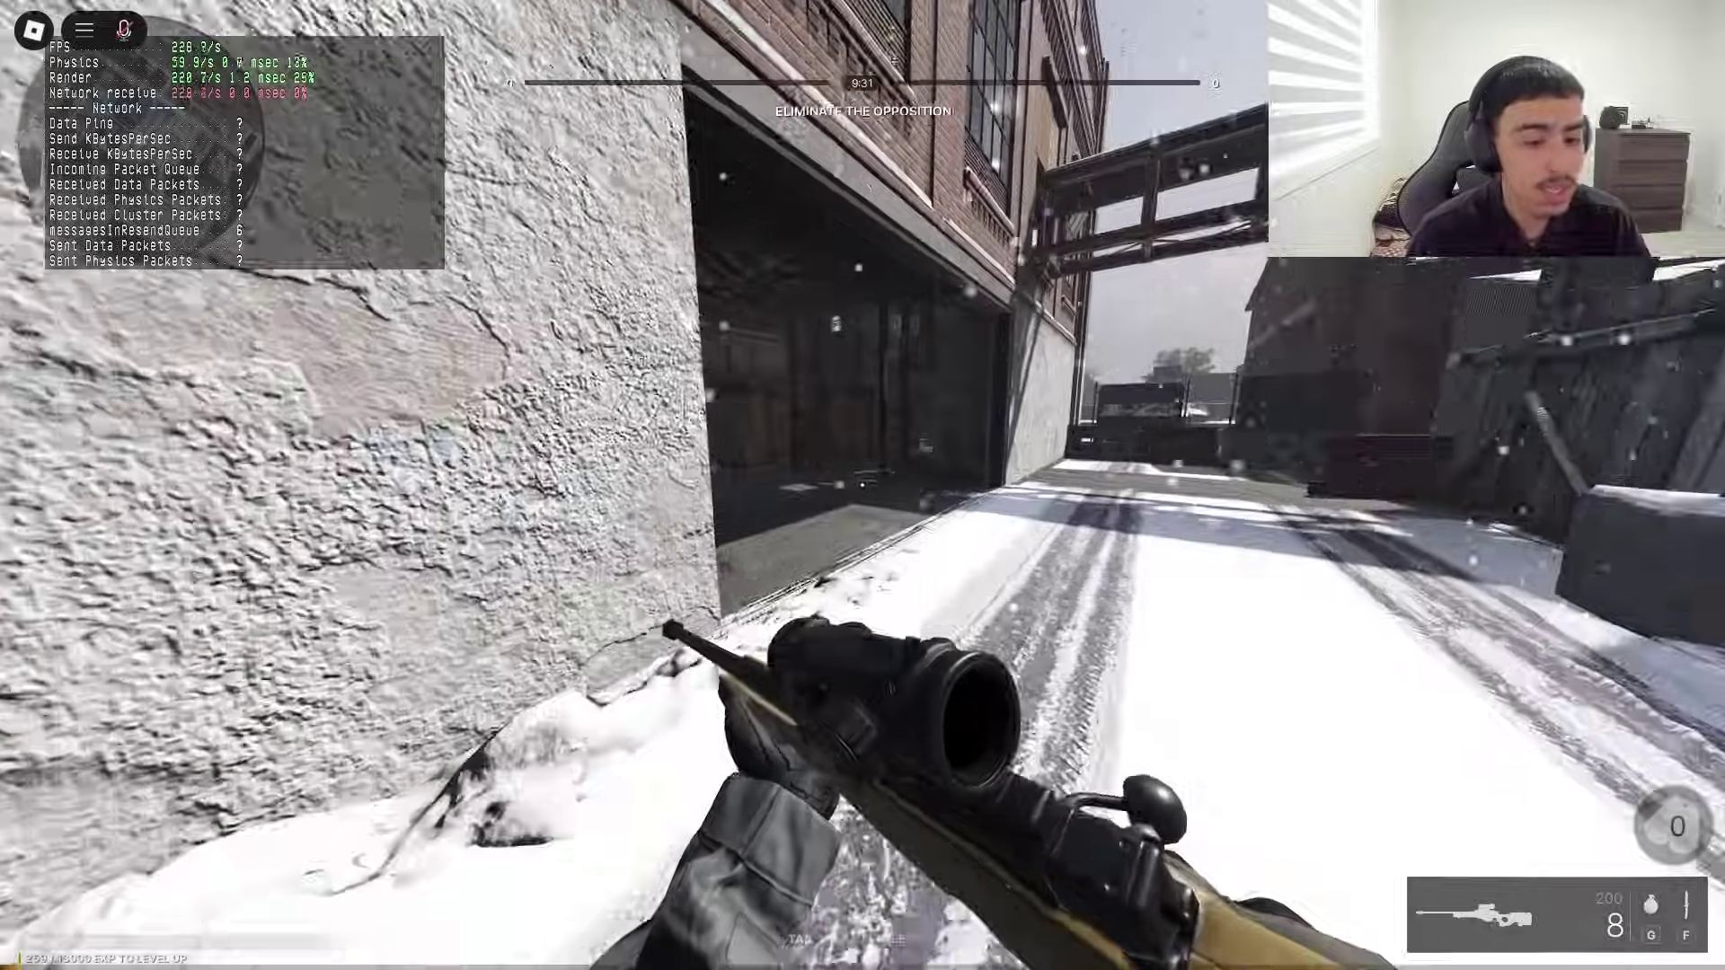
pyautogui.press('w')
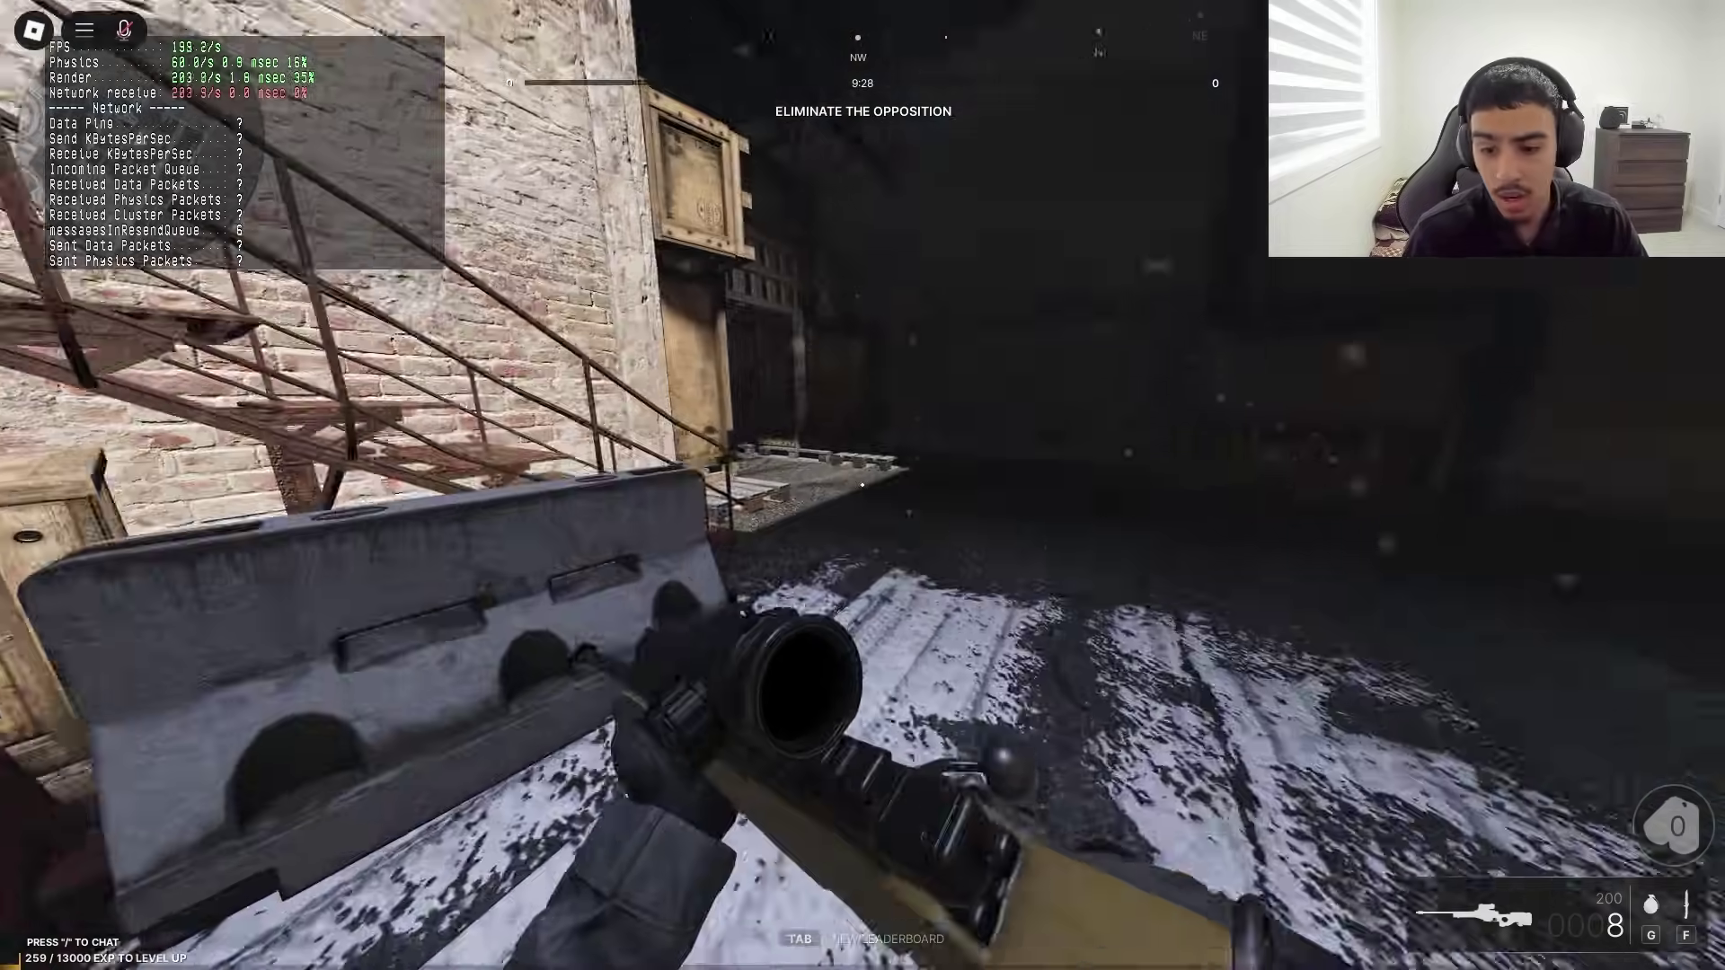
pyautogui.press('w')
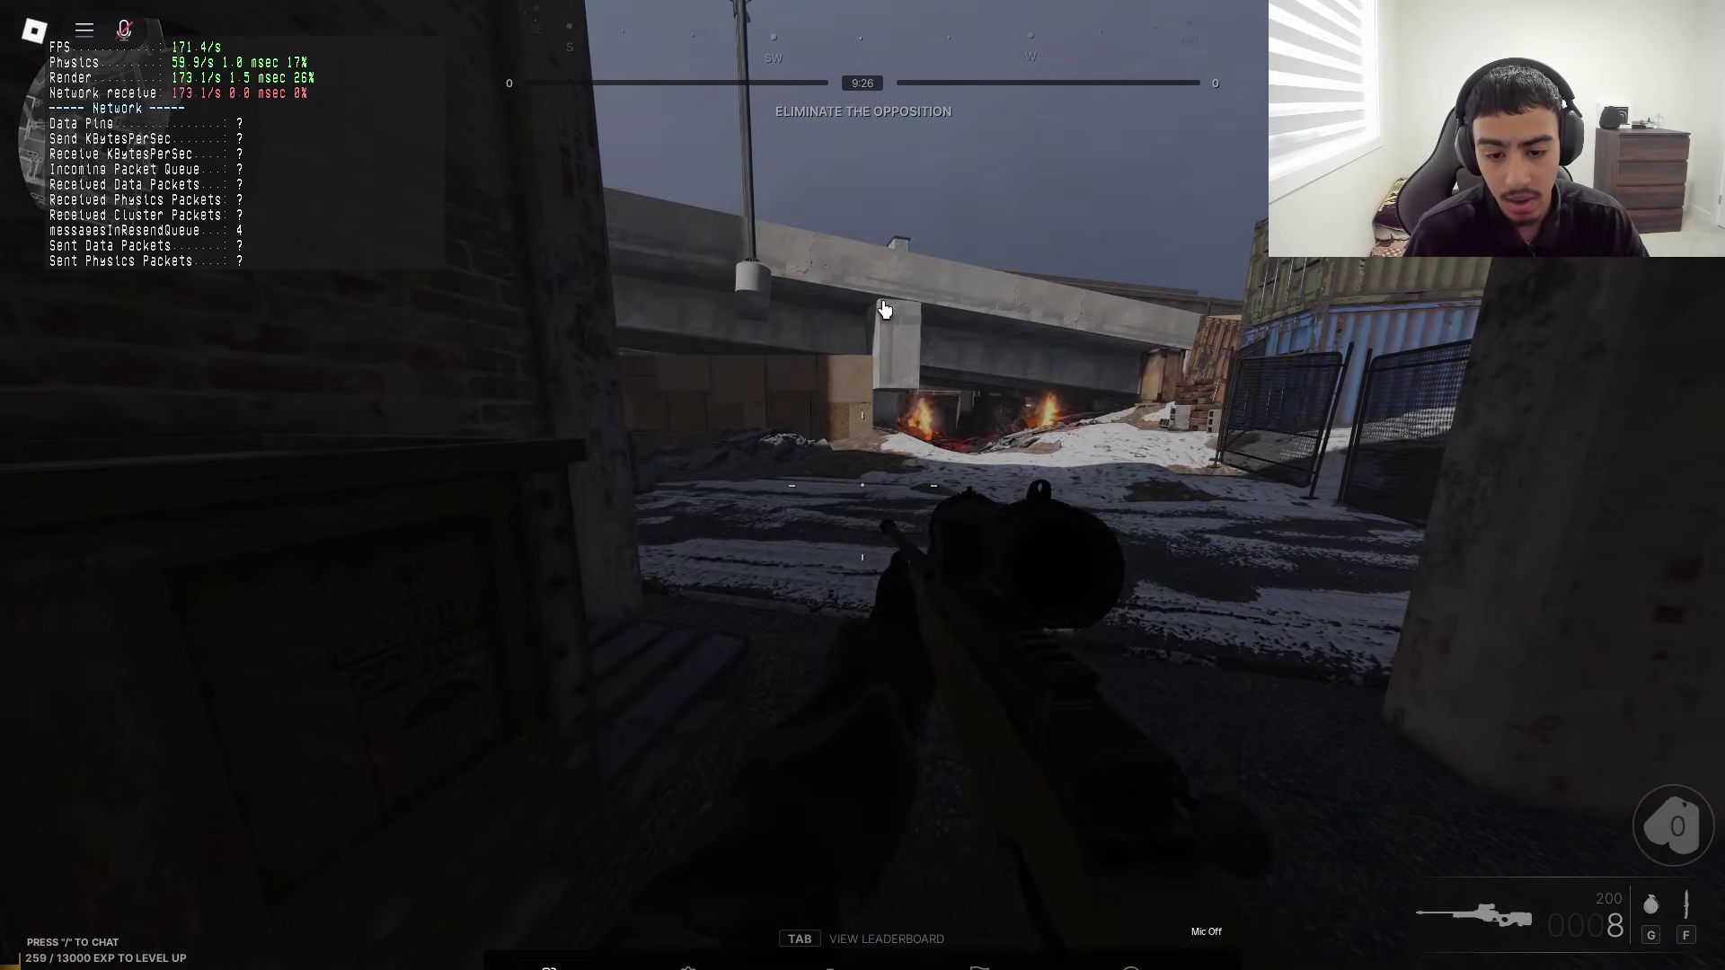
# Check the pause menu, then resume and push past the crates and fence into the warehouse to deposit the tag
pyautogui.press('Escape')
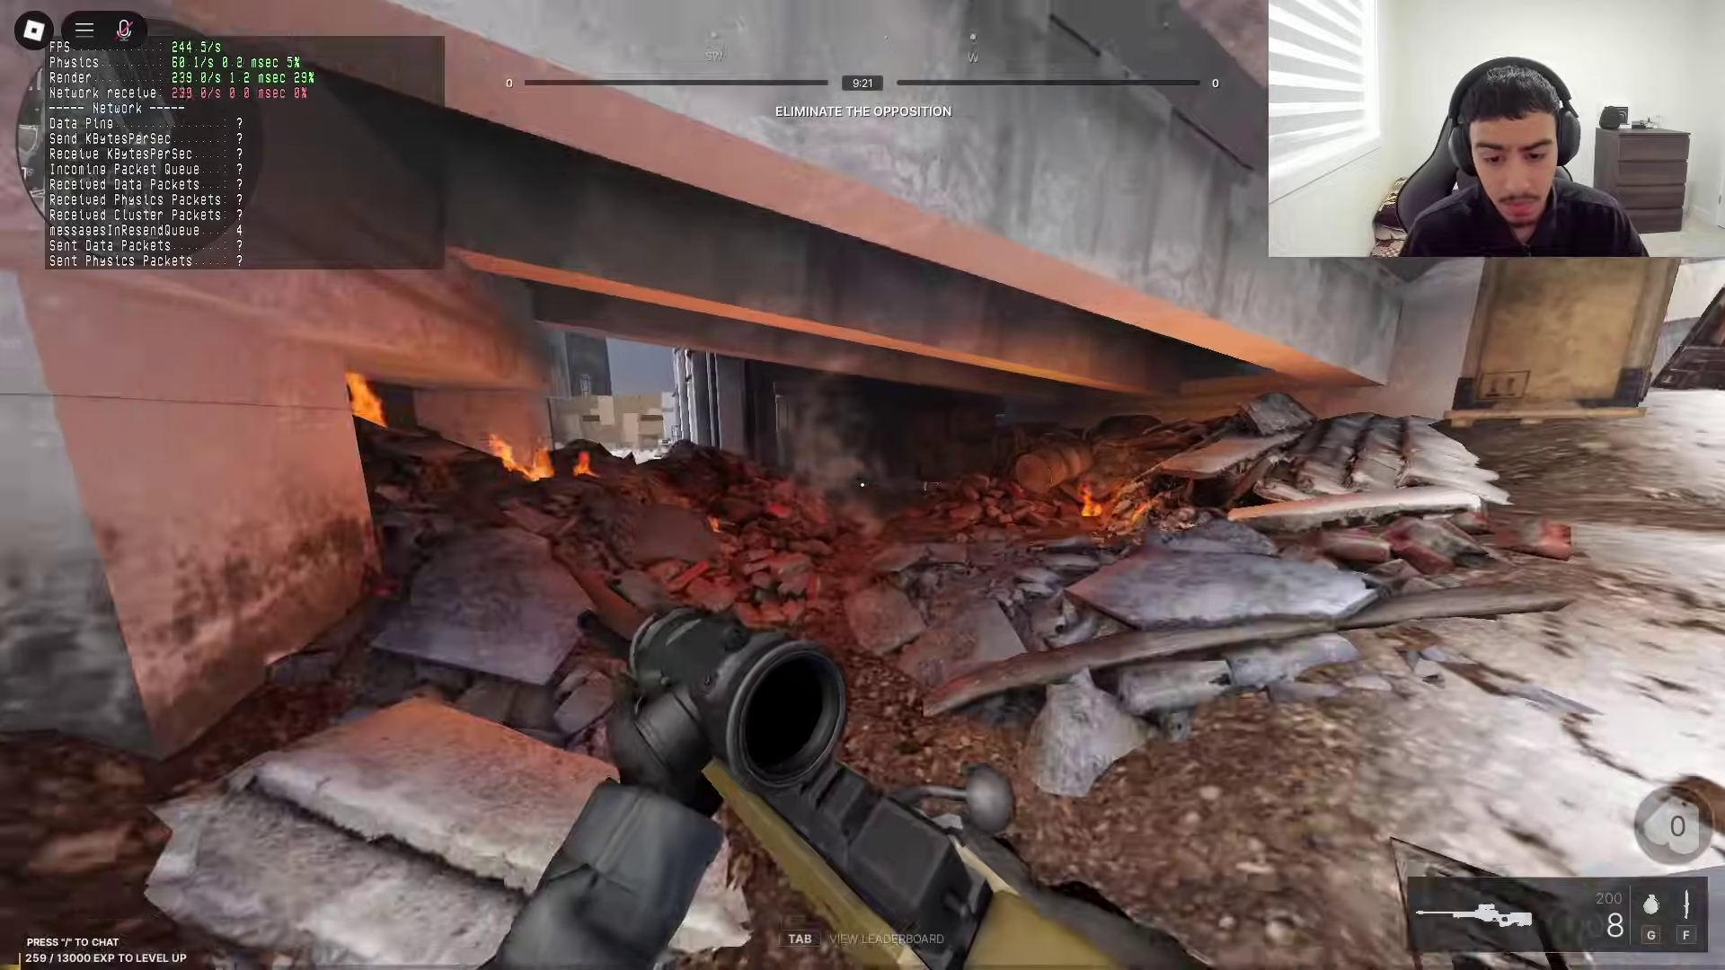
pyautogui.press('w')
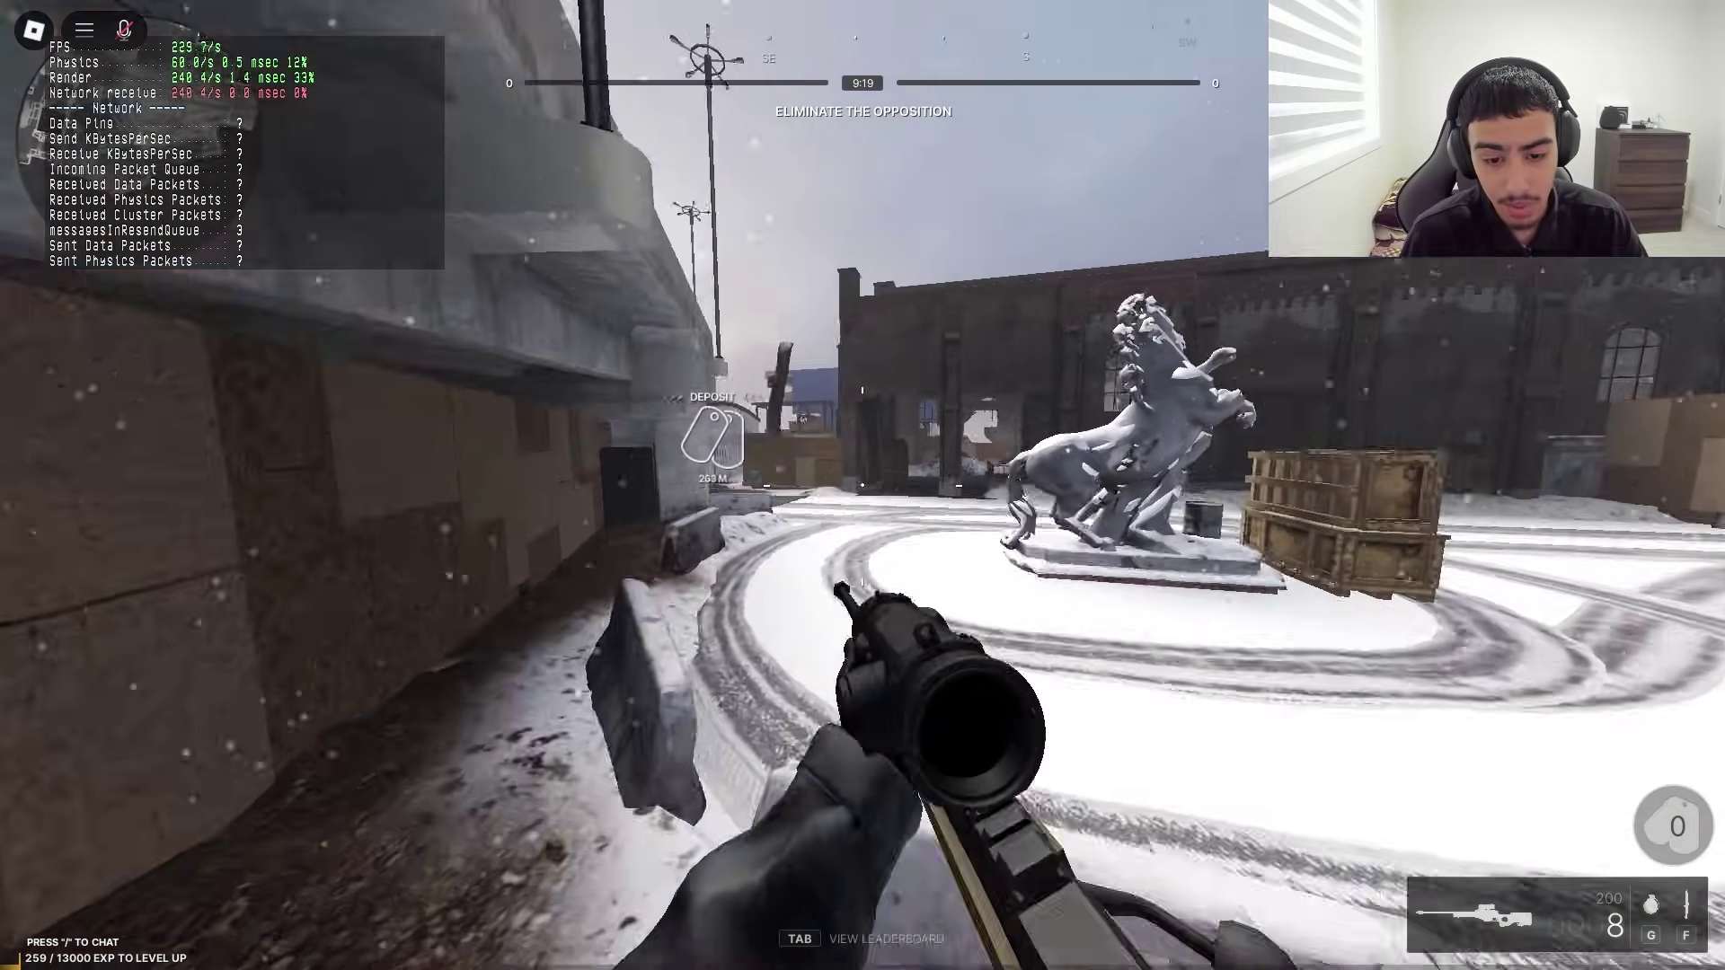
pyautogui.press('w')
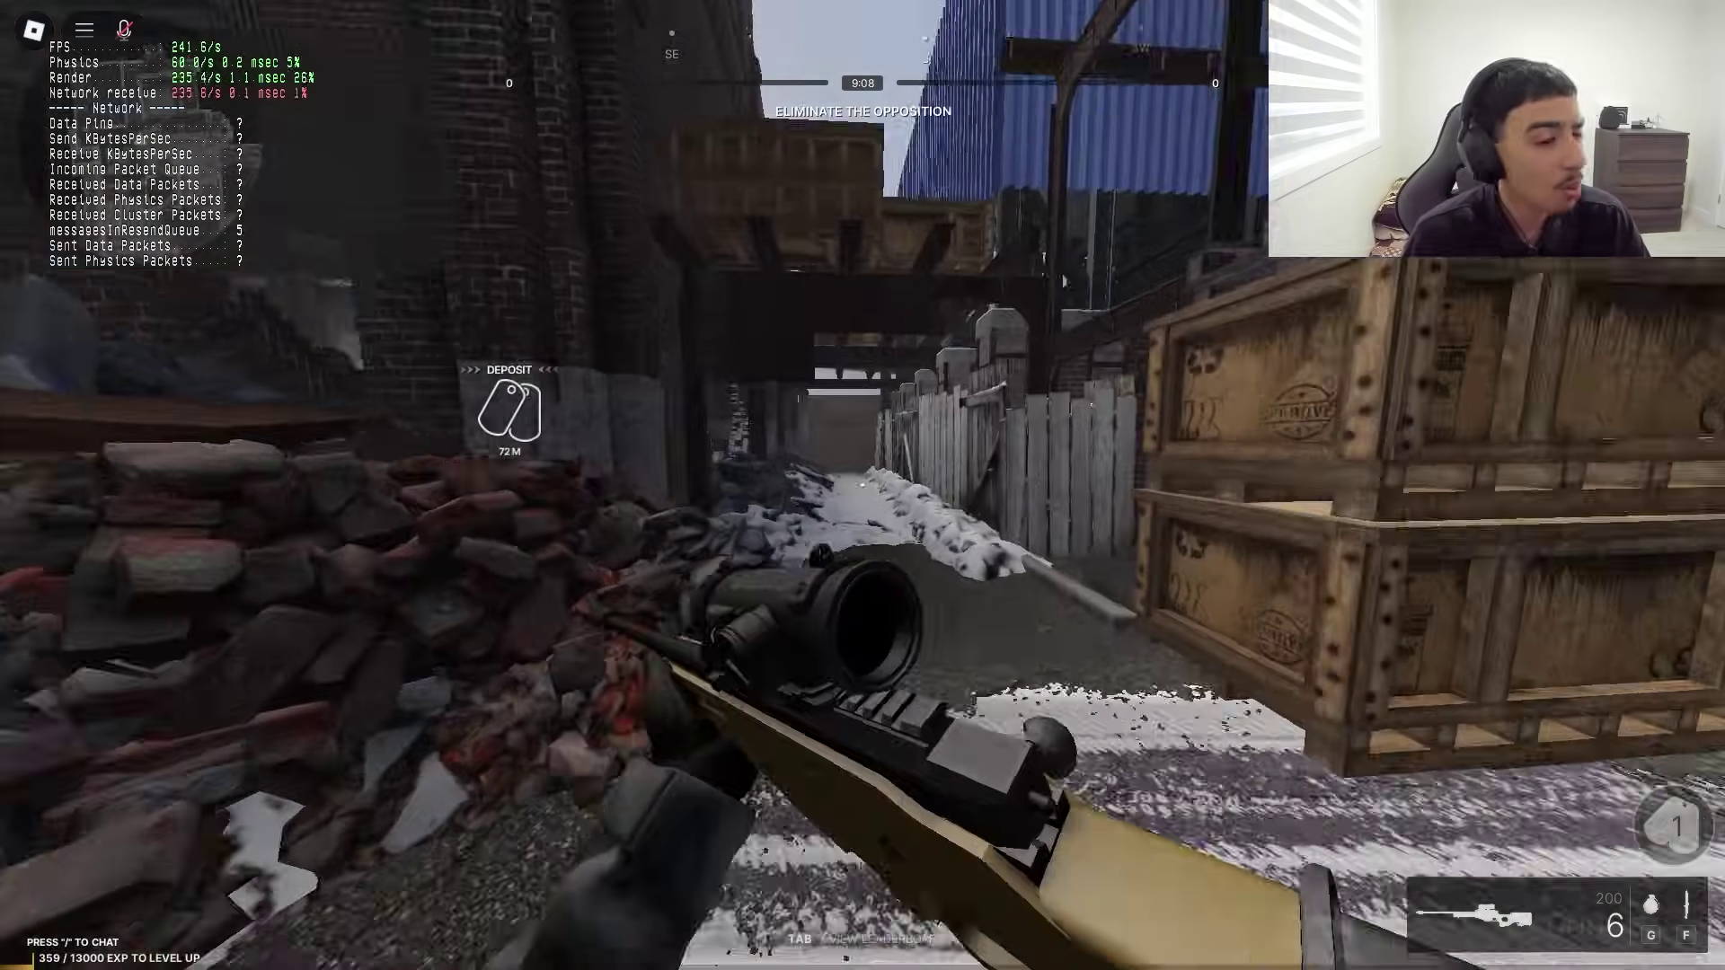
pyautogui.press('w')
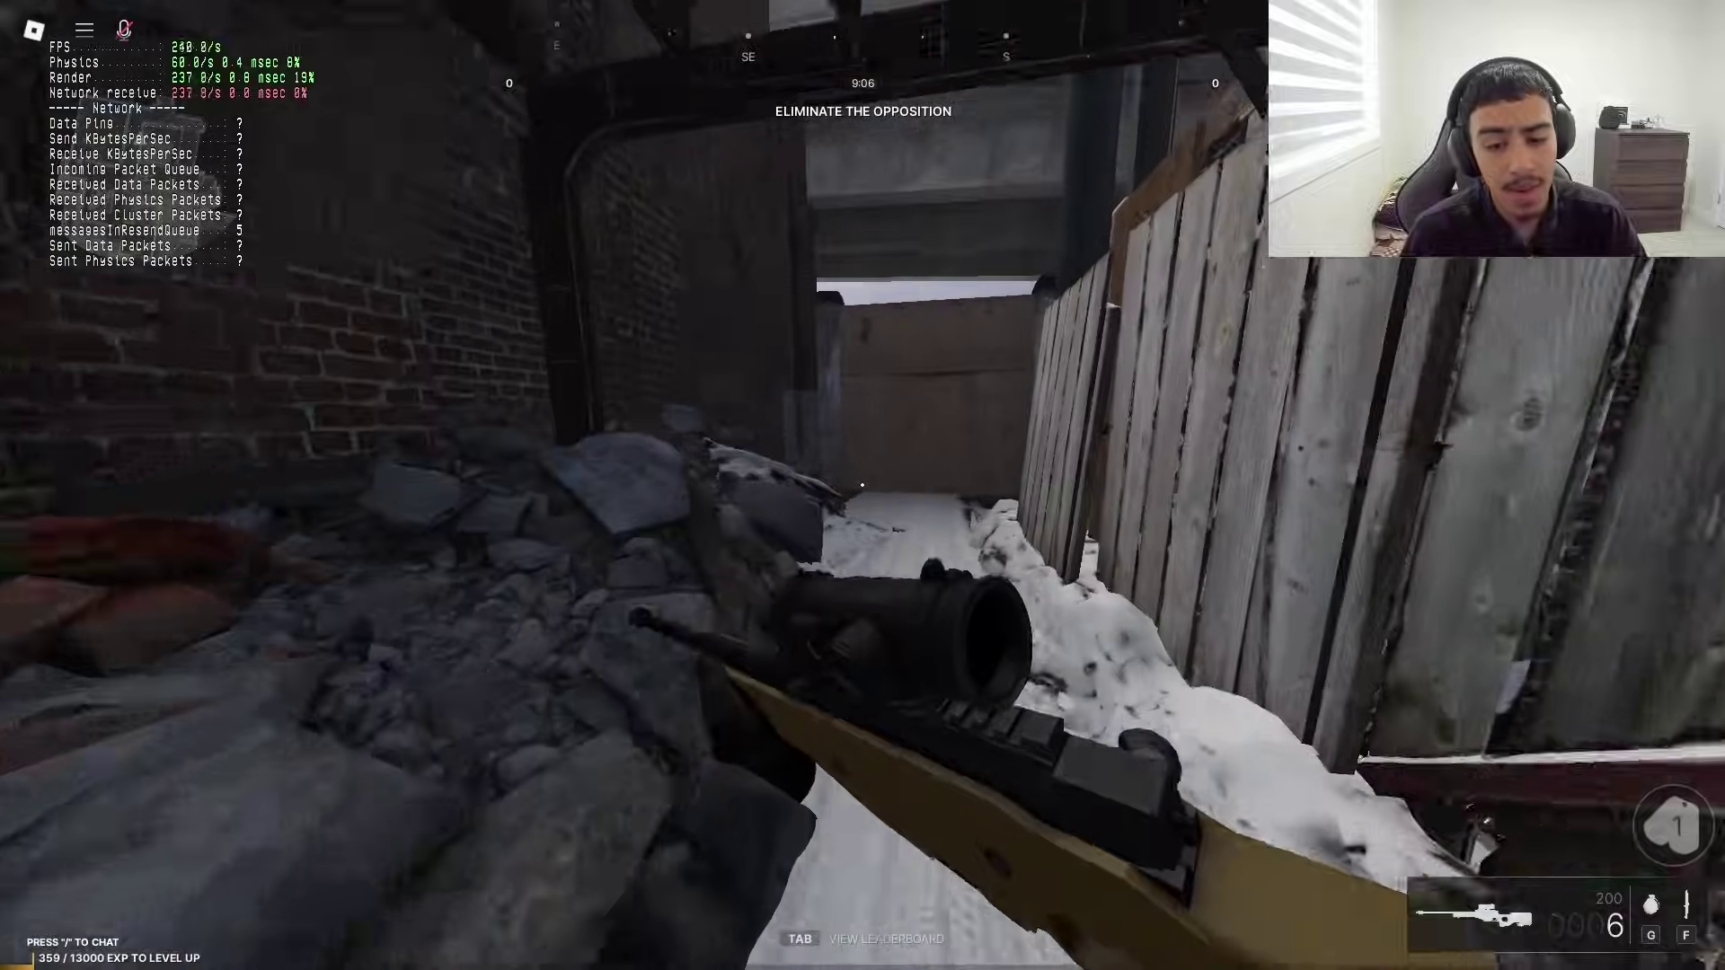
pyautogui.press('w')
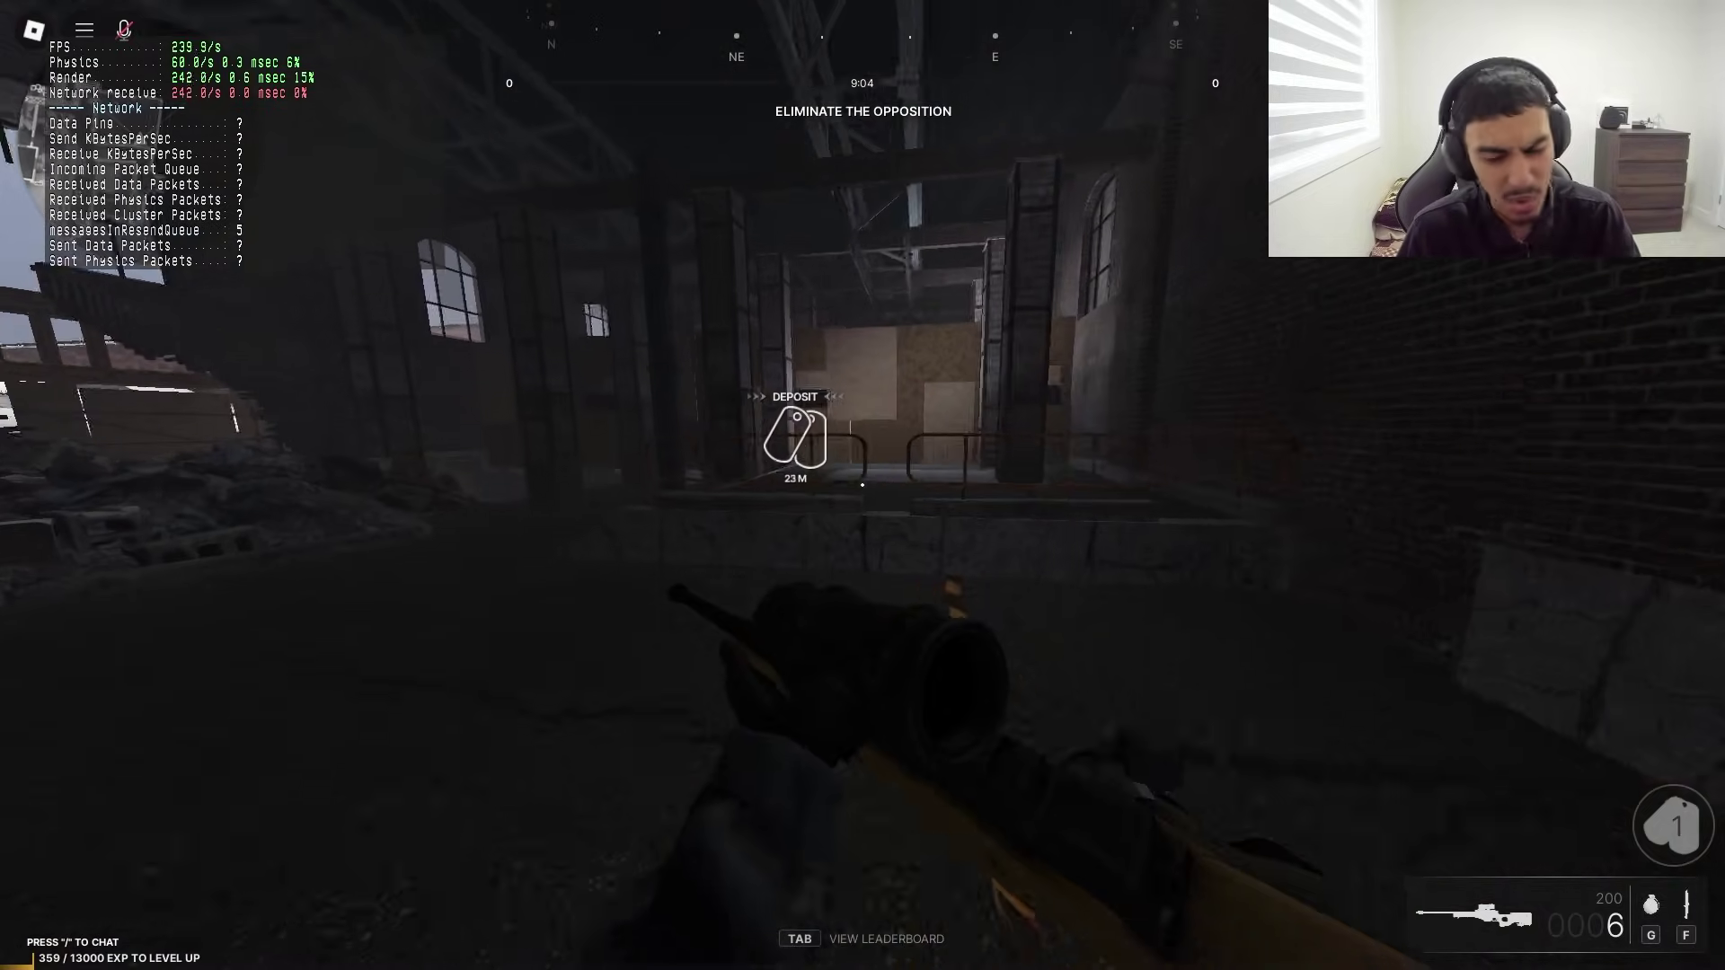
pyautogui.press('w')
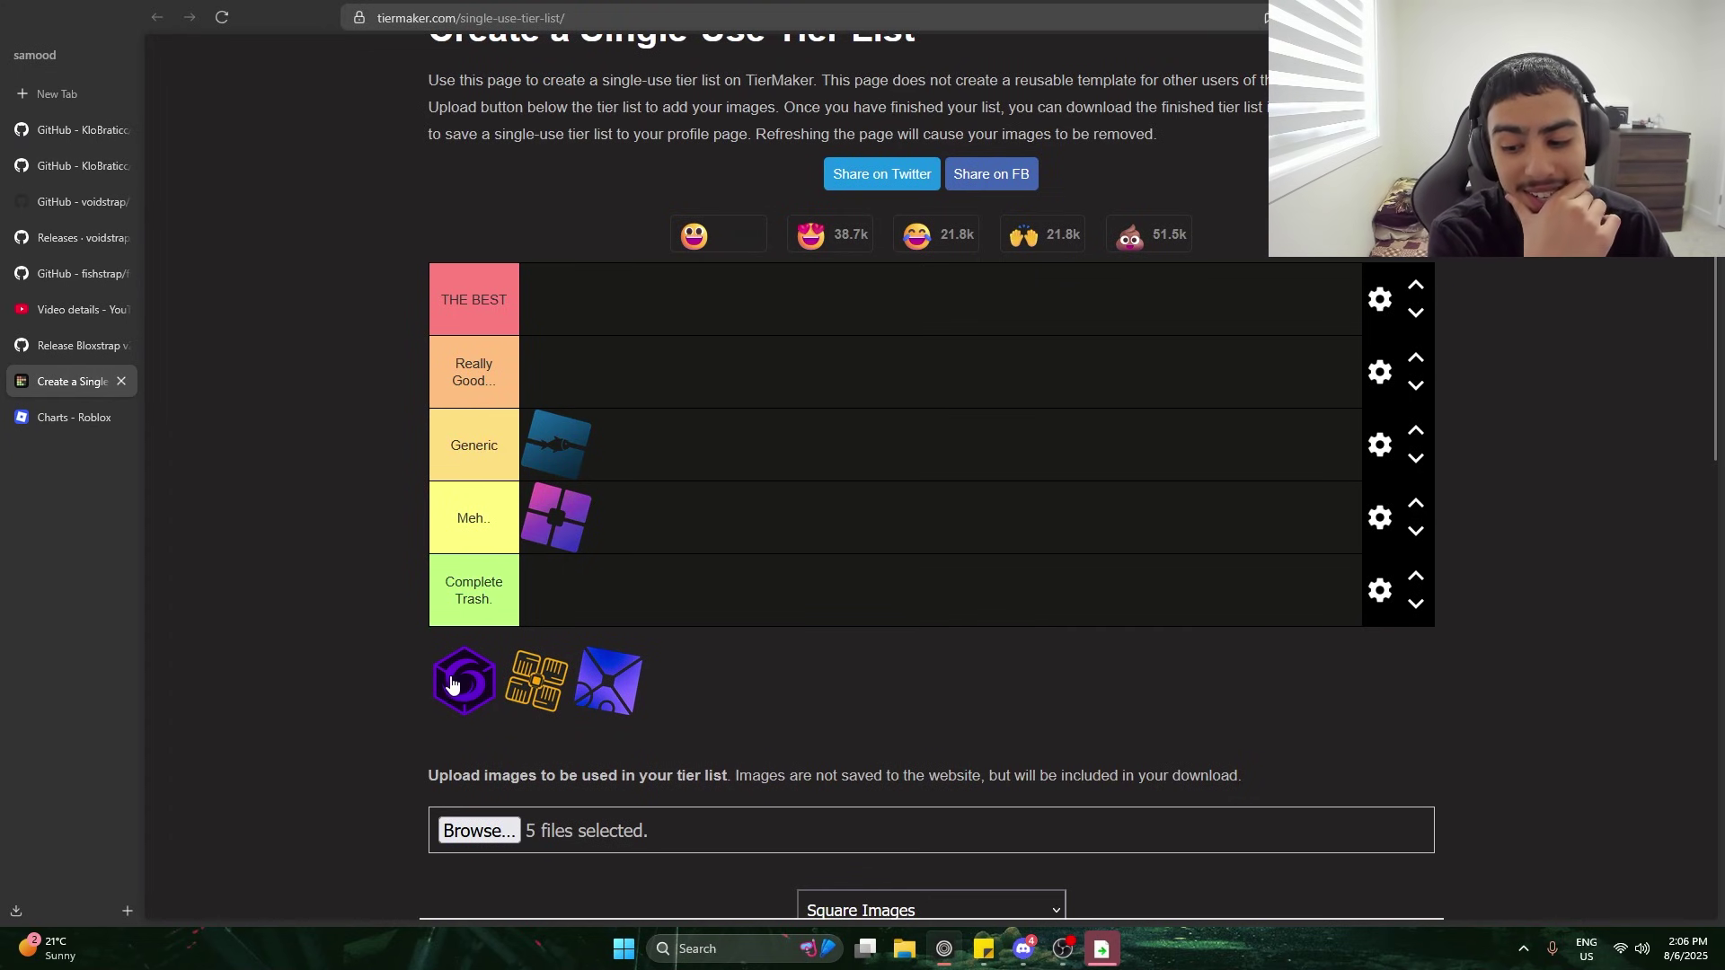
# Place the purple hexagon launcher in Really Good and the gold launcher icon in Complete Trash
pyautogui.moveTo(451, 684); pyautogui.dragTo(548, 378)
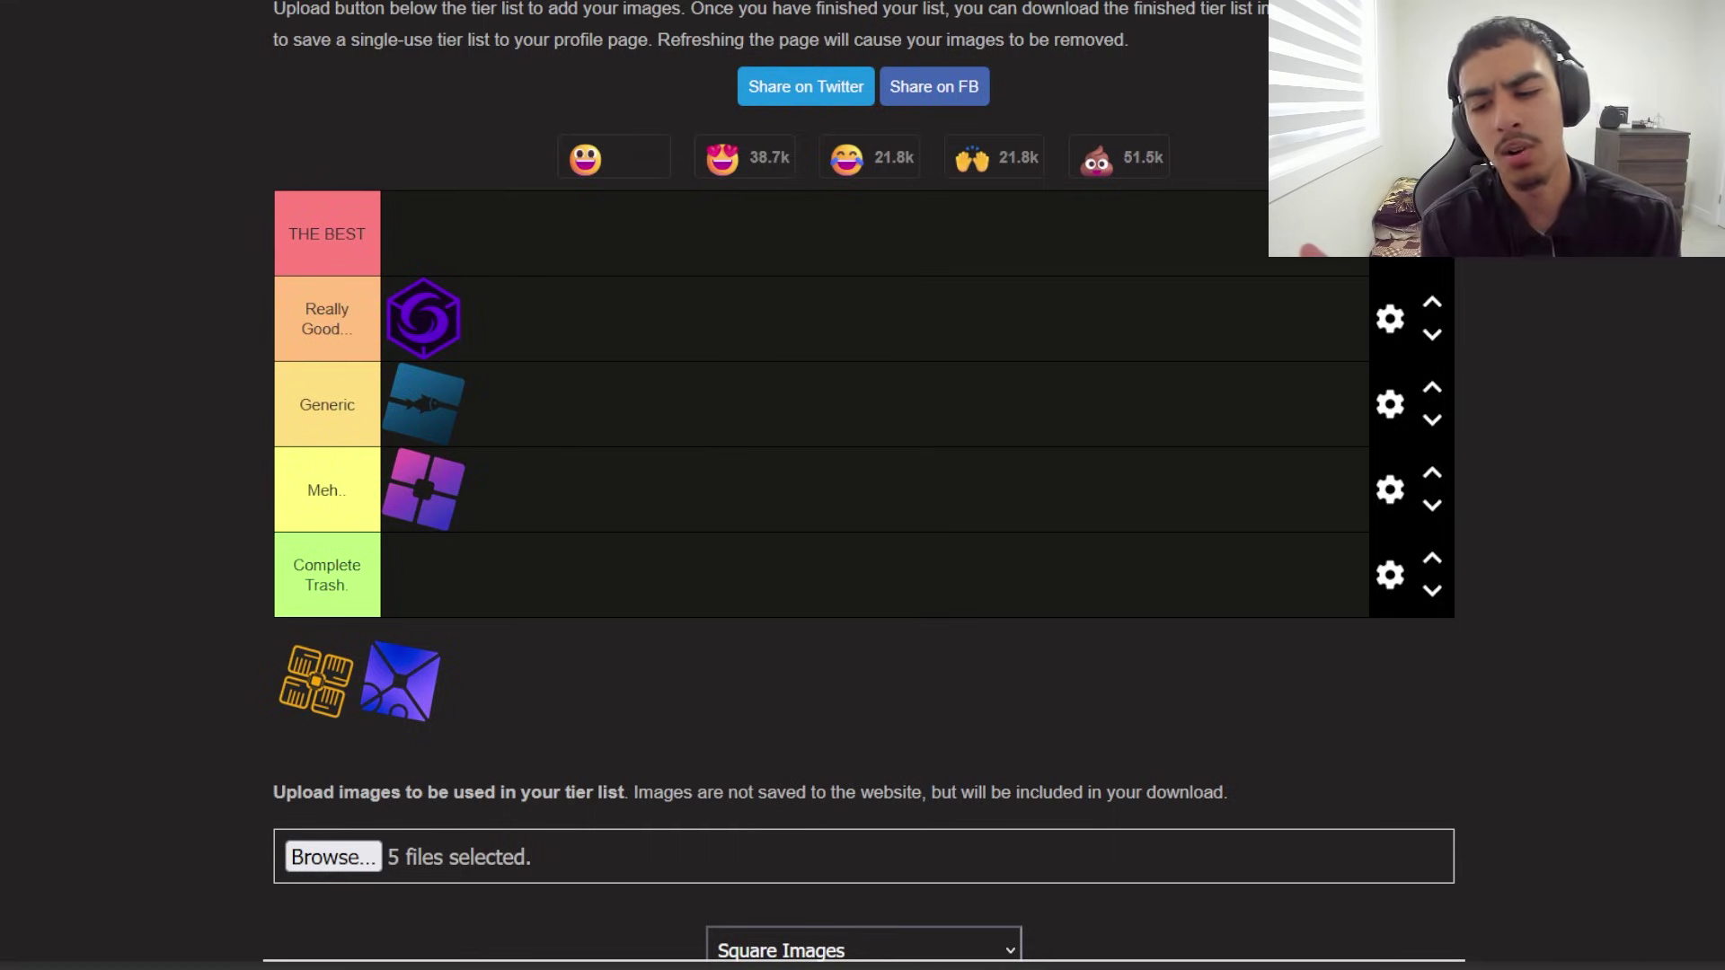
pyautogui.moveTo(315, 681); pyautogui.dragTo(424, 575)
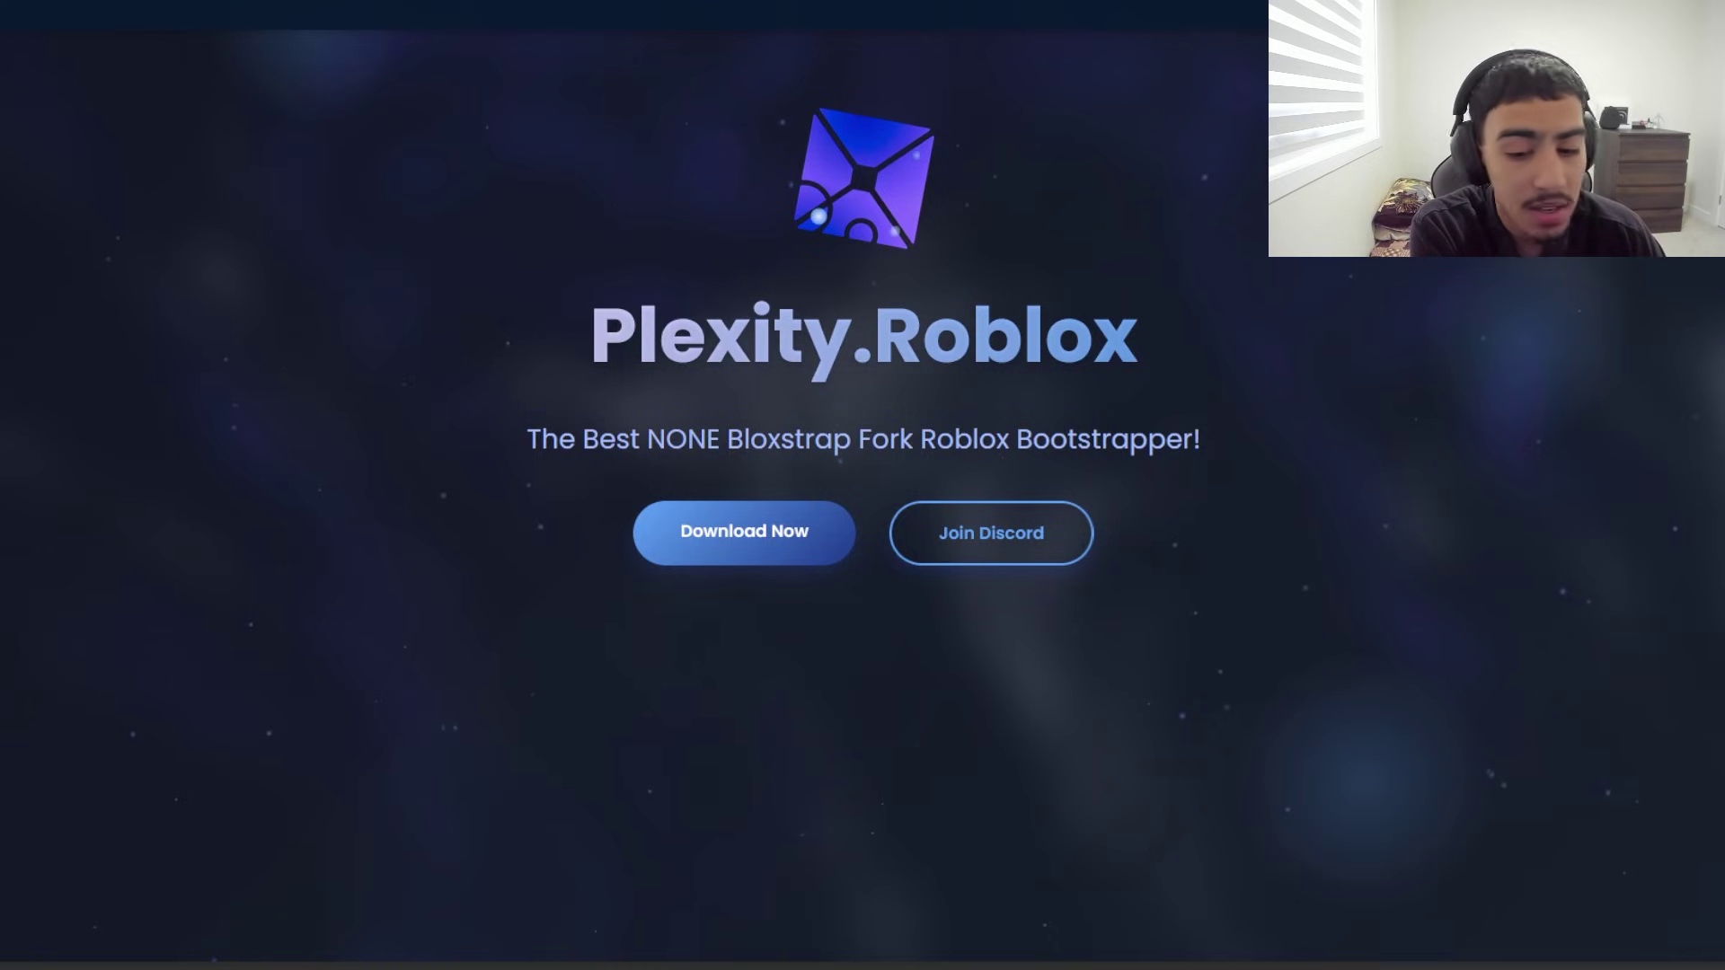
# Browse the Plexity.Roblox Premium Features, then follow Download Now to the GitHub releases page
pyautogui.moveTo(616, 474); pyautogui.dragTo(918, 475)
pyautogui.scroll(-8, 862, 485)
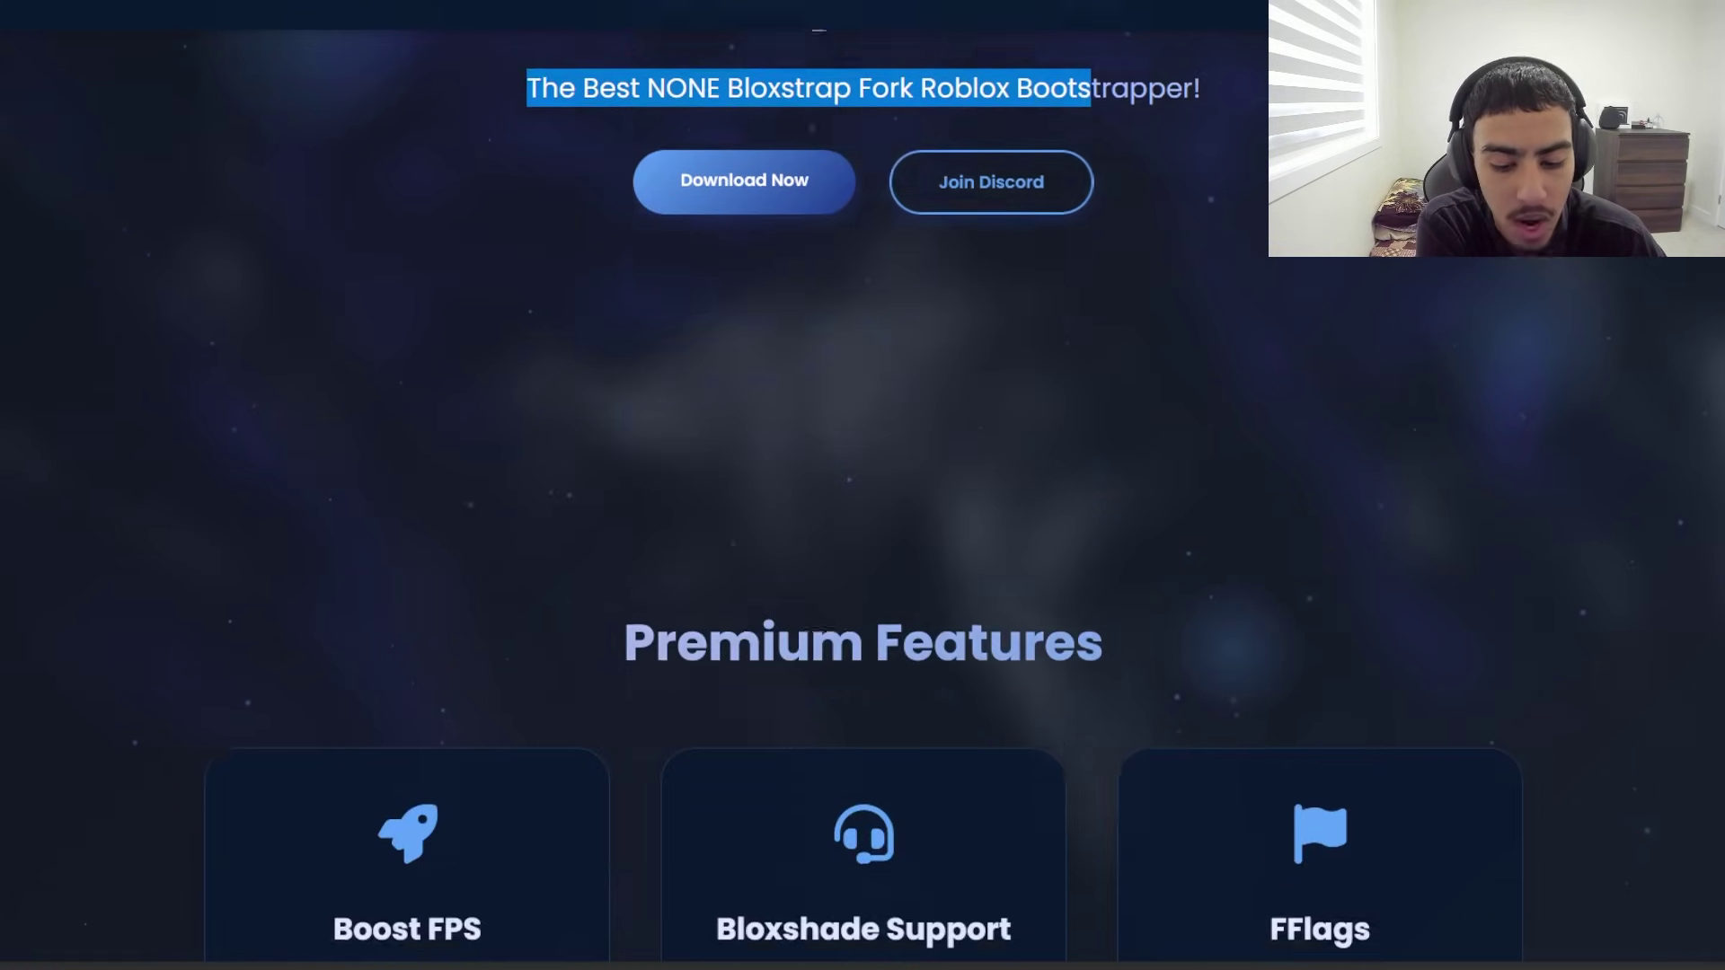
pyautogui.scroll(-3, 407, 360)
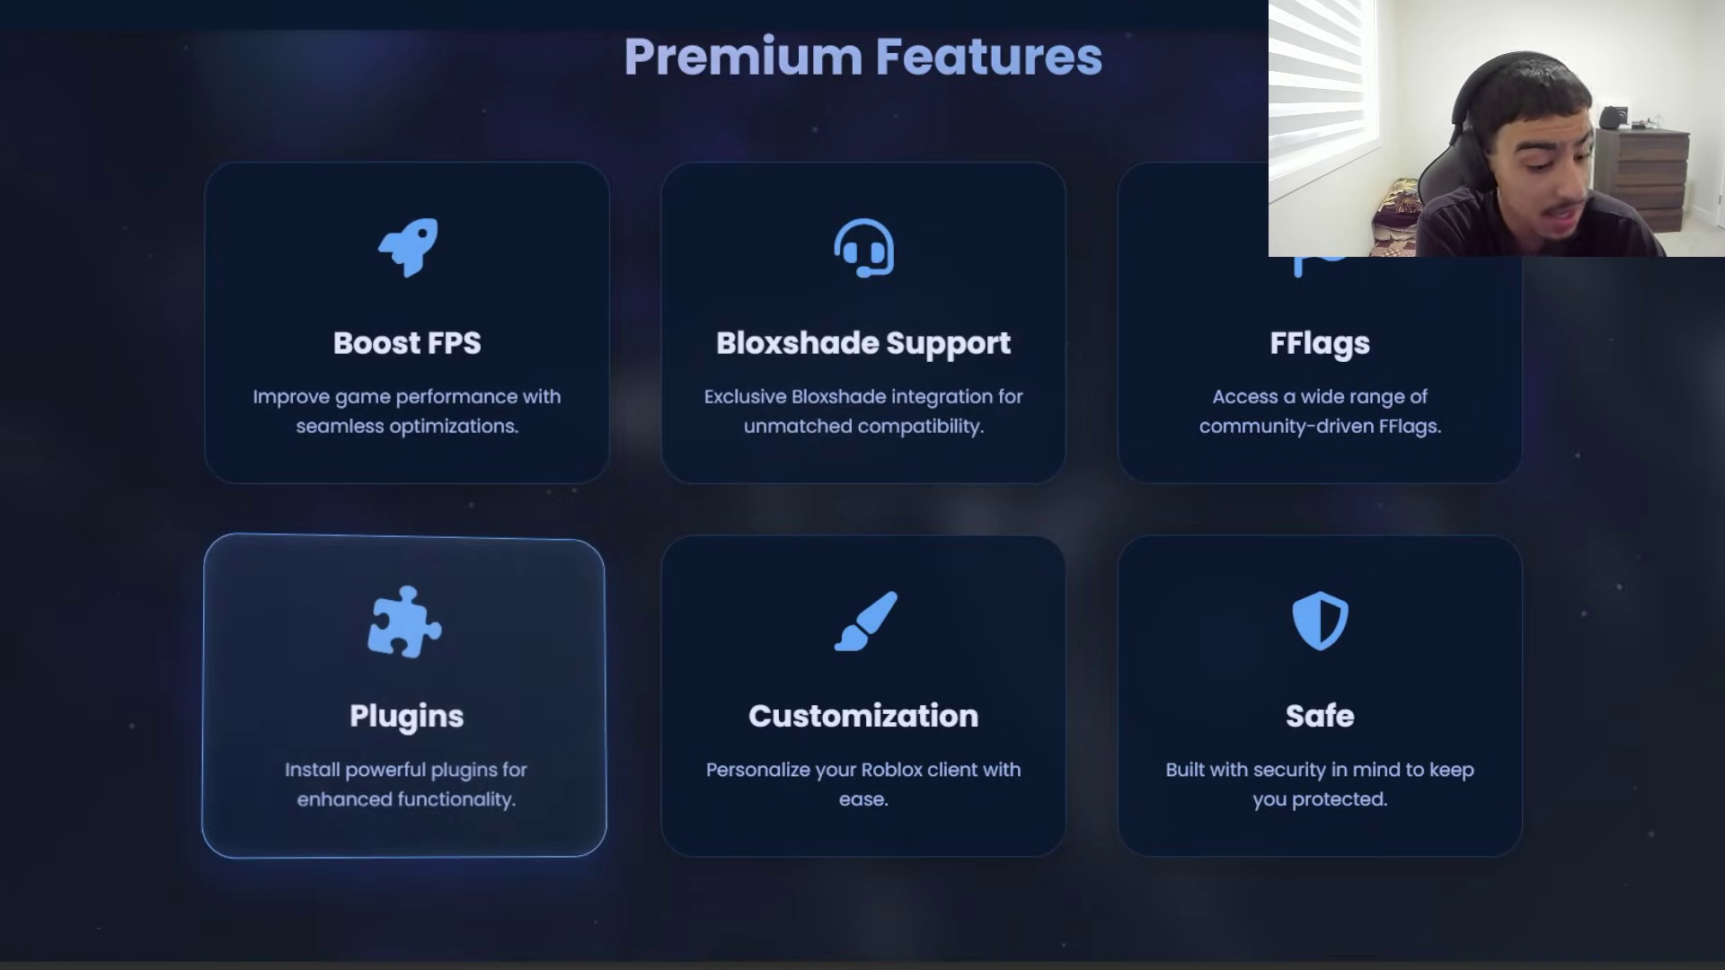
pyautogui.scroll(-4, 404, 629)
pyautogui.scroll(15, 861, 359)
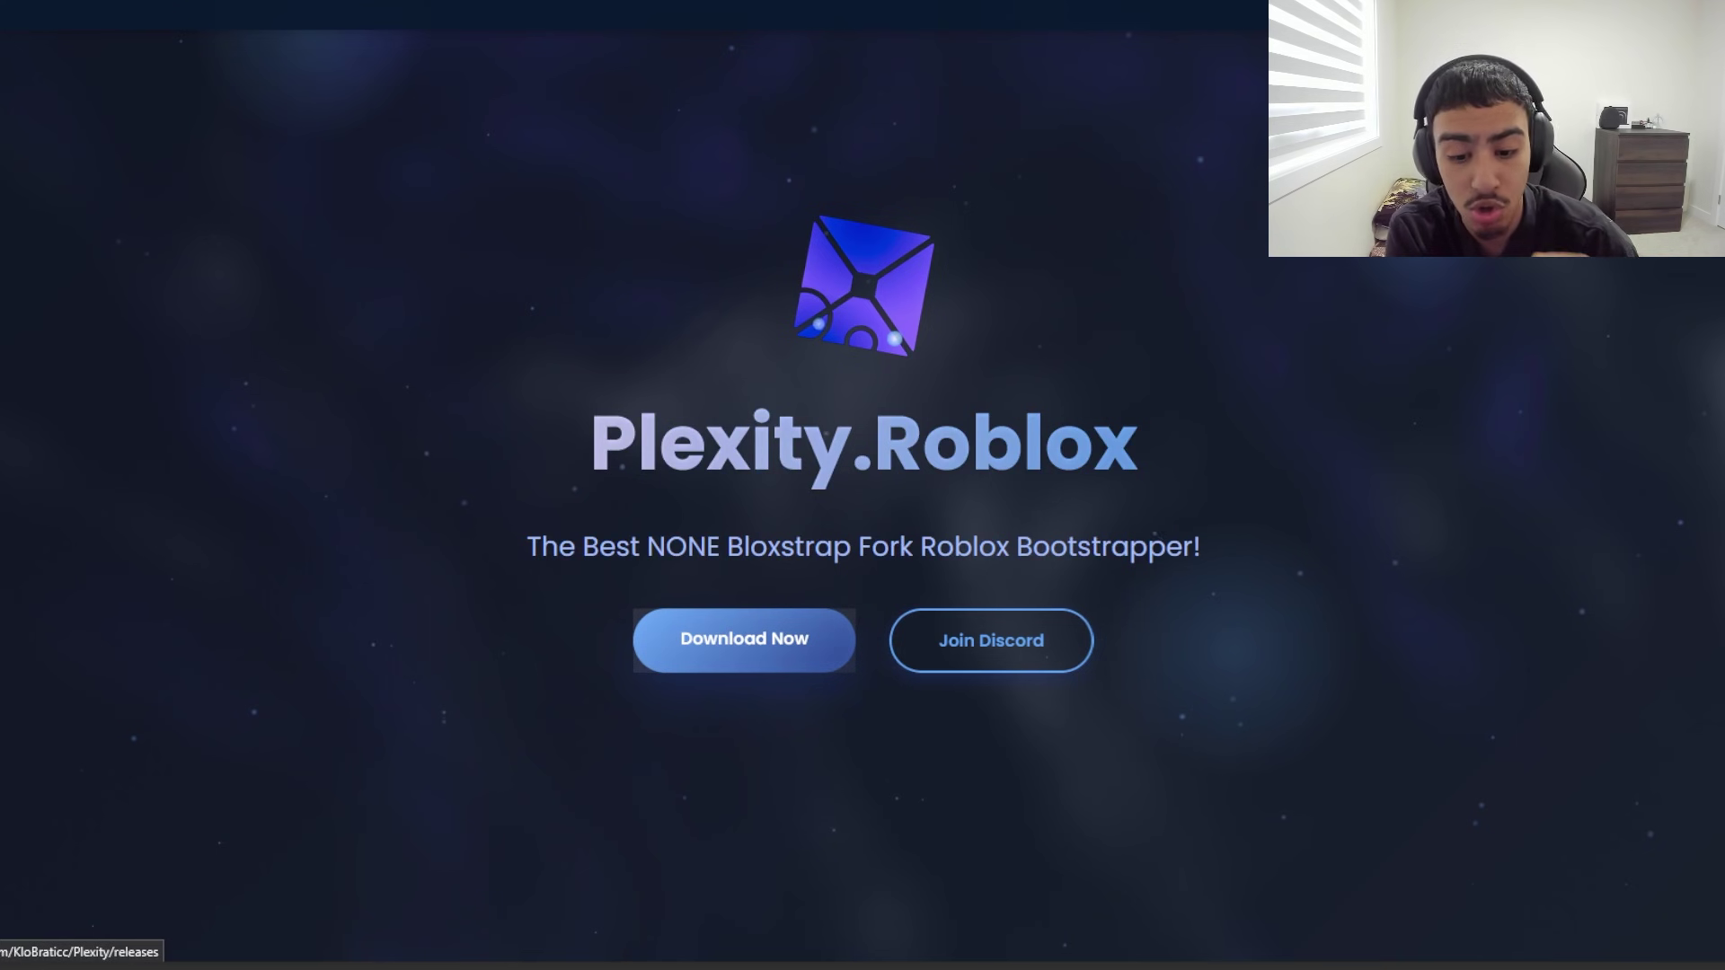
pyautogui.click(744, 639)
pyautogui.scroll(-4, 863, 485)
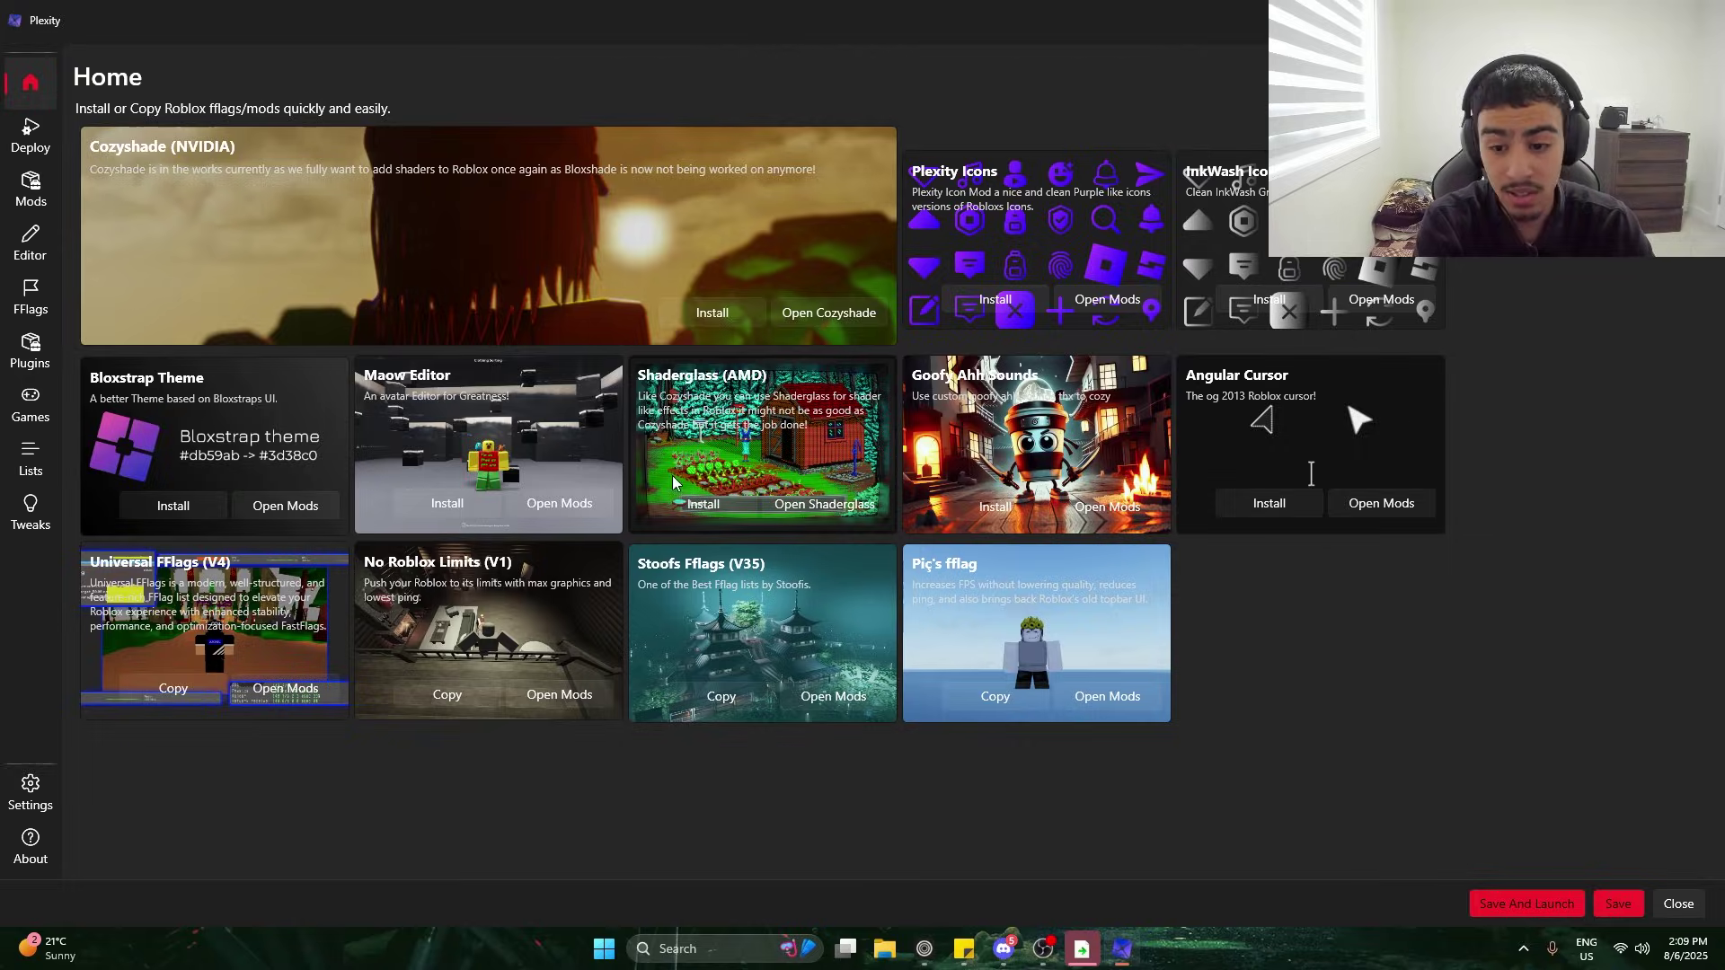
# Browse Plexity's Mods, Editor, Games, Lists and Tweaks pages, ending on the FFlags page
pyautogui.click(706, 506)
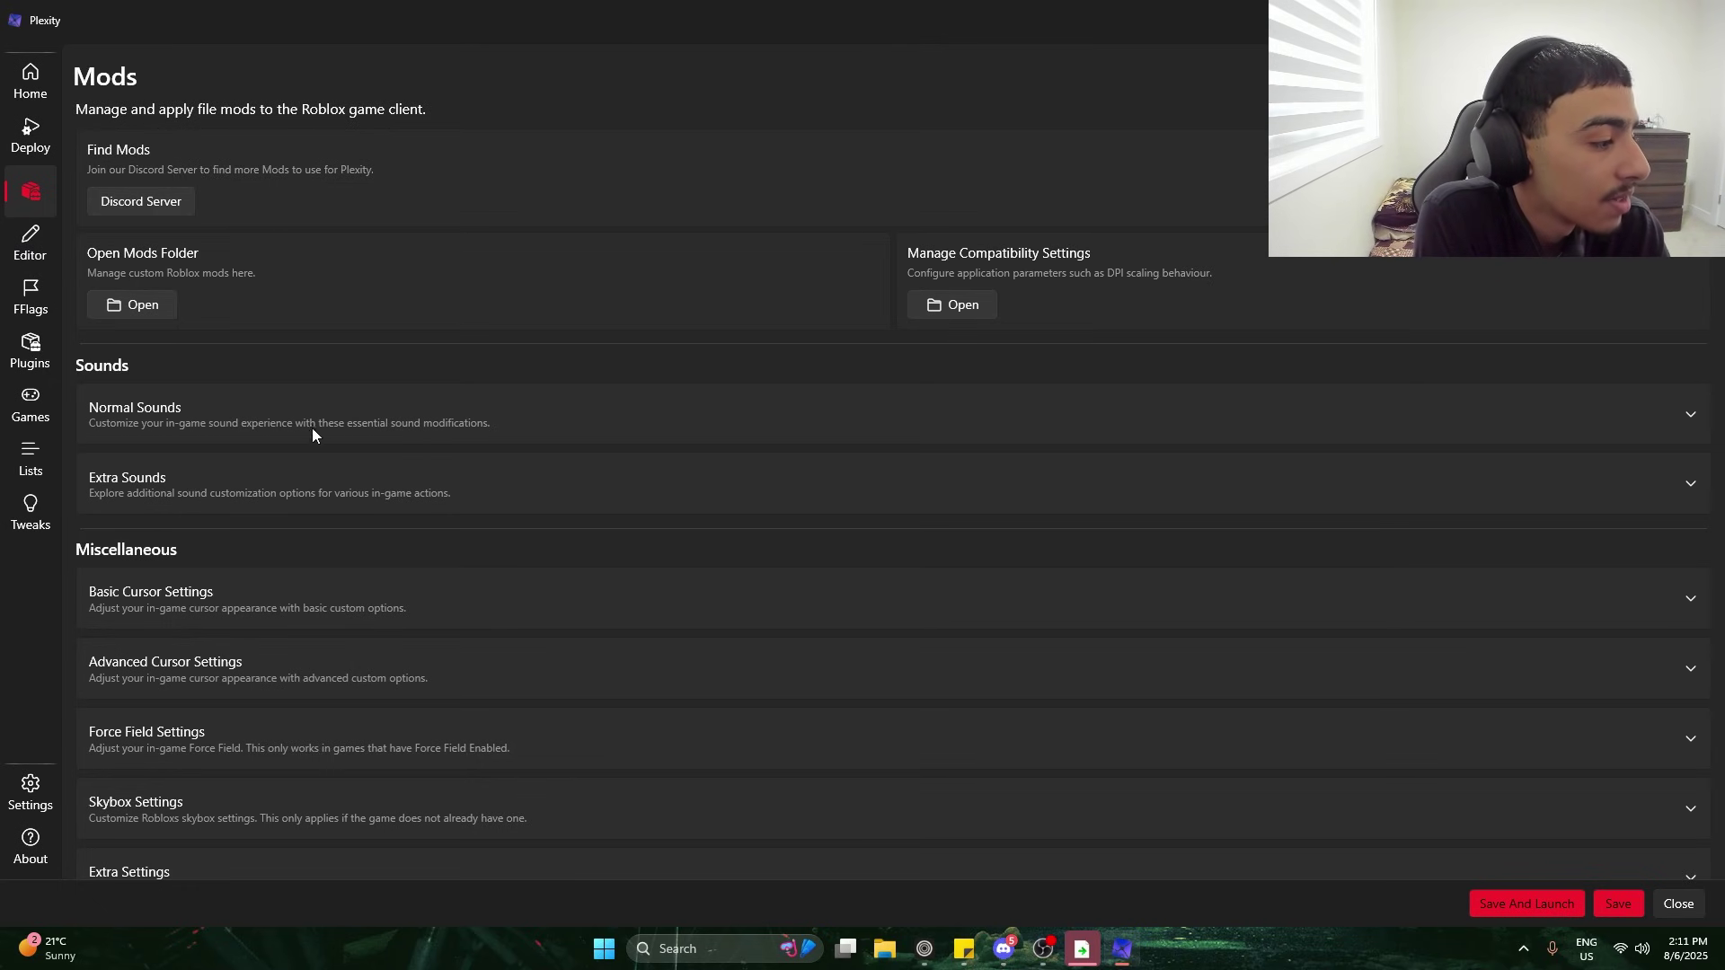
pyautogui.scroll(-2, 142, 333)
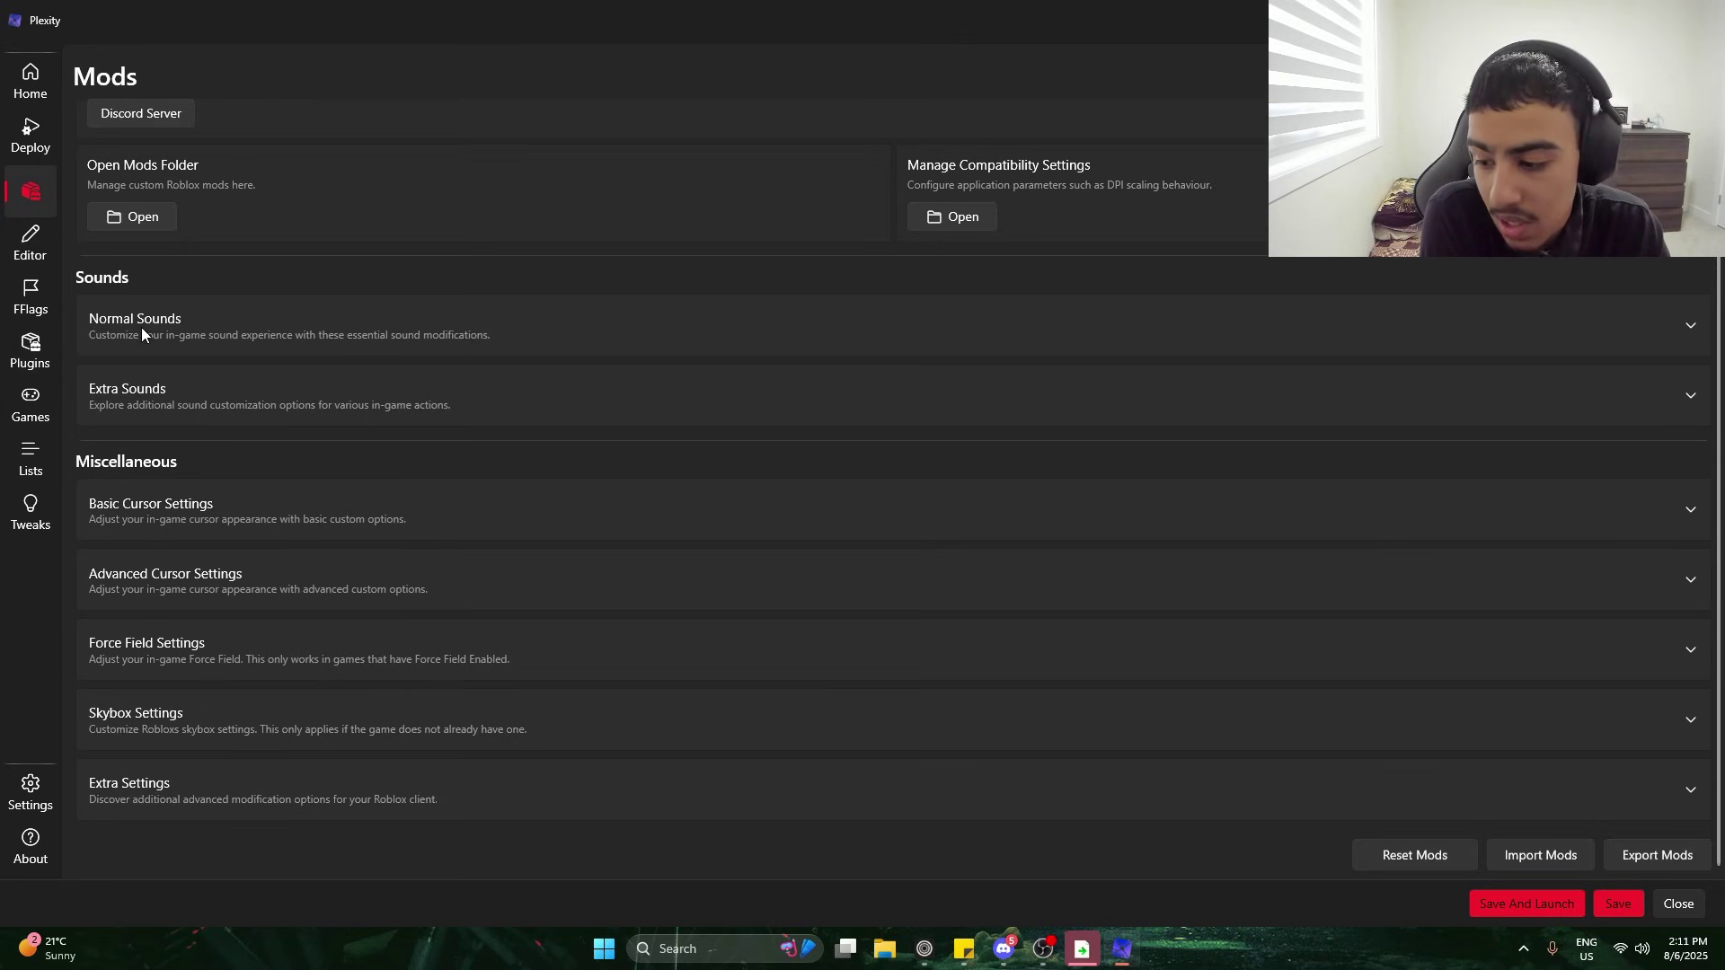
pyautogui.click(28, 269)
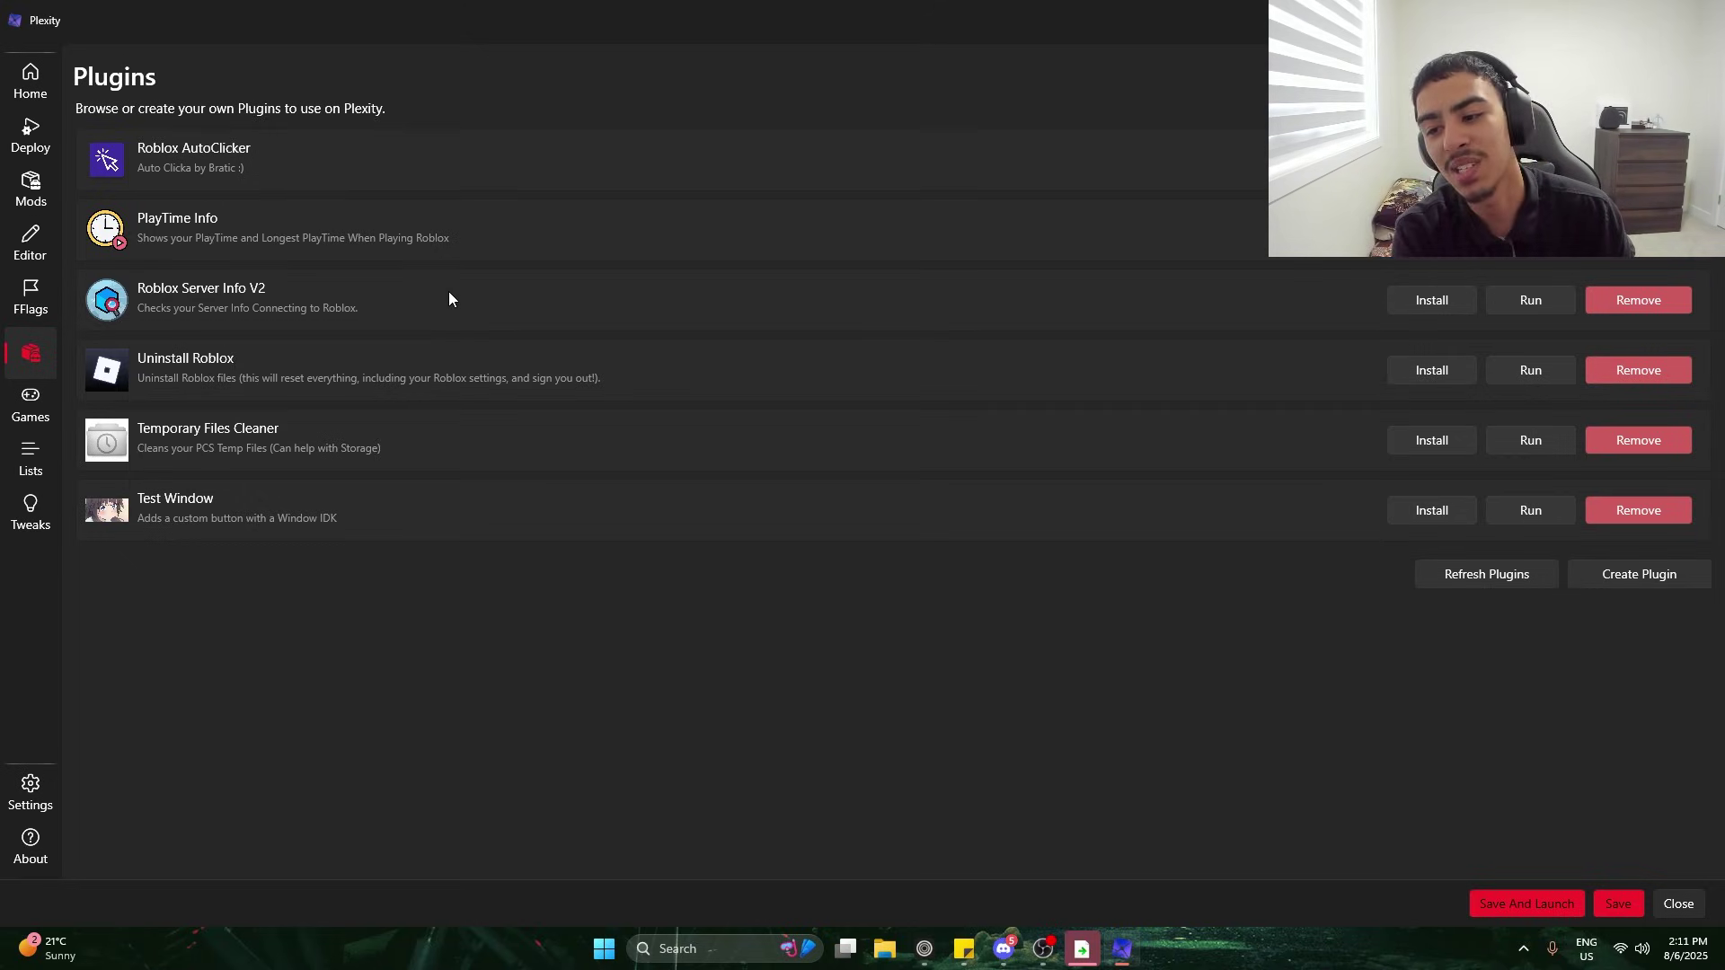
pyautogui.click(30, 404)
pyautogui.click(27, 462)
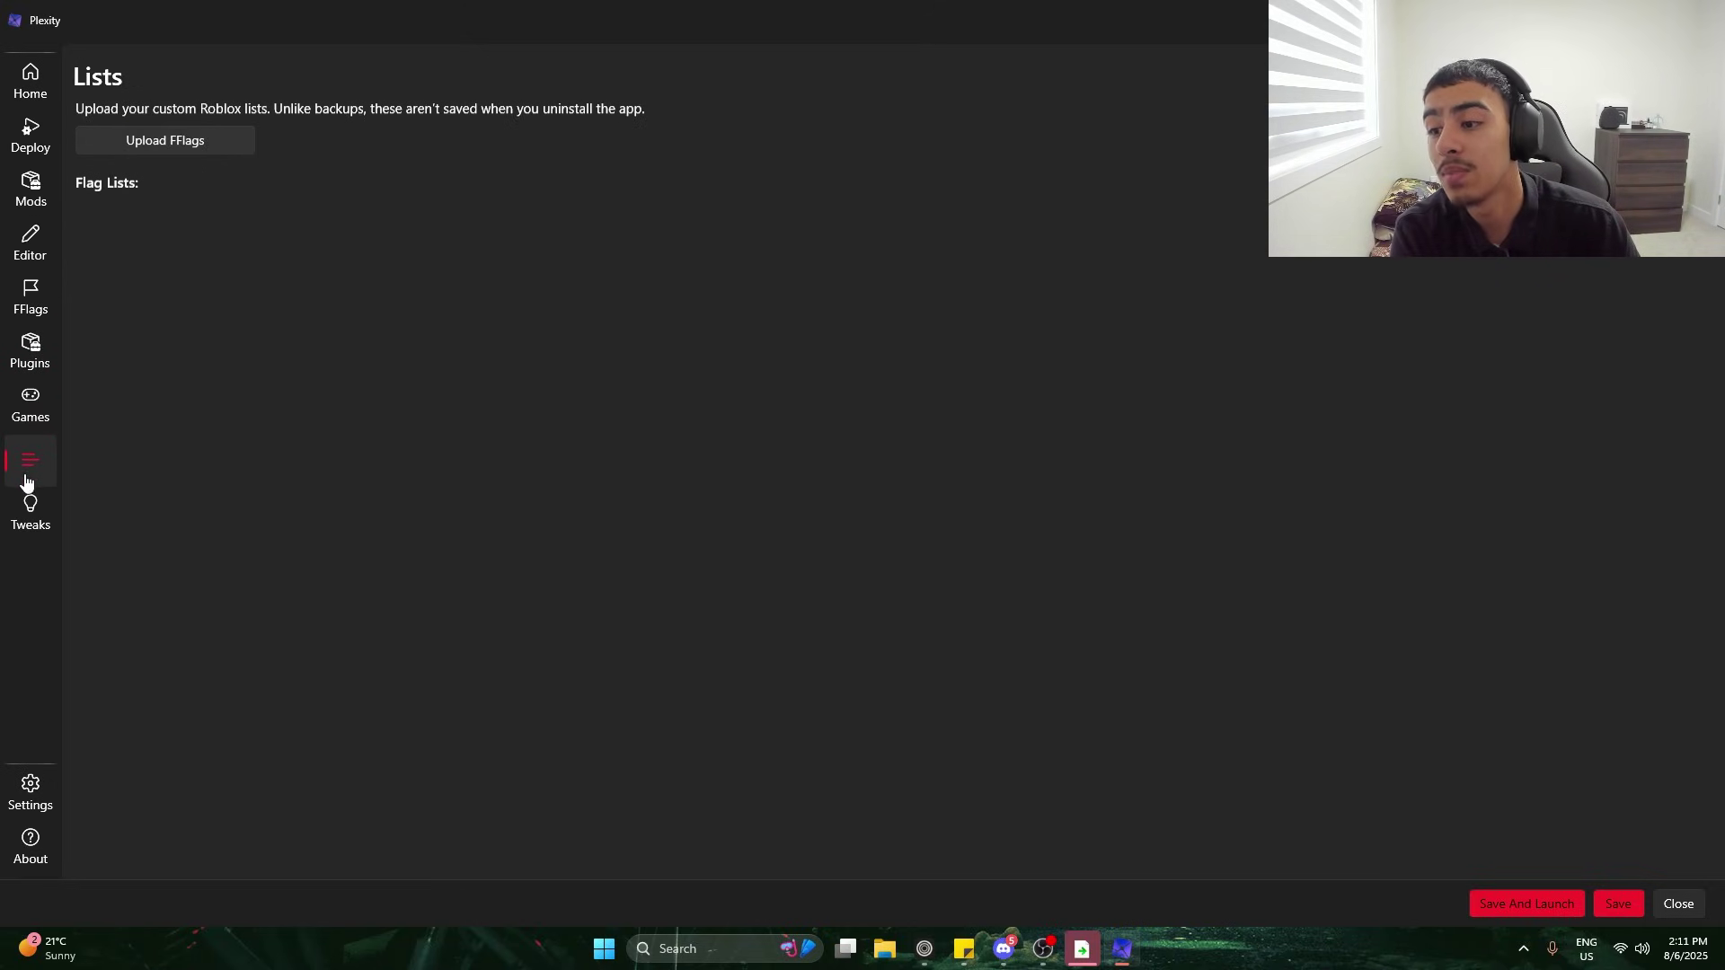
pyautogui.click(31, 514)
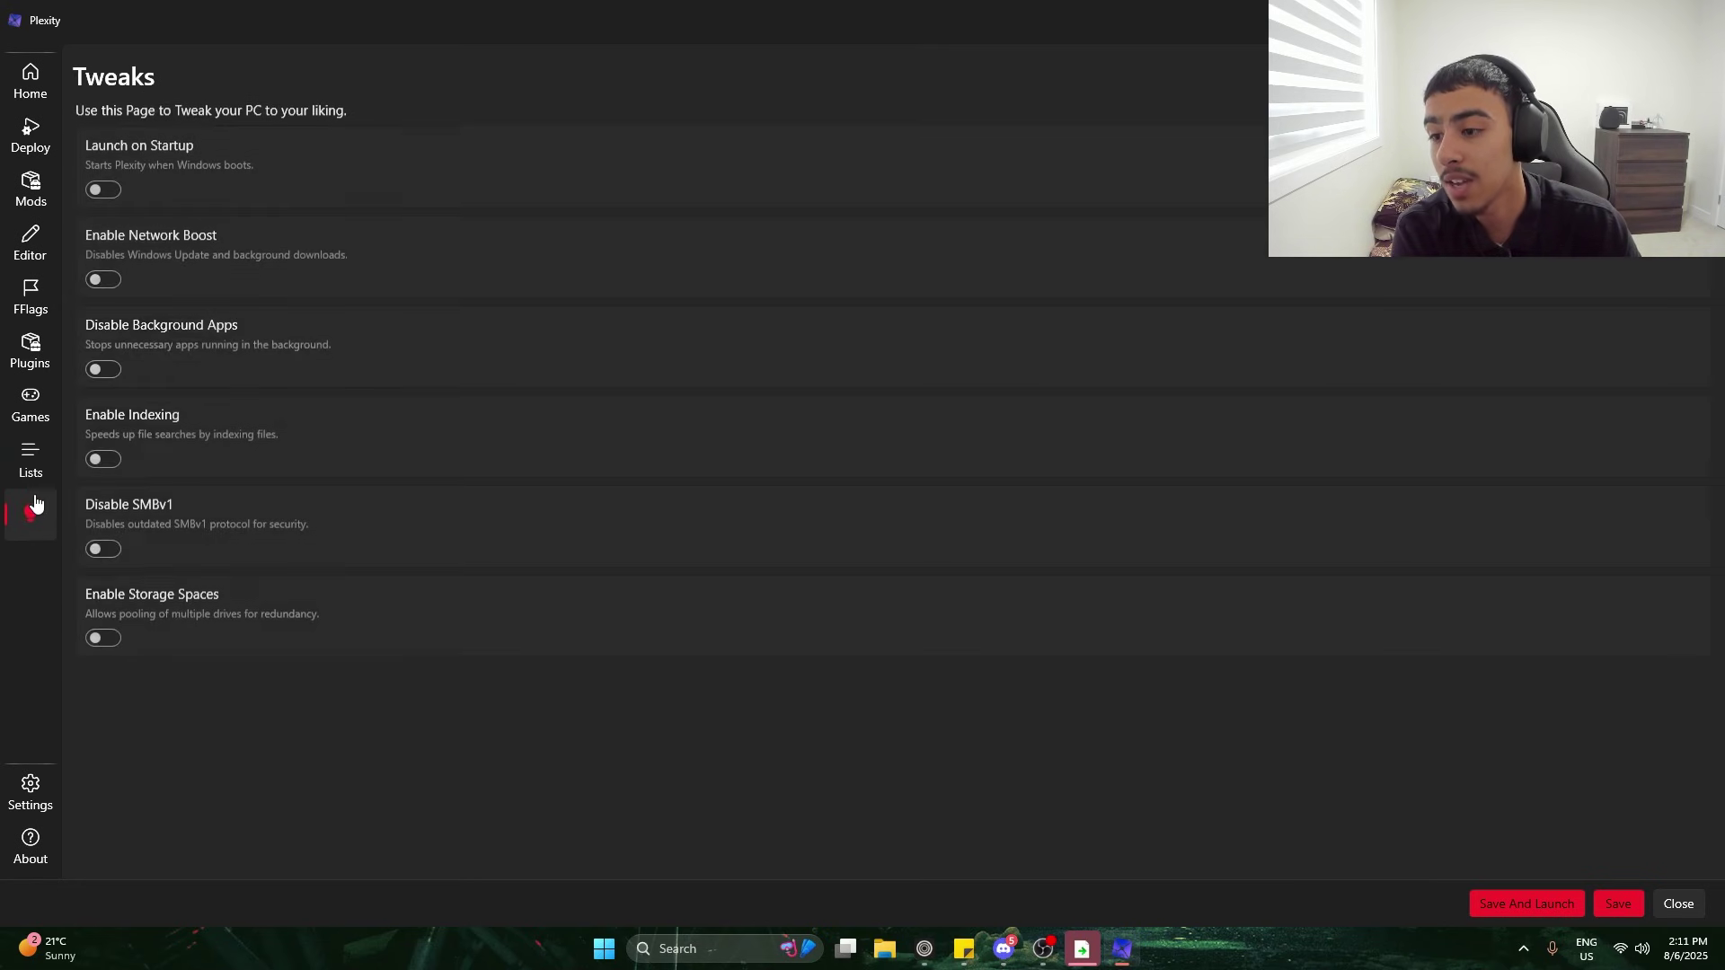
pyautogui.click(30, 297)
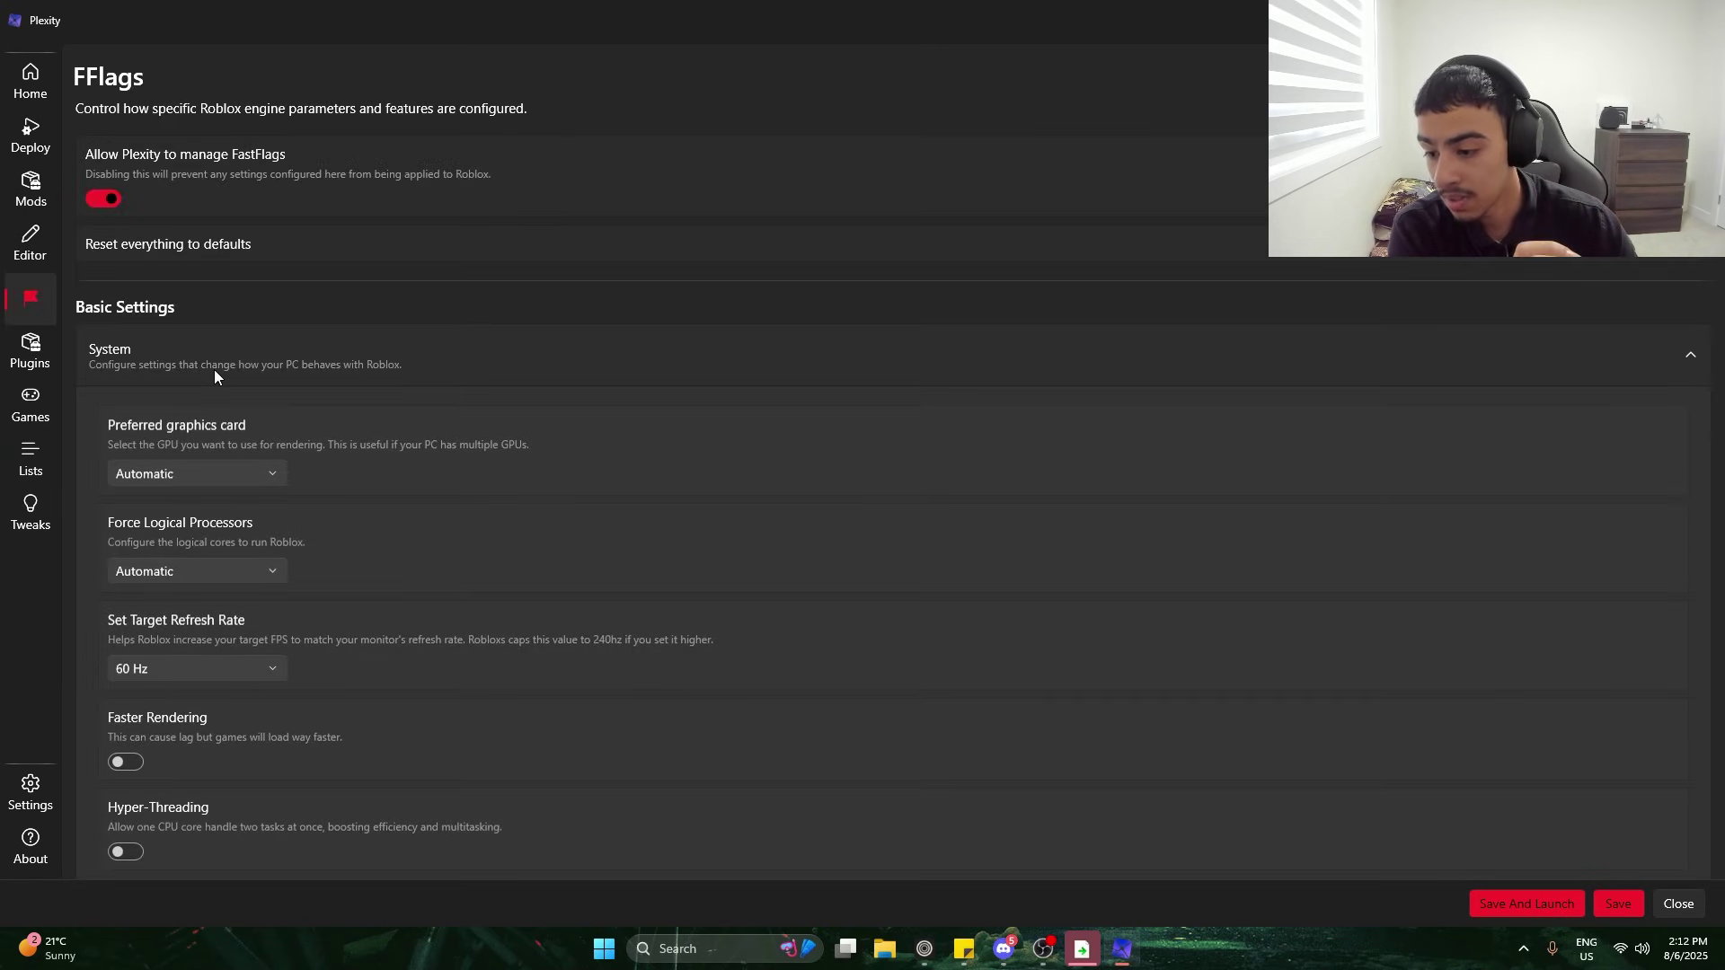
# In rendering and graphics settings, keep anti-aliasing at 1x and set texture quality to Lowest
pyautogui.scroll(-10, 214, 369)
pyautogui.click(165, 396)
pyautogui.click(167, 435)
pyautogui.click(167, 485)
pyautogui.click(191, 554)
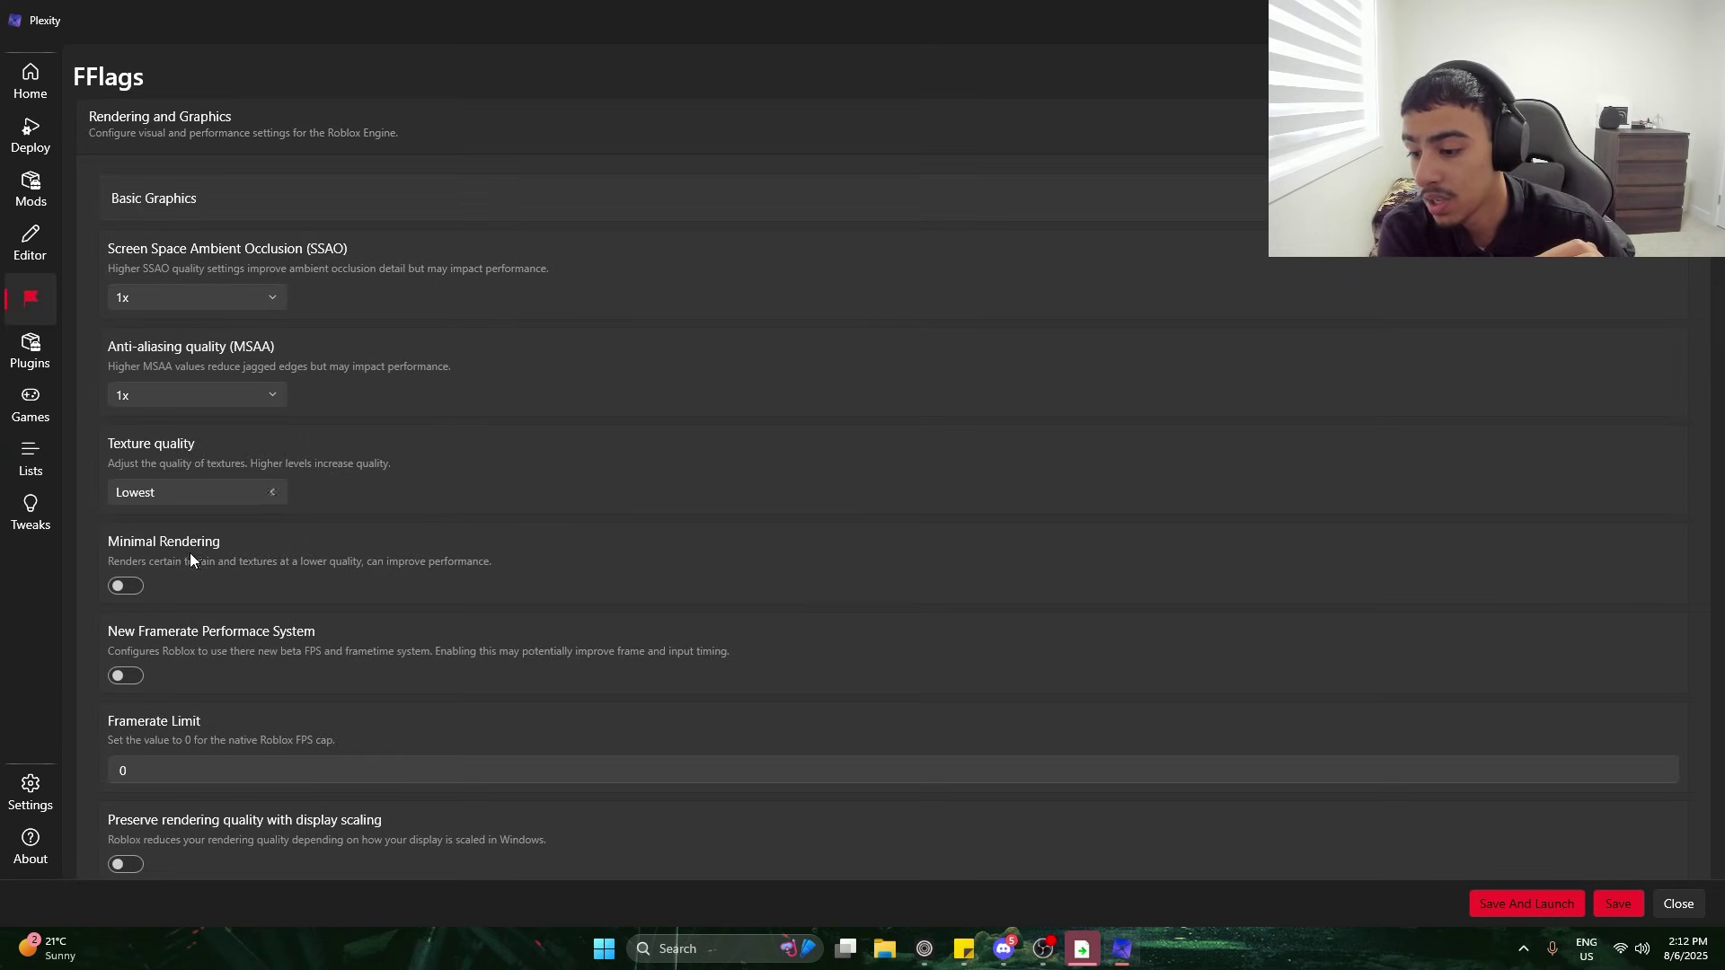
# Set Dynamic Resolution to 144p
pyautogui.scroll(-2, 184, 552)
pyautogui.scroll(-8, 198, 588)
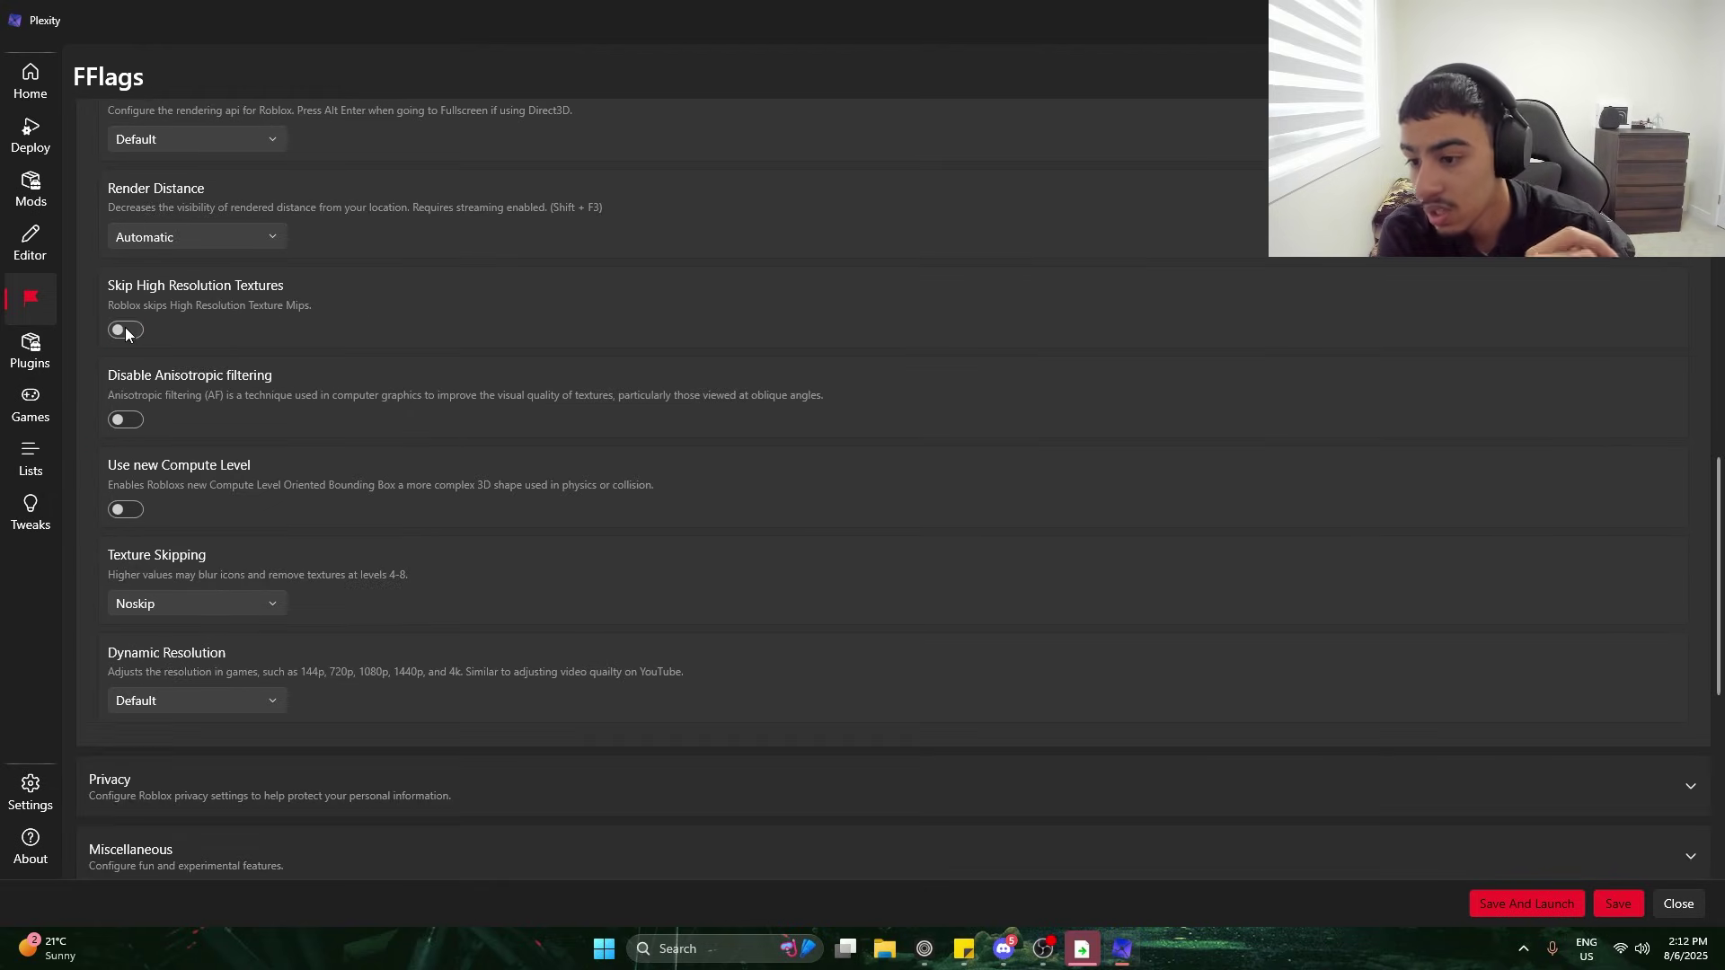
pyautogui.scroll(-2, 187, 428)
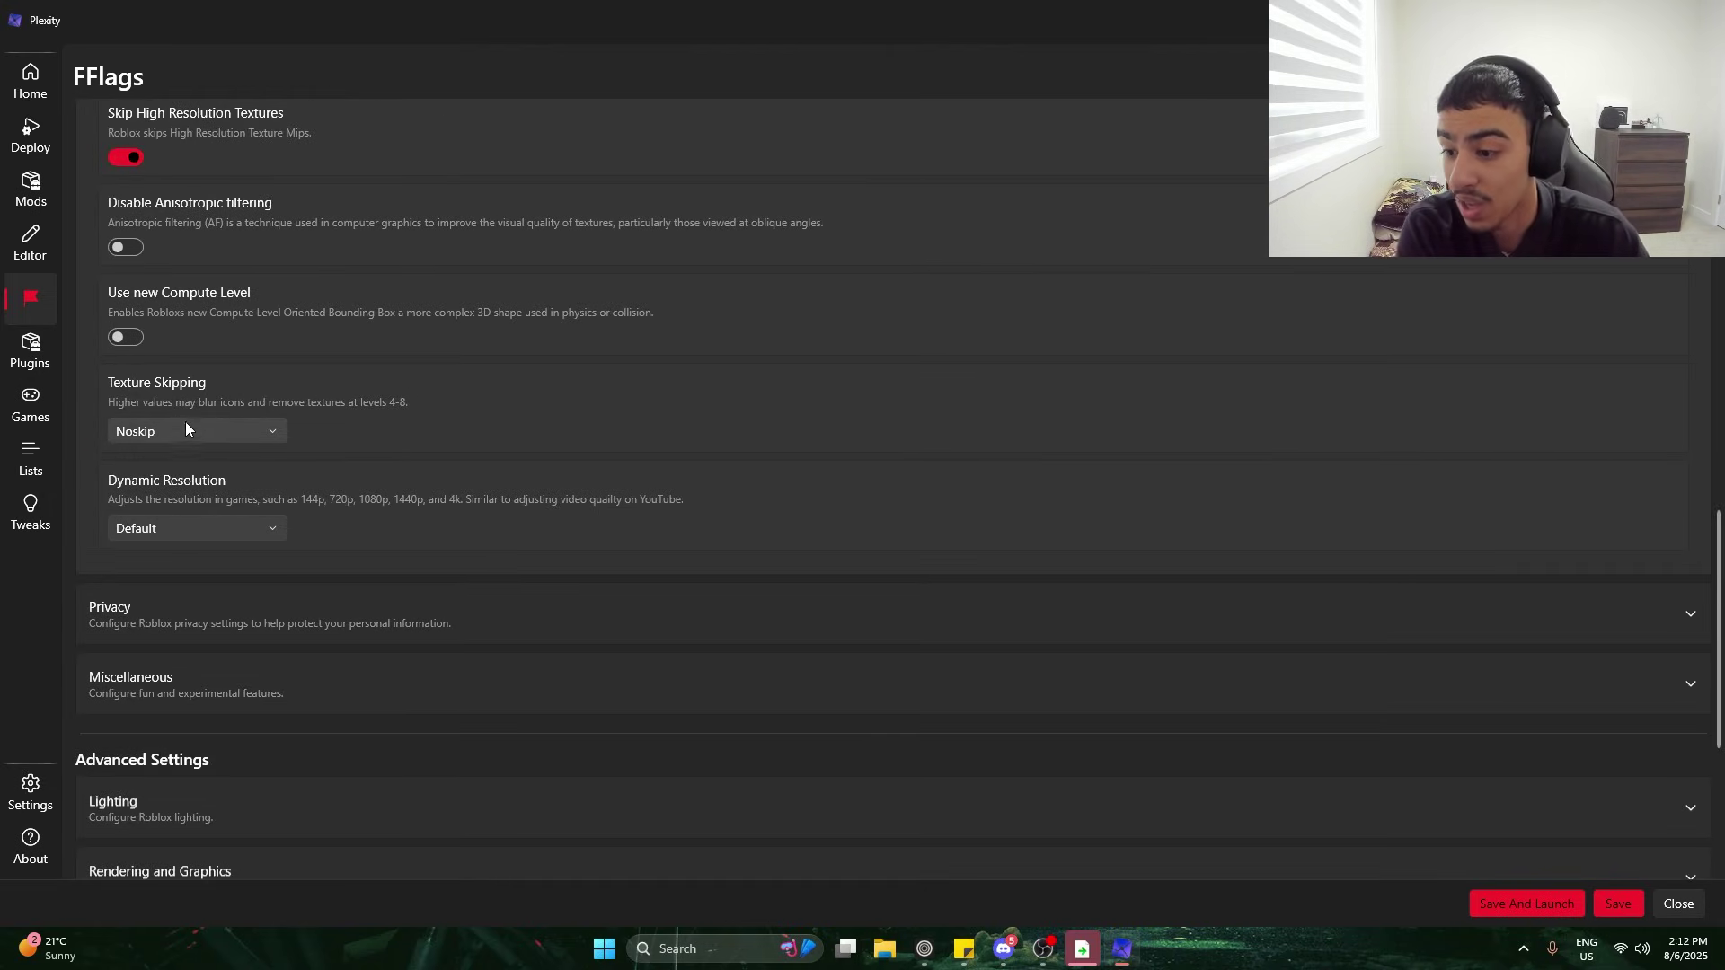
pyautogui.click(174, 526)
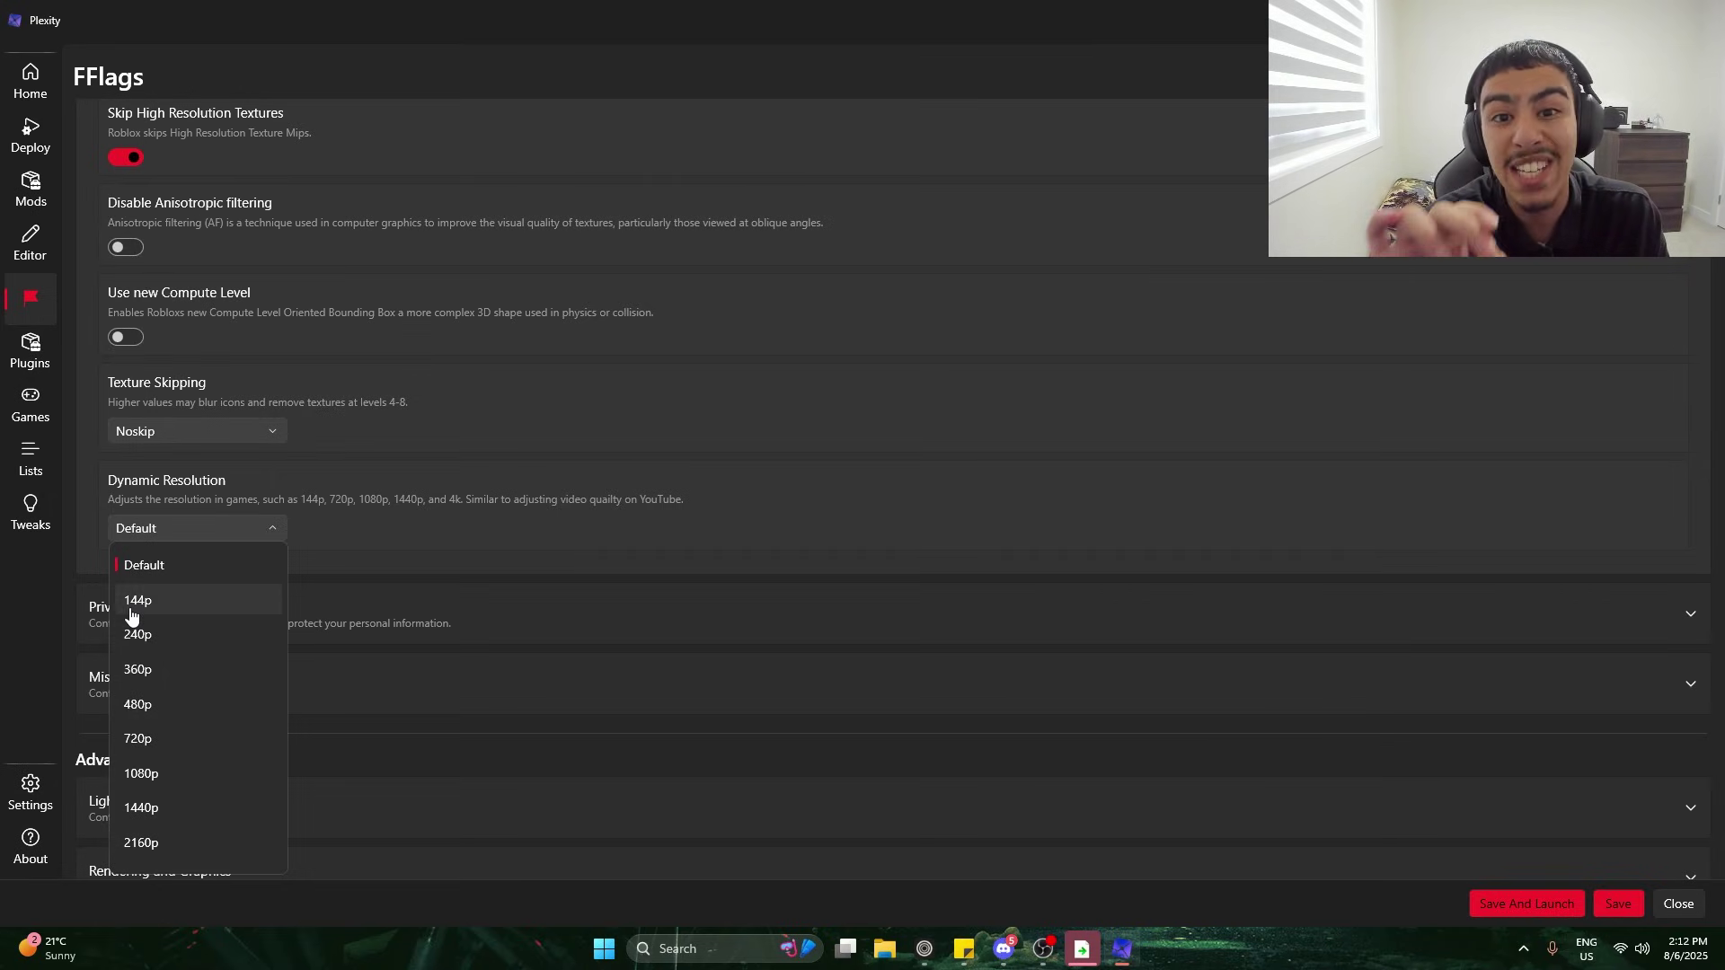
pyautogui.click(187, 610)
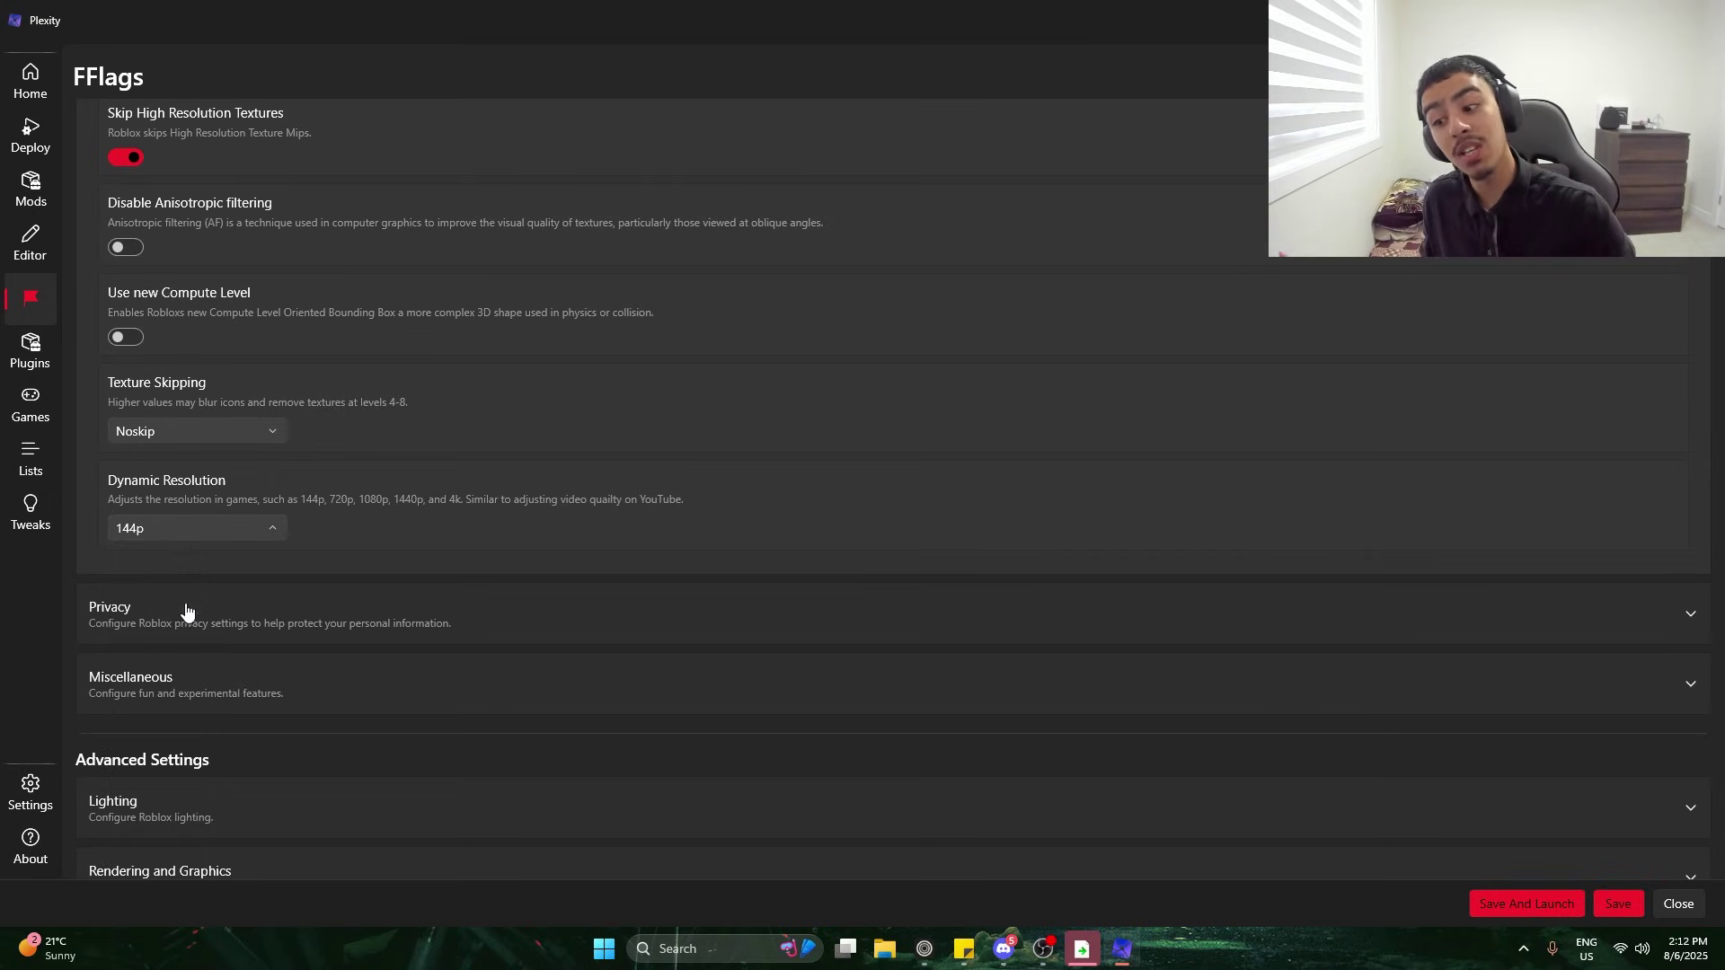
# Check the Privacy and Miscellaneous sections, then save the FFlags and launch Roblox
pyautogui.click(357, 620)
pyautogui.scroll(-2, 108, 544)
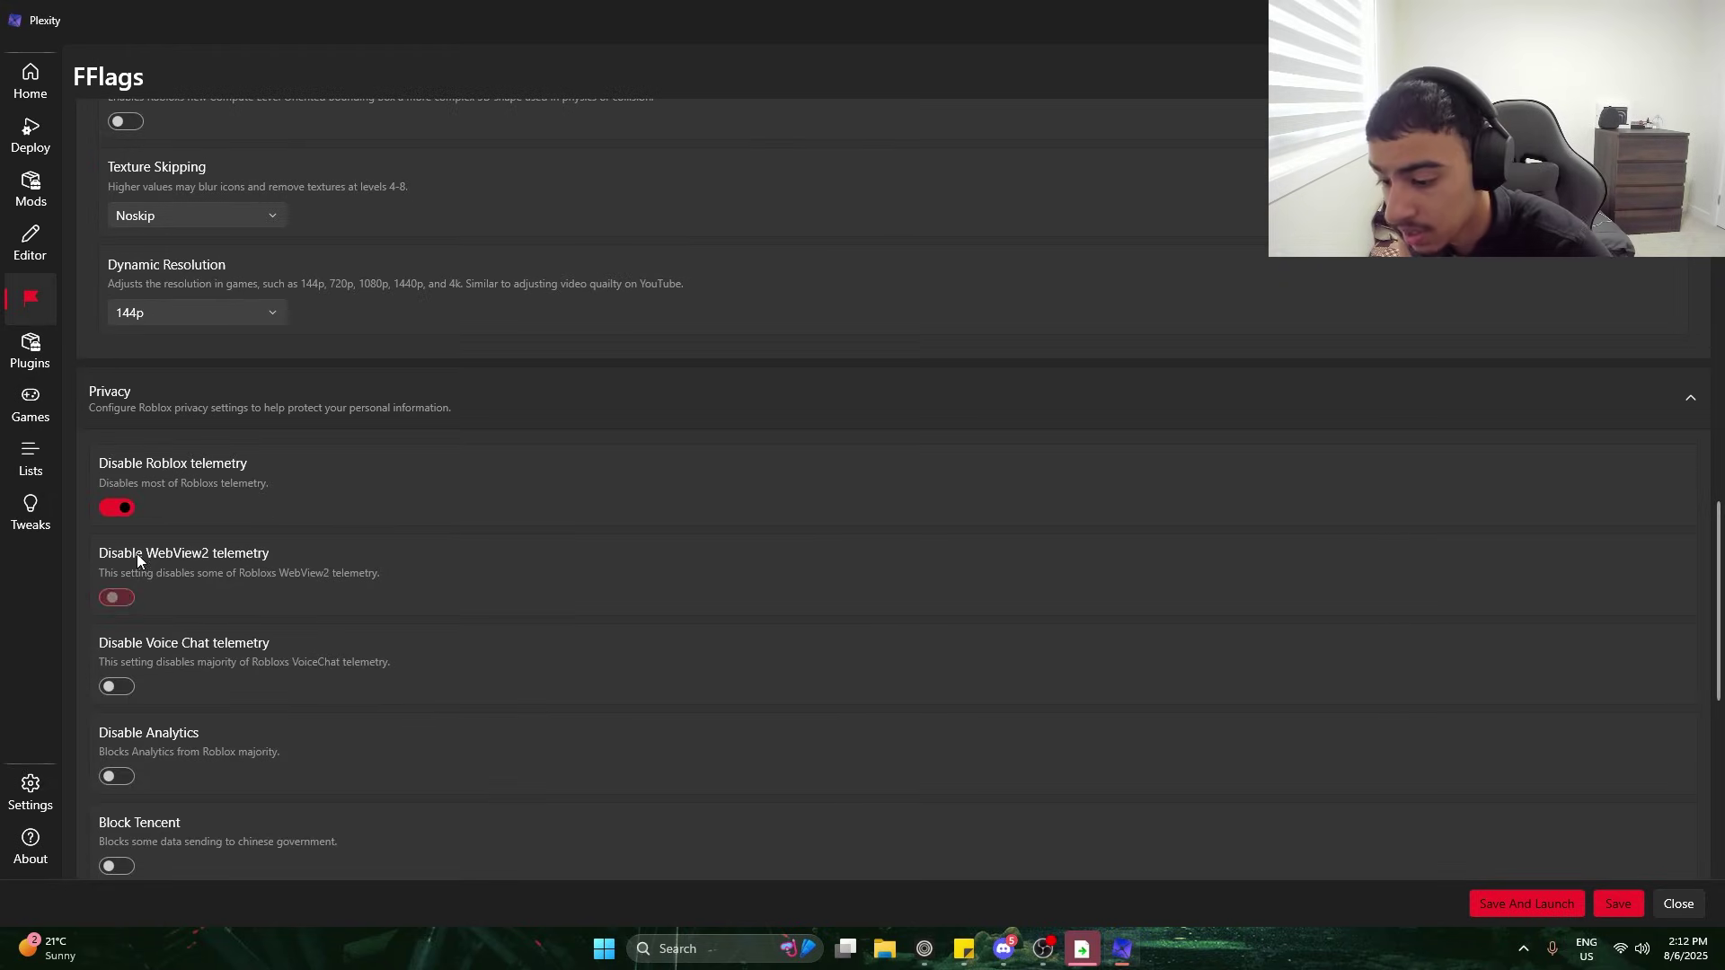
pyautogui.click(179, 400)
pyautogui.click(254, 467)
pyautogui.click(218, 465)
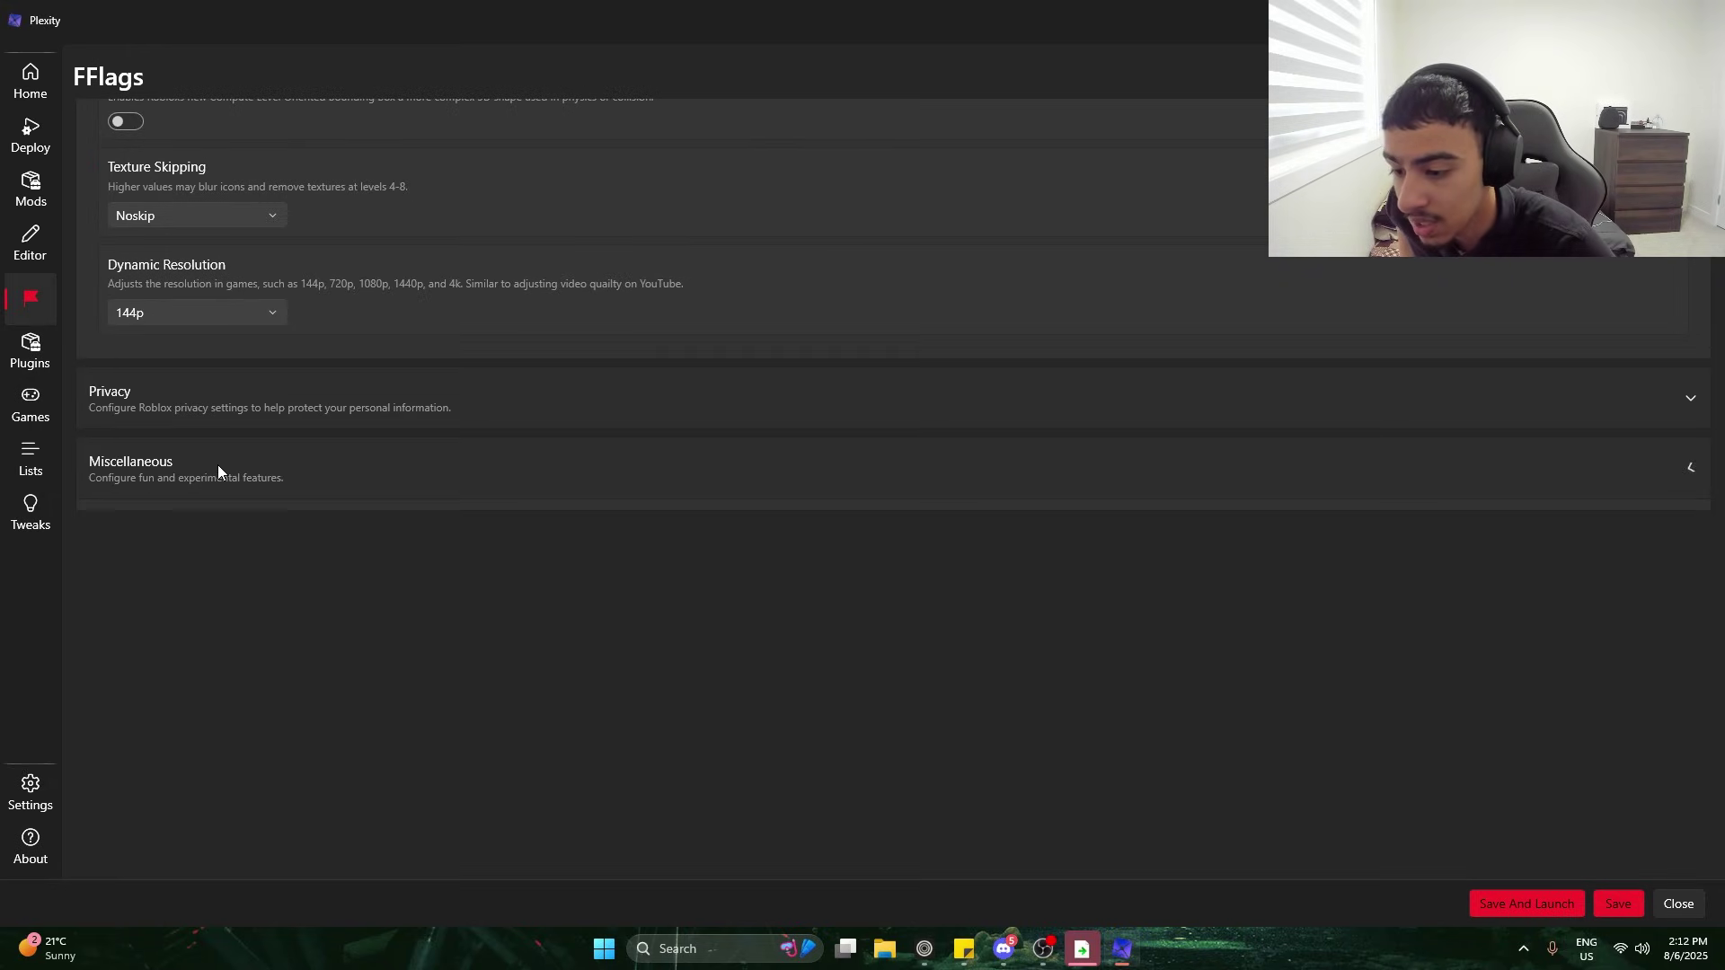
pyautogui.scroll(-2, 218, 466)
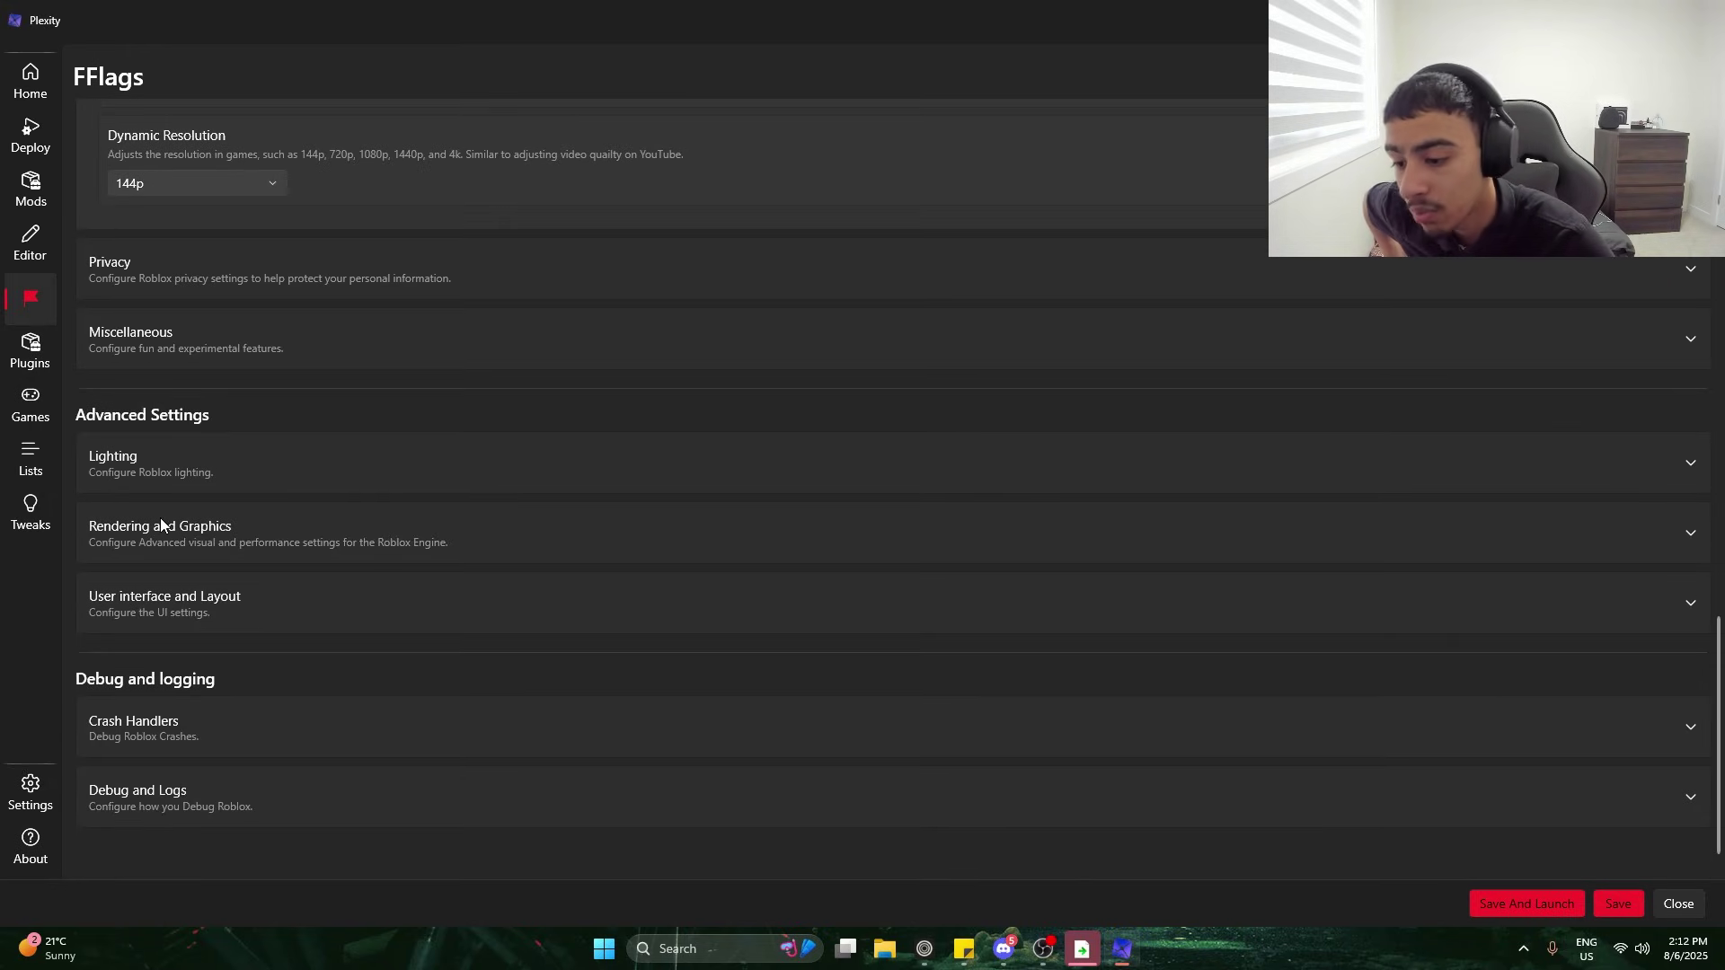
pyautogui.click(1572, 902)
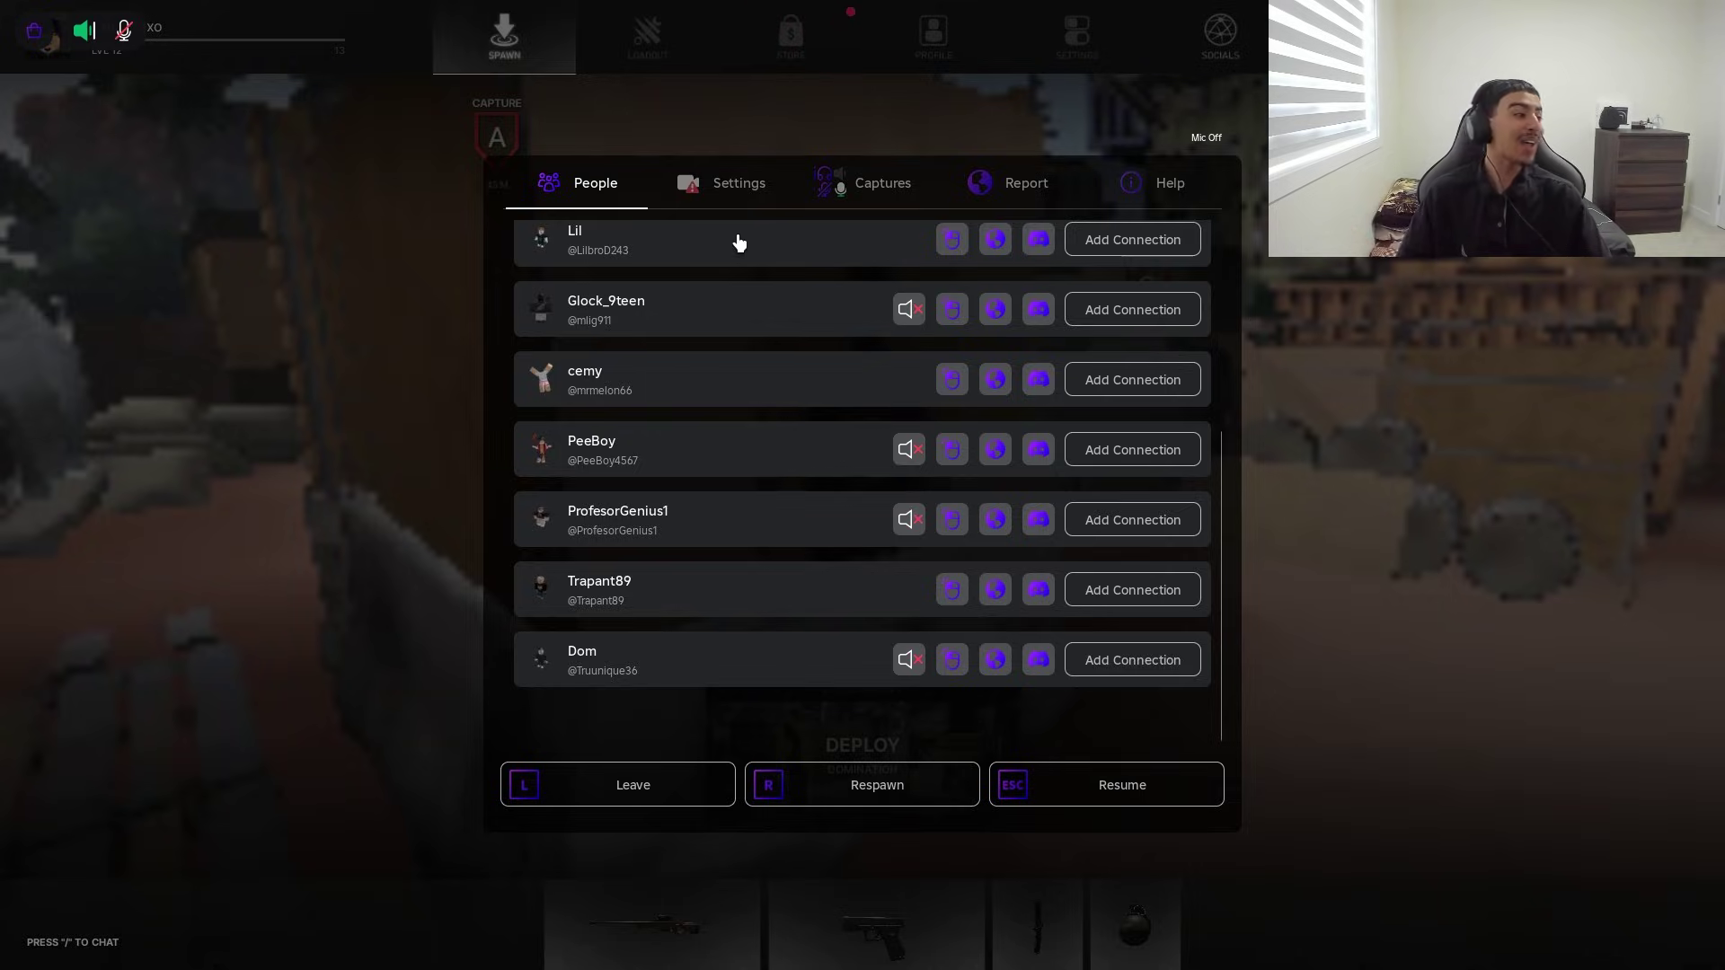
# Look through the pause menu's Settings, Captures, Report and Help tabs, then resume the match
pyautogui.click(759, 177)
pyautogui.scroll(-3, 1168, 315)
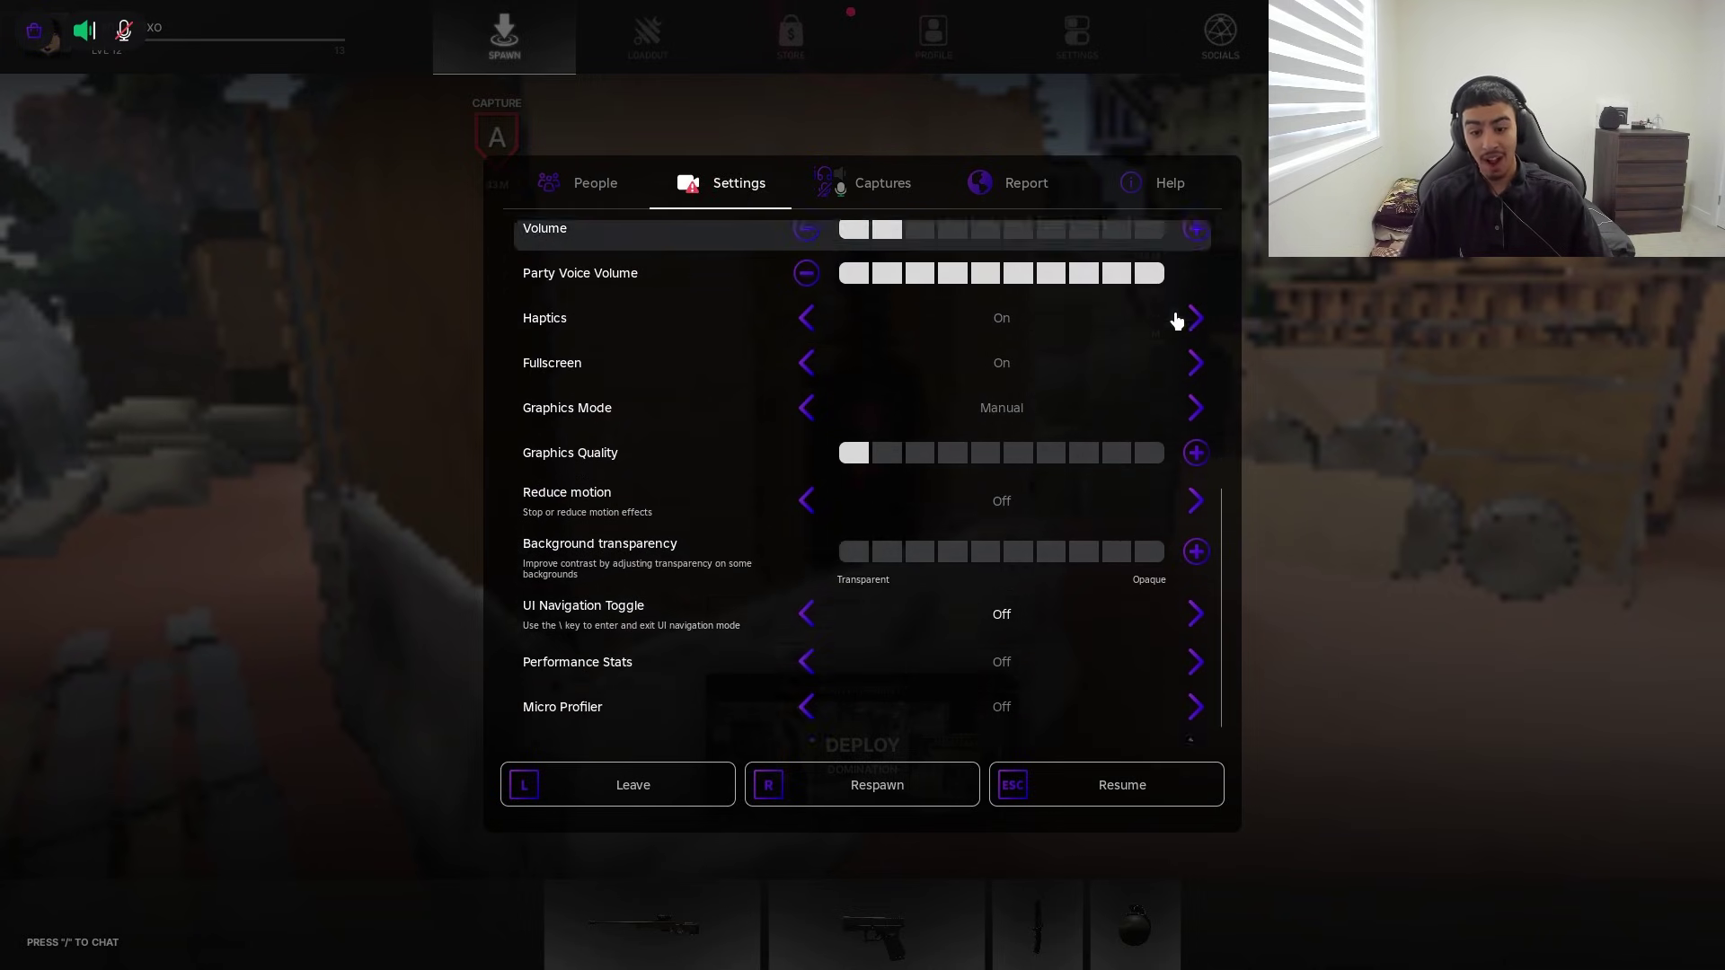
pyautogui.click(884, 196)
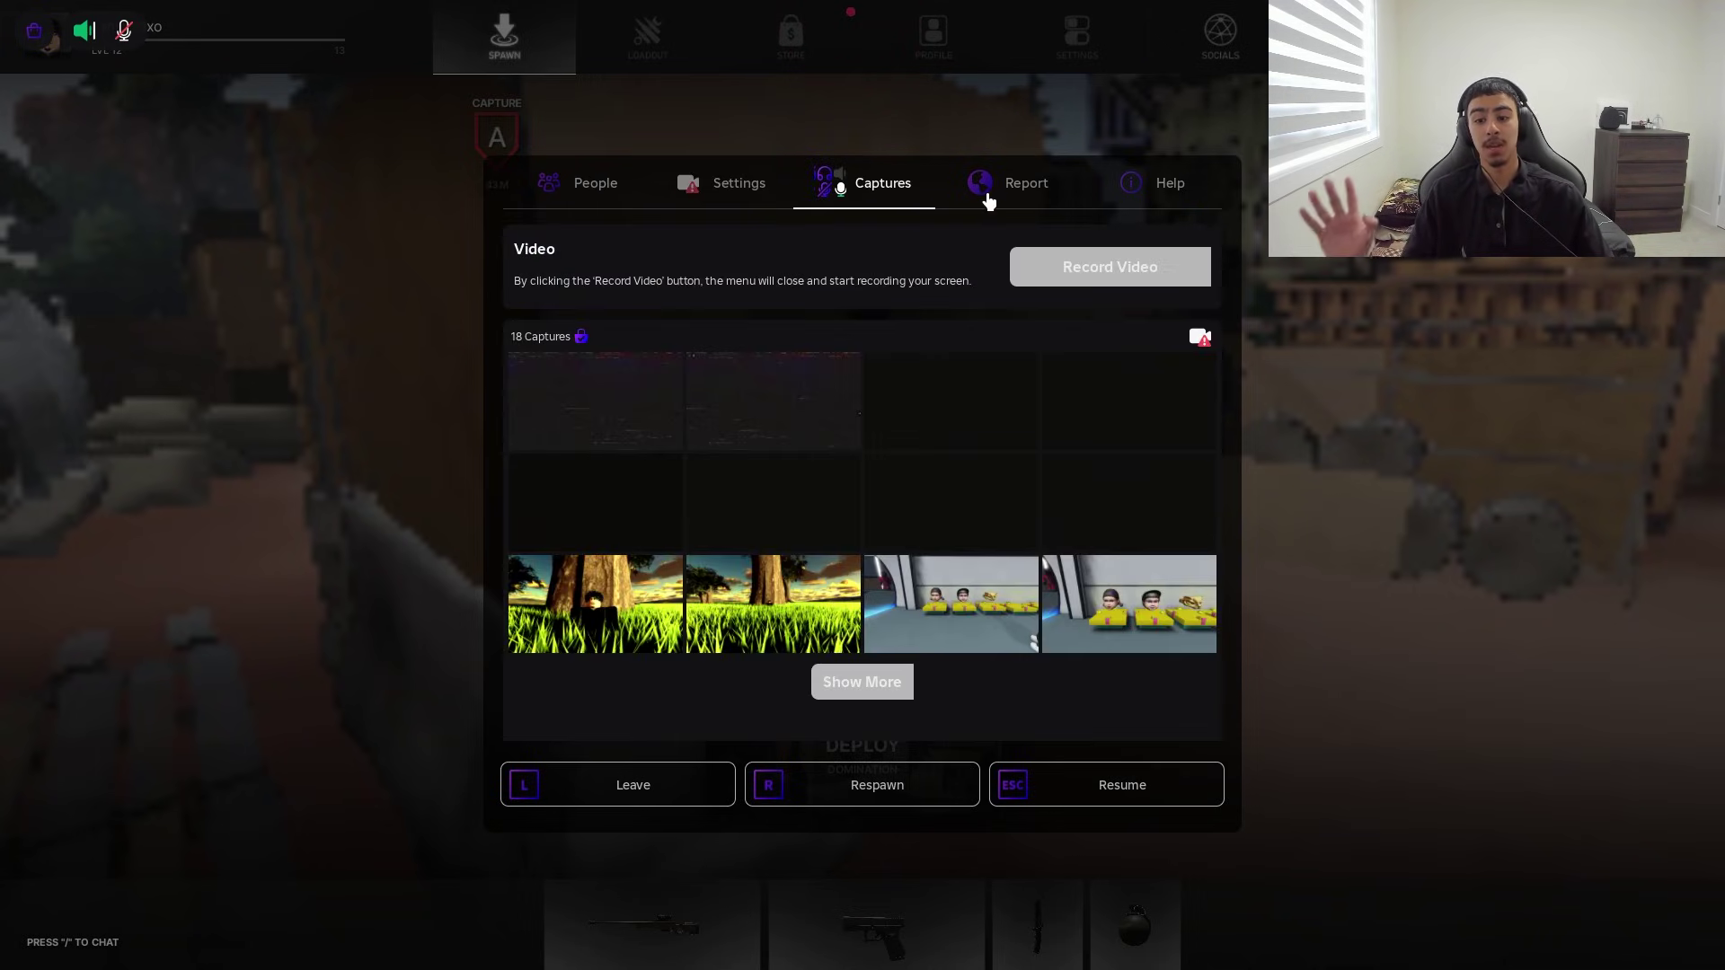
pyautogui.click(1040, 191)
pyautogui.click(1162, 186)
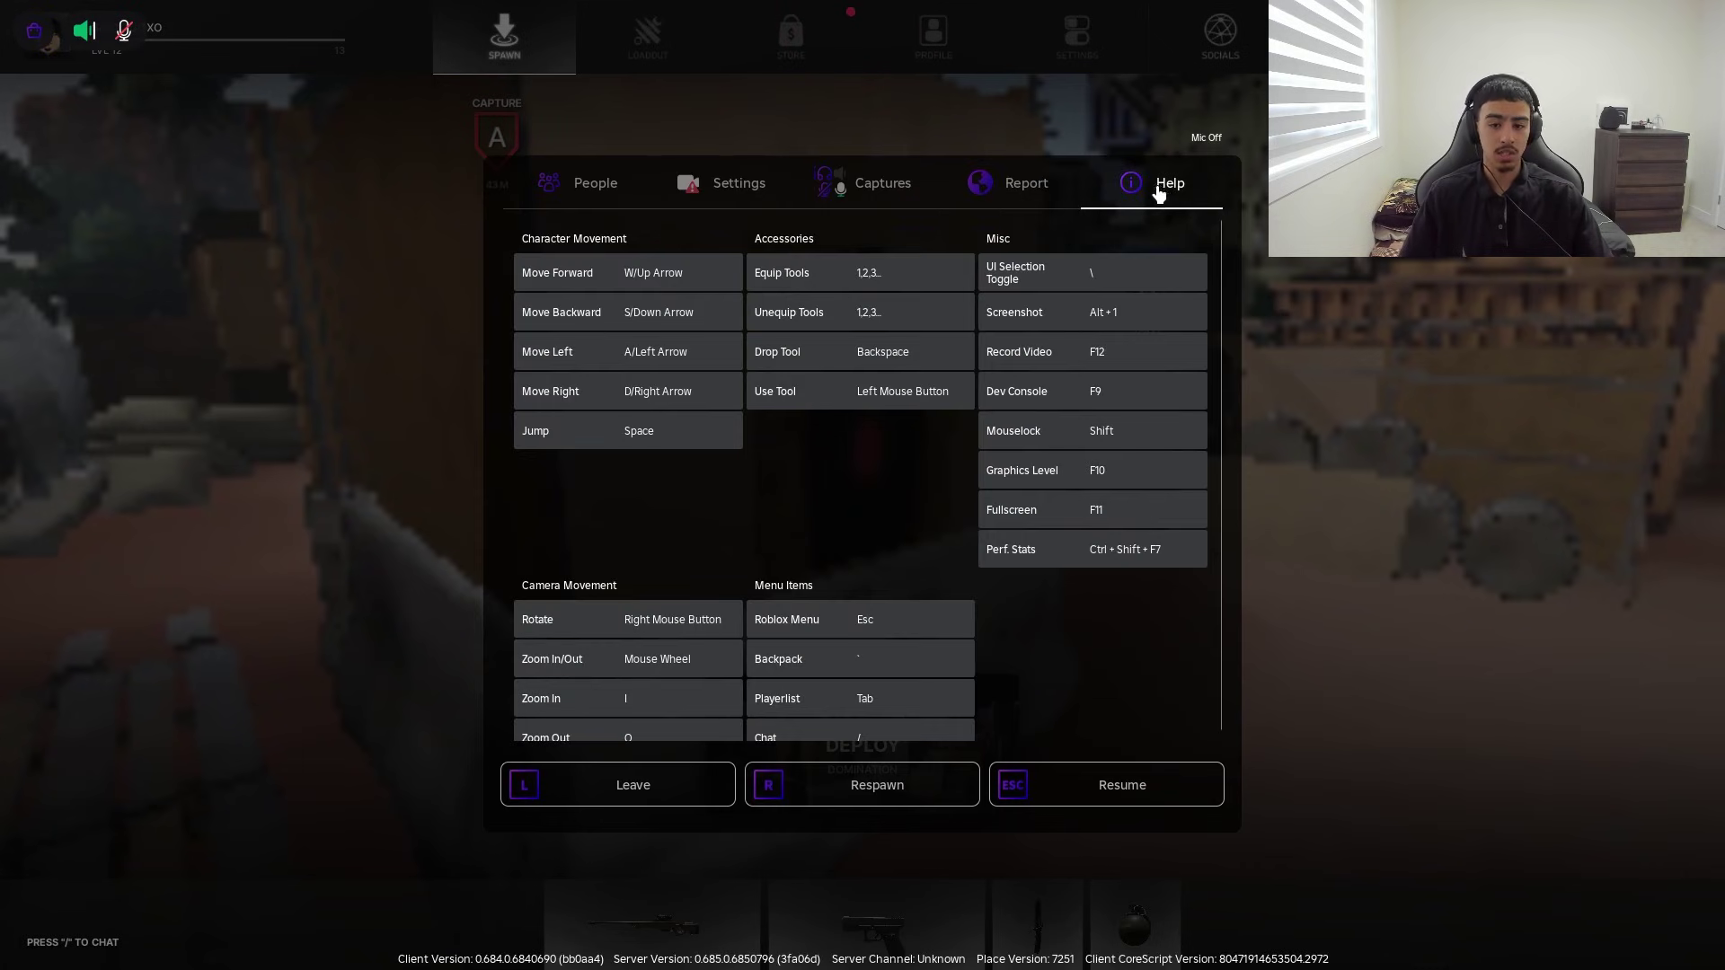
pyautogui.press('Escape')
# Push toward objectives B and A and fight enemies indoors
pyautogui.press('w')
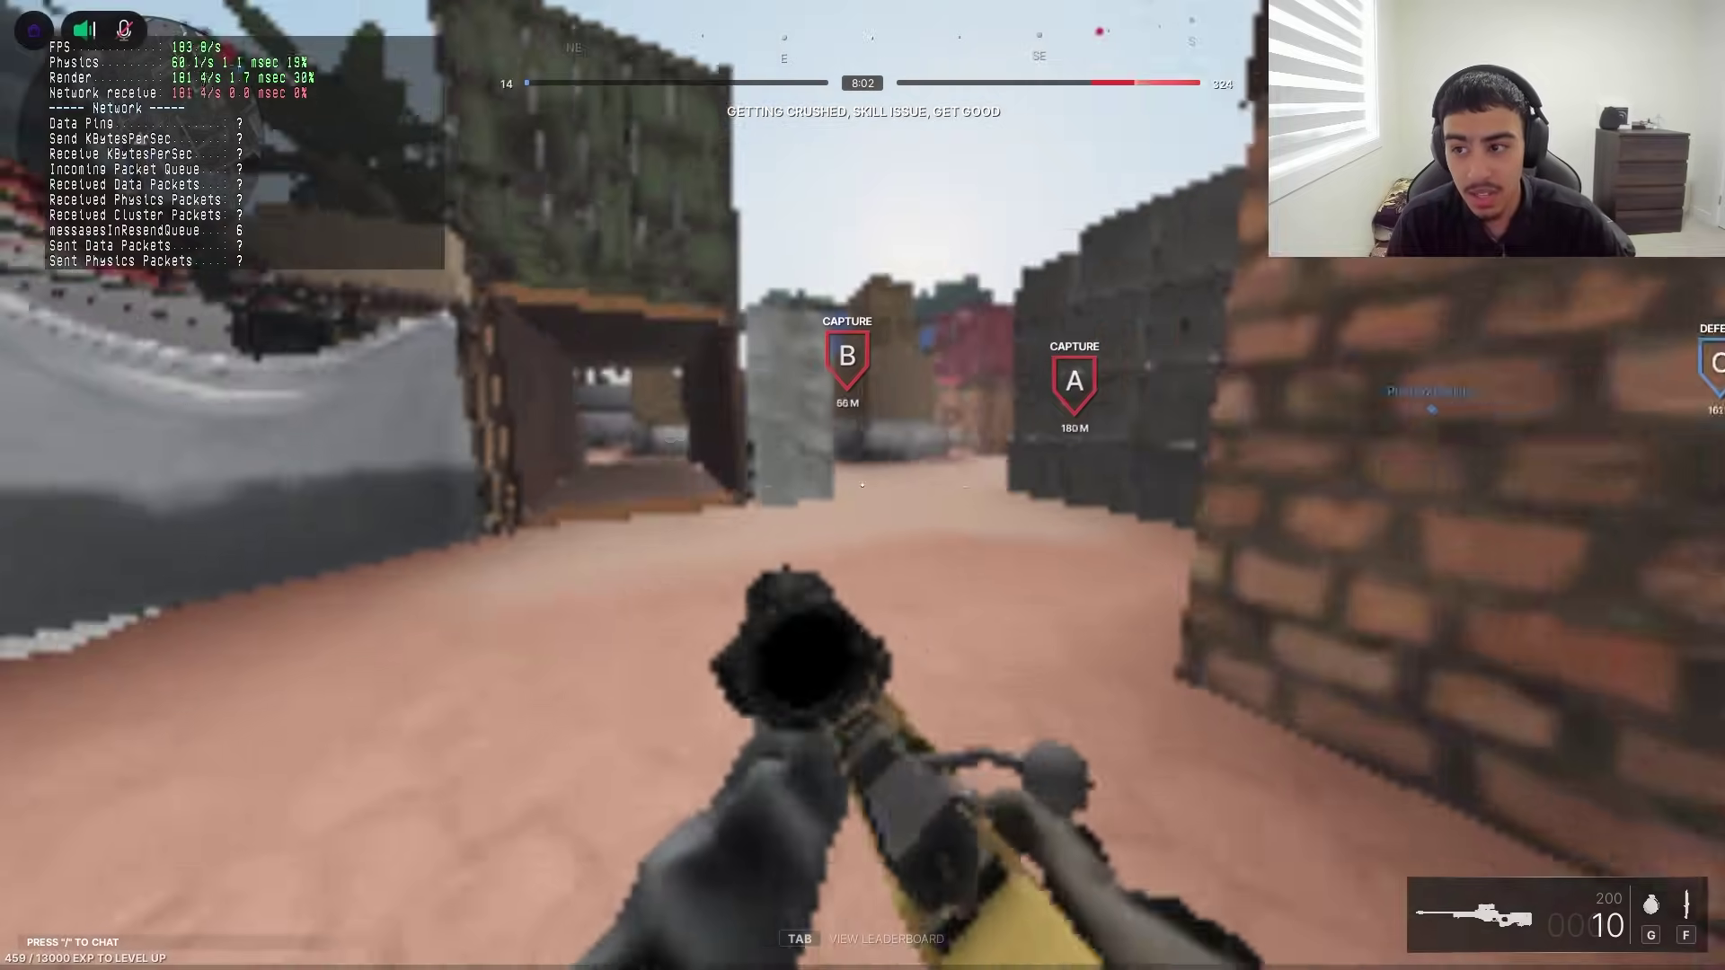
pyautogui.press('w')
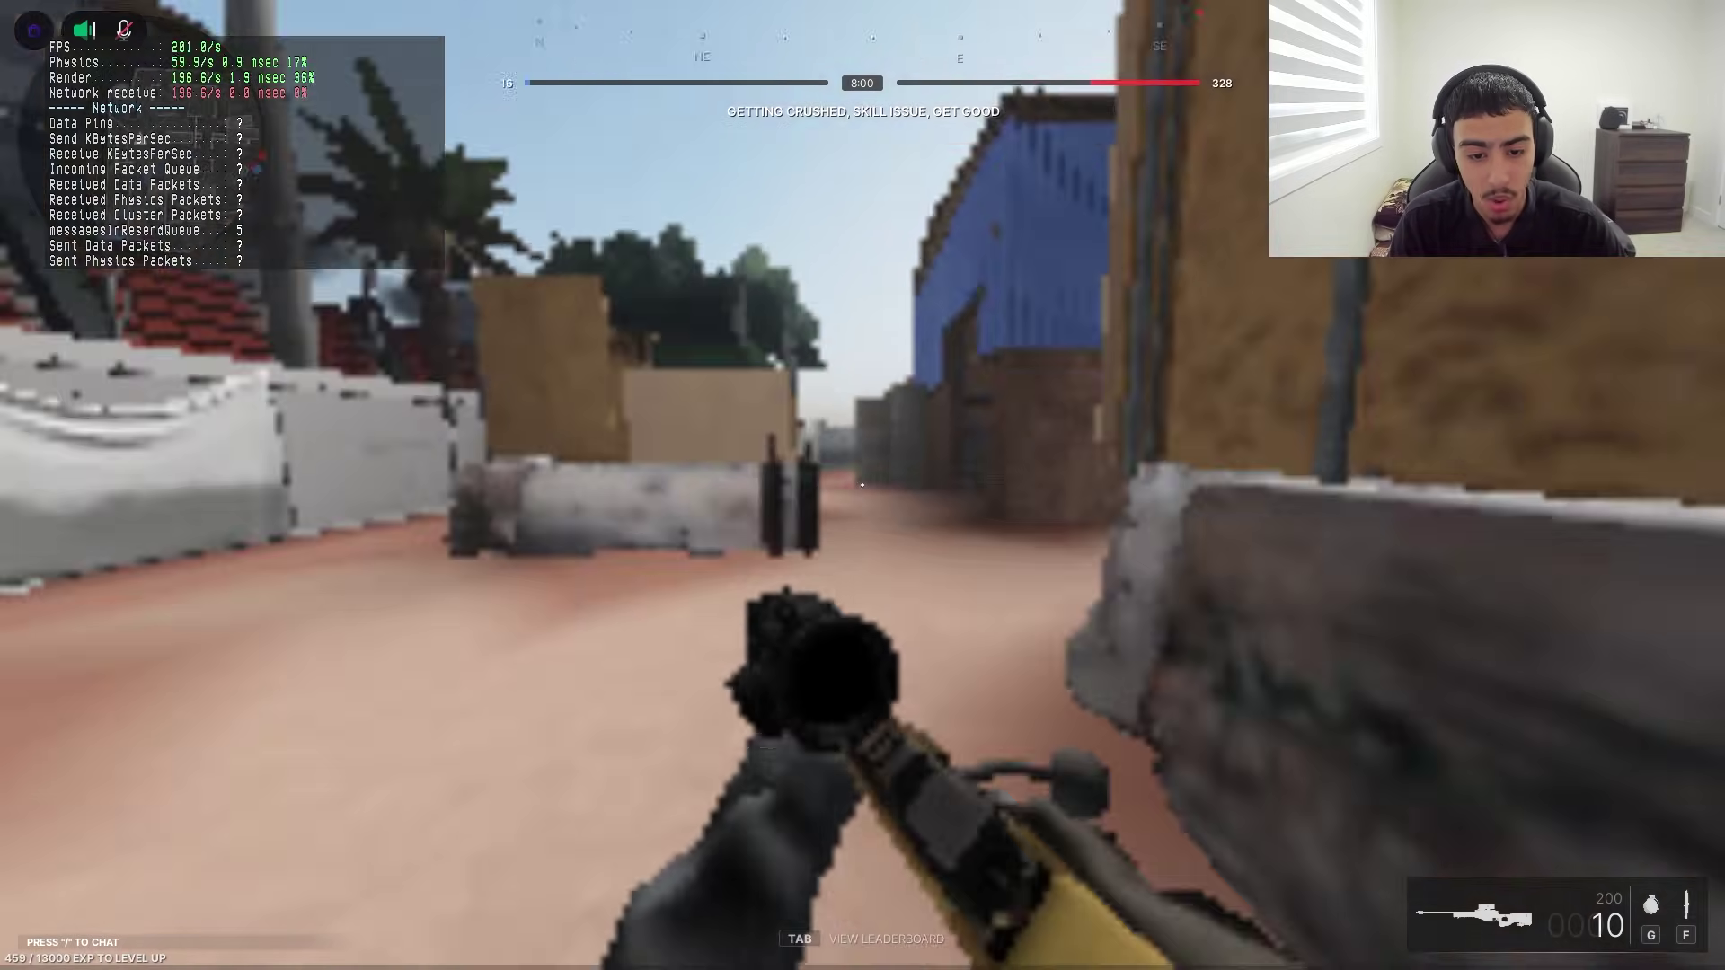
pyautogui.press('w')
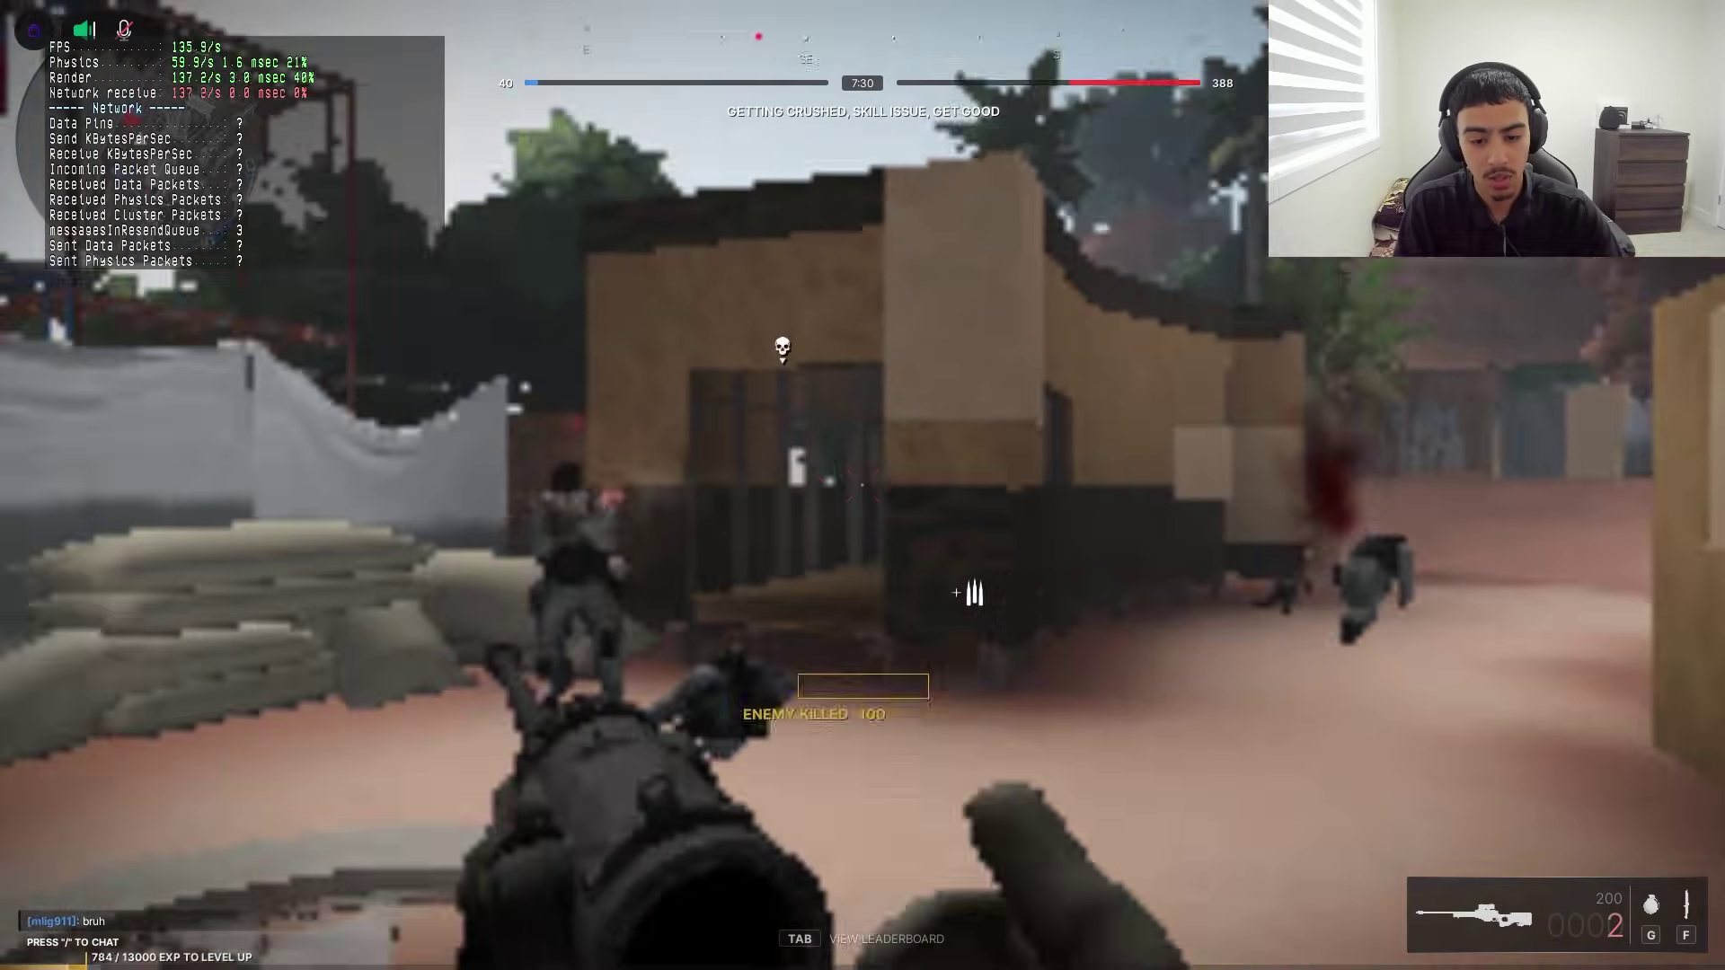
pyautogui.press('w')
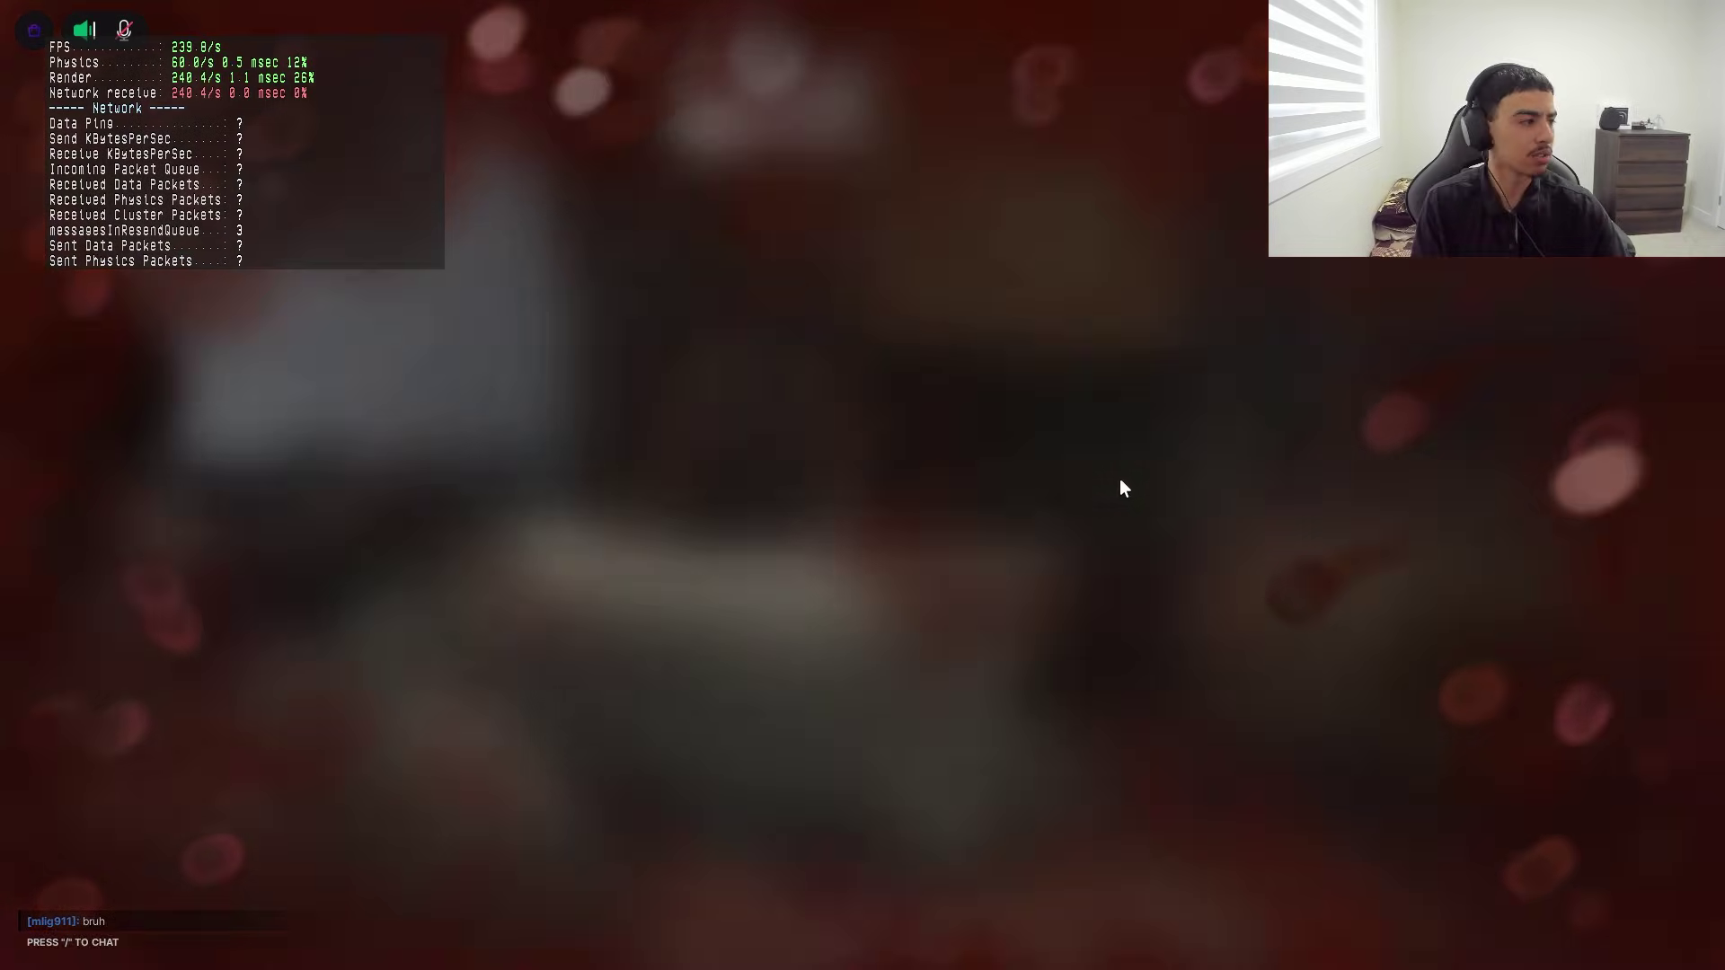